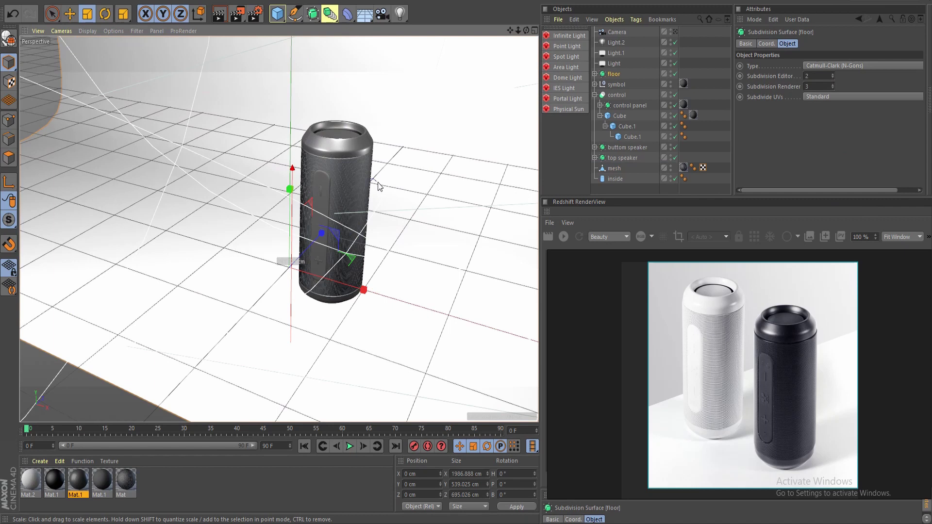
Examine the modelled black speaker from several distances and angles and compare its shape with the reference photo.
{"action": "scroll", "coordinate": [378, 181], "scroll_direction": "down", "scroll_amount": 4}
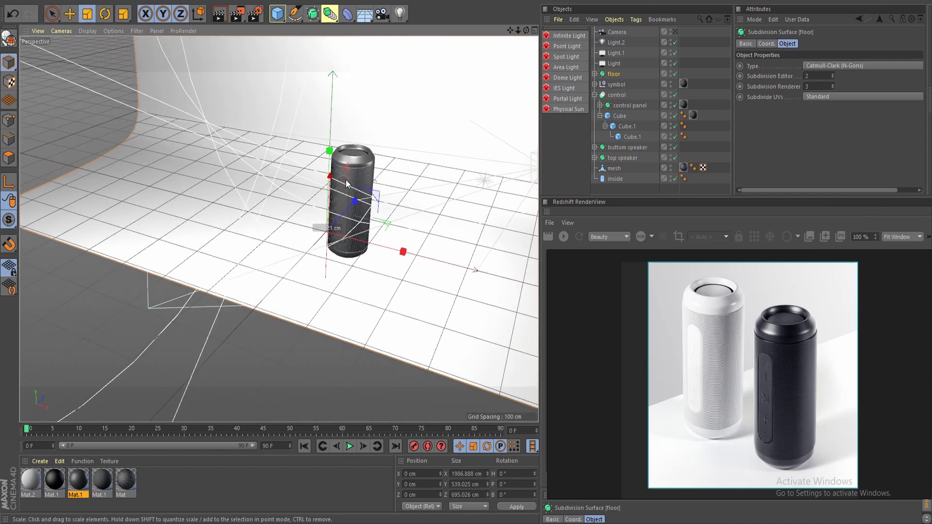
{"action": "scroll", "coordinate": [346, 184], "scroll_direction": "up", "scroll_amount": 3}
{"action": "scroll", "coordinate": [382, 229], "scroll_direction": "up", "scroll_amount": 3}
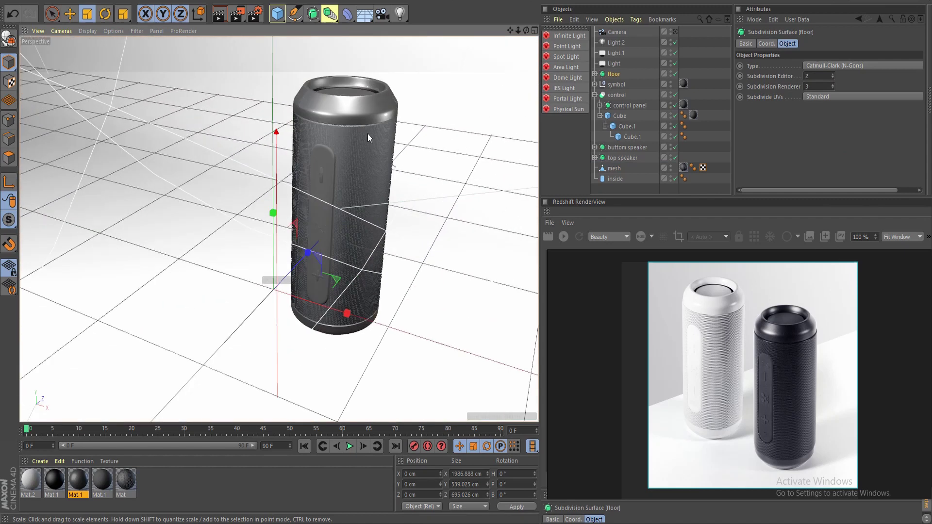
{"action": "scroll", "coordinate": [780, 394], "scroll_direction": "up", "scroll_amount": 2}
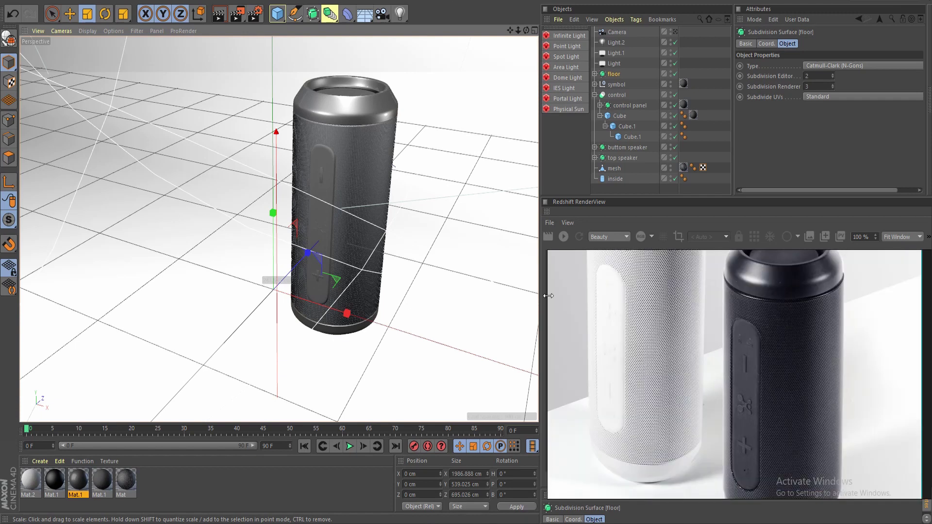
{"action": "scroll", "coordinate": [350, 238], "scroll_direction": "up", "scroll_amount": 6}
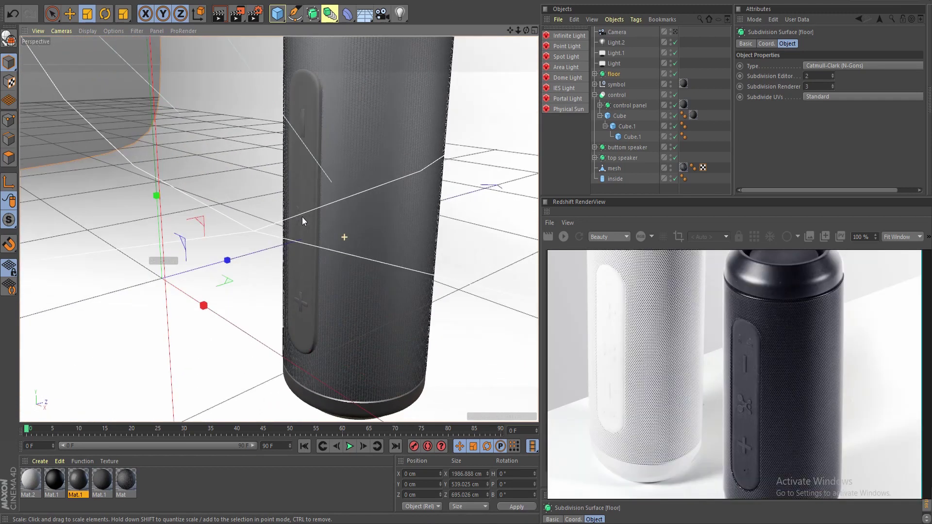
{"action": "left_click_drag", "start_coordinate": [302, 216], "coordinate": [316, 238], "text": "alt"}
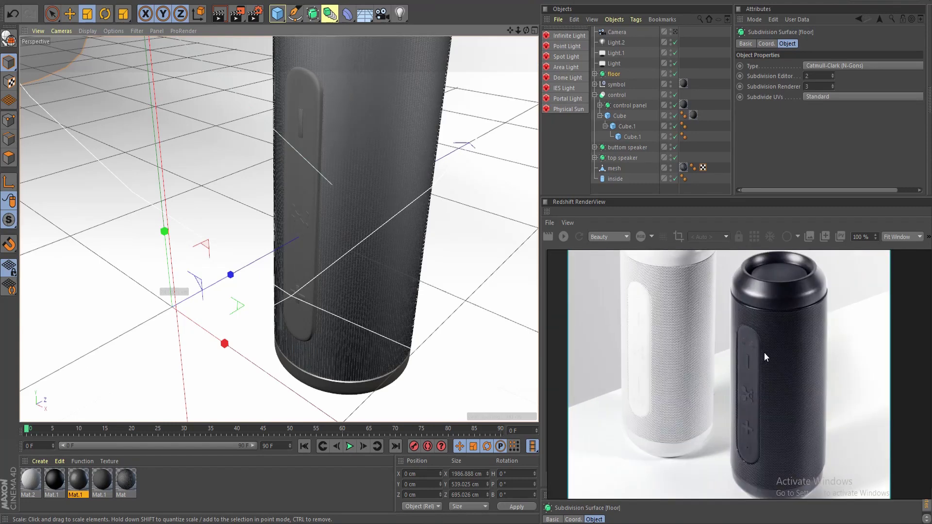
{"action": "scroll", "coordinate": [763, 352], "scroll_direction": "down", "scroll_amount": 2}
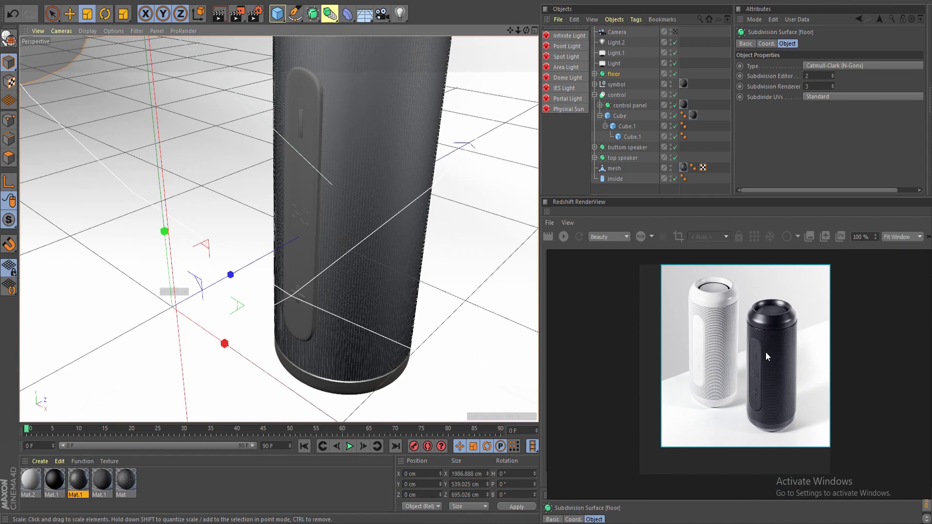
{"action": "scroll", "coordinate": [765, 354], "scroll_direction": "up", "scroll_amount": 2}
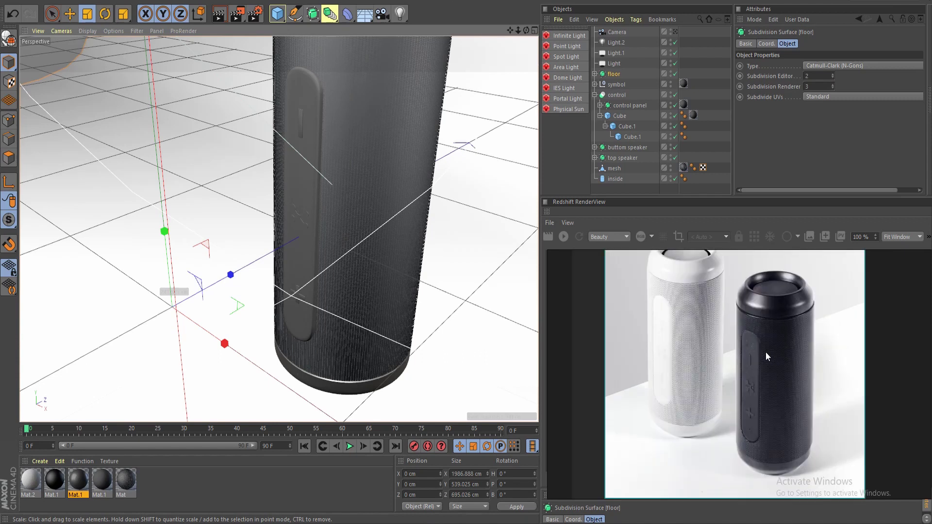
{"action": "left_click_drag", "start_coordinate": [362, 183], "coordinate": [312, 308], "text": "alt"}
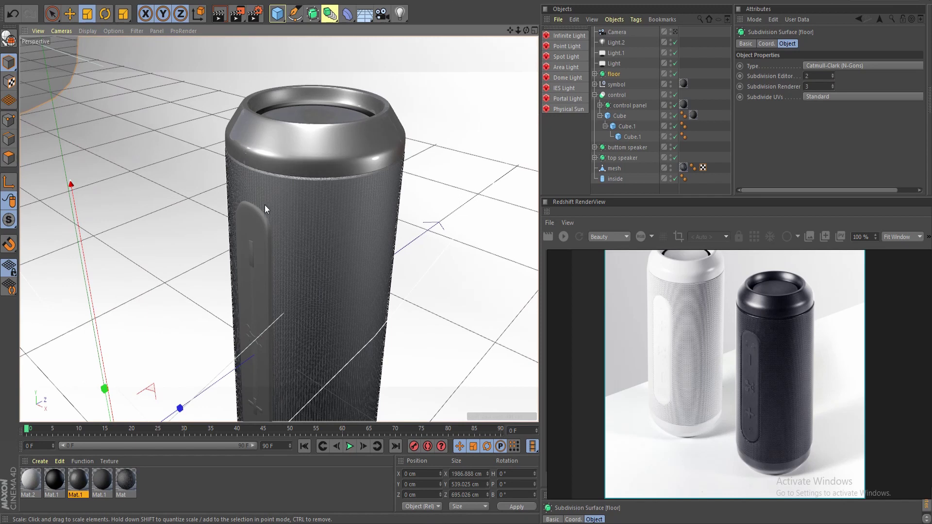
{"action": "scroll", "coordinate": [265, 208], "scroll_direction": "down", "scroll_amount": 3}
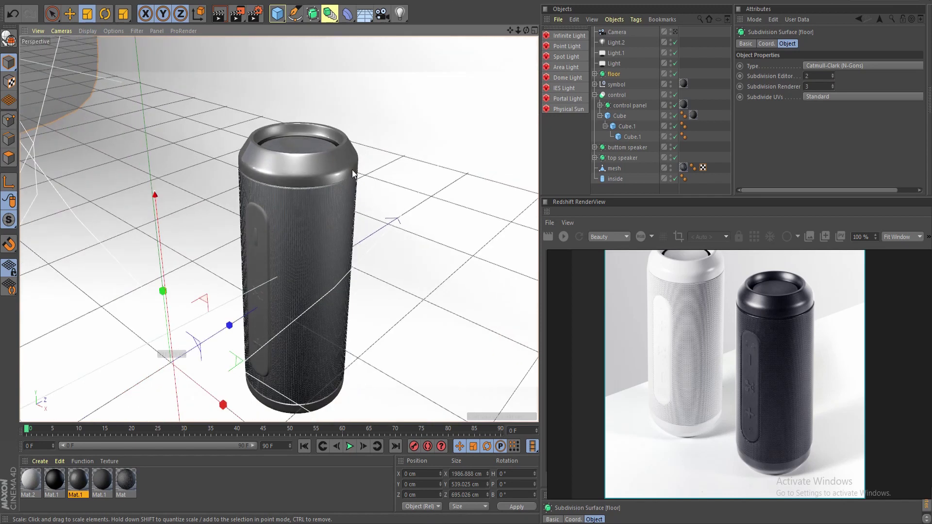
Inspect the speaker's top, control panel, mesh and base, and compare the panel's button symbols with the enlarged reference photo.
{"action": "left_click", "coordinate": [295, 149]}
{"action": "left_click", "coordinate": [257, 238]}
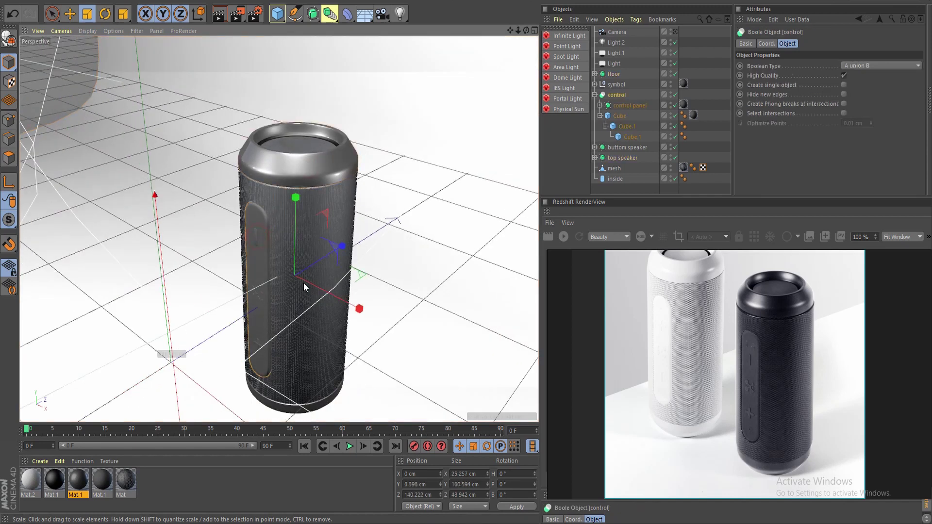
{"action": "left_click", "coordinate": [312, 318]}
{"action": "scroll", "coordinate": [311, 317], "scroll_direction": "up", "scroll_amount": 4}
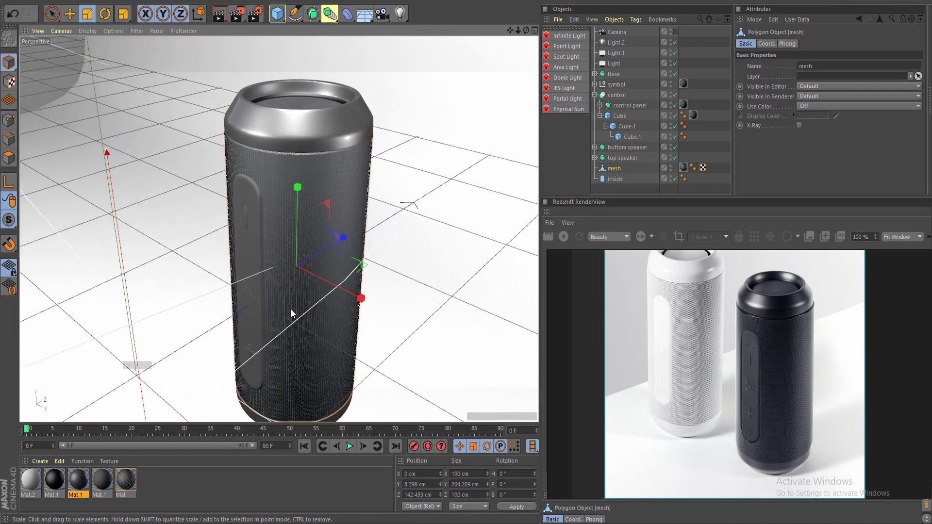
{"action": "left_click_drag", "start_coordinate": [333, 253], "coordinate": [346, 241], "text": "alt"}
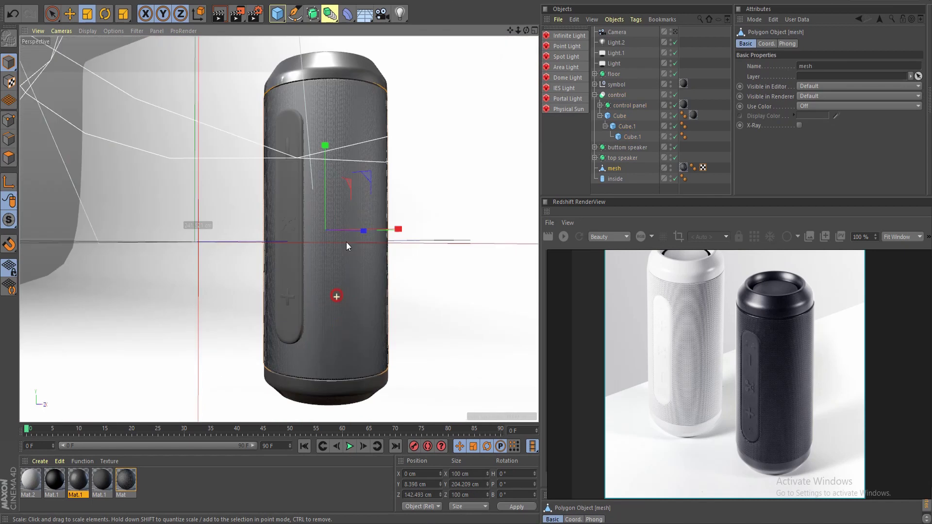
{"action": "left_click", "coordinate": [327, 393]}
{"action": "left_click_drag", "start_coordinate": [352, 339], "coordinate": [301, 241], "text": "alt"}
{"action": "left_click", "coordinate": [285, 200]}
{"action": "left_click_drag", "start_coordinate": [256, 330], "coordinate": [317, 226], "text": "alt"}
{"action": "left_click", "coordinate": [301, 213]}
{"action": "scroll", "coordinate": [301, 213], "scroll_direction": "up", "scroll_amount": 6}
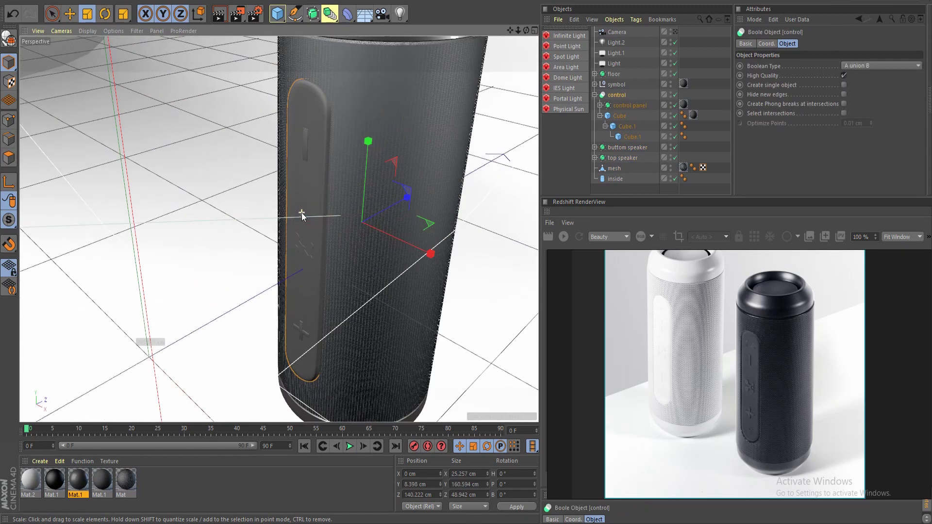
{"action": "scroll", "coordinate": [301, 212], "scroll_direction": "down", "scroll_amount": 6}
{"action": "scroll", "coordinate": [301, 212], "scroll_direction": "up", "scroll_amount": 4}
{"action": "scroll", "coordinate": [314, 209], "scroll_direction": "down", "scroll_amount": 8}
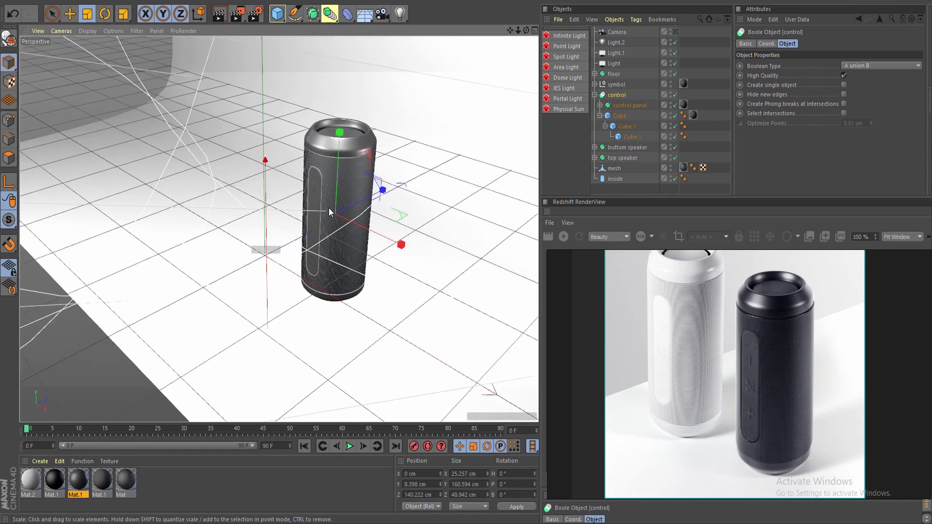
{"action": "scroll", "coordinate": [330, 208], "scroll_direction": "up", "scroll_amount": 3}
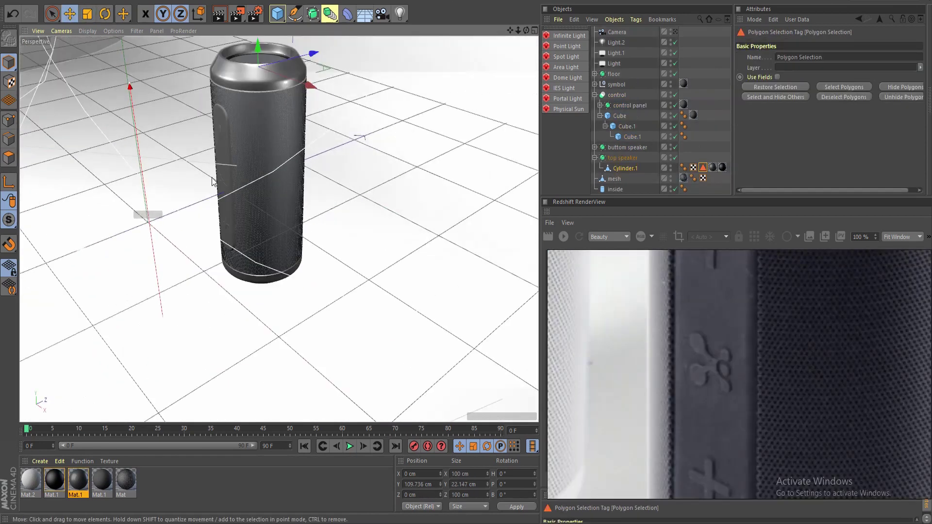
{"action": "middle_click_drag", "start_coordinate": [213, 184], "coordinate": [304, 237], "text": "alt"}
{"action": "left_click_drag", "start_coordinate": [303, 236], "coordinate": [283, 252], "text": "alt"}
{"action": "scroll", "coordinate": [303, 263], "scroll_direction": "up", "scroll_amount": 5}
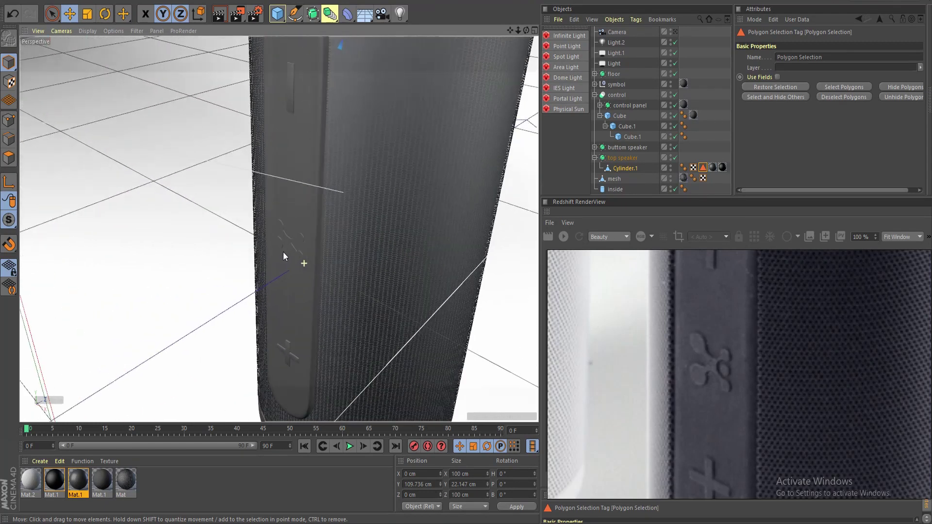
{"action": "scroll", "coordinate": [284, 249], "scroll_direction": "down", "scroll_amount": 6}
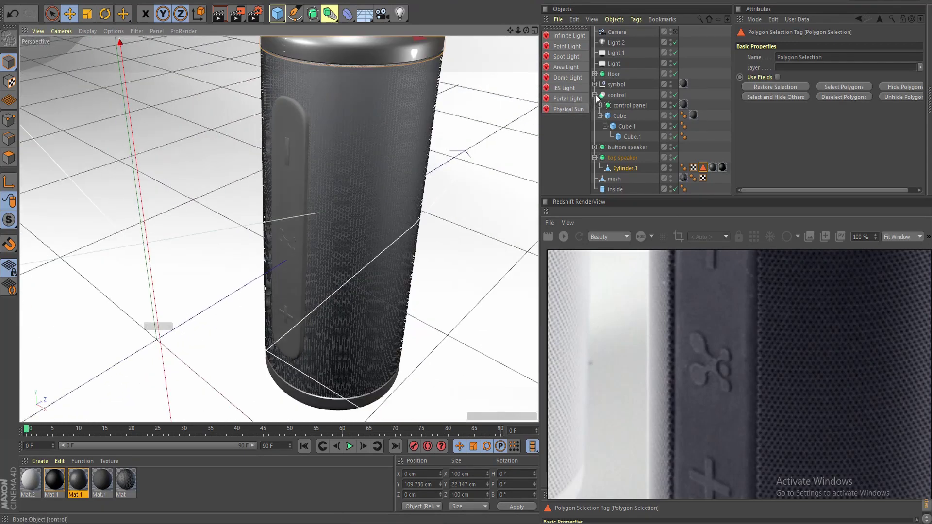
Collapse the control and top speaker groups in the object hierarchy and show the whole scene in a single Top view.
{"action": "left_click", "coordinate": [595, 95]}
{"action": "left_click", "coordinate": [595, 116]}
{"action": "scroll", "coordinate": [232, 200], "scroll_direction": "down", "scroll_amount": 5}
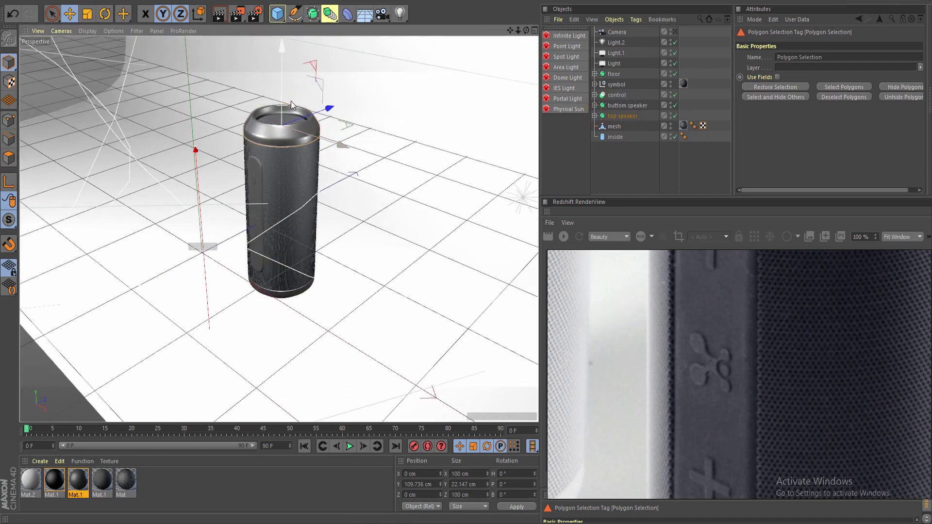
{"action": "middle_click", "coordinate": [281, 150]}
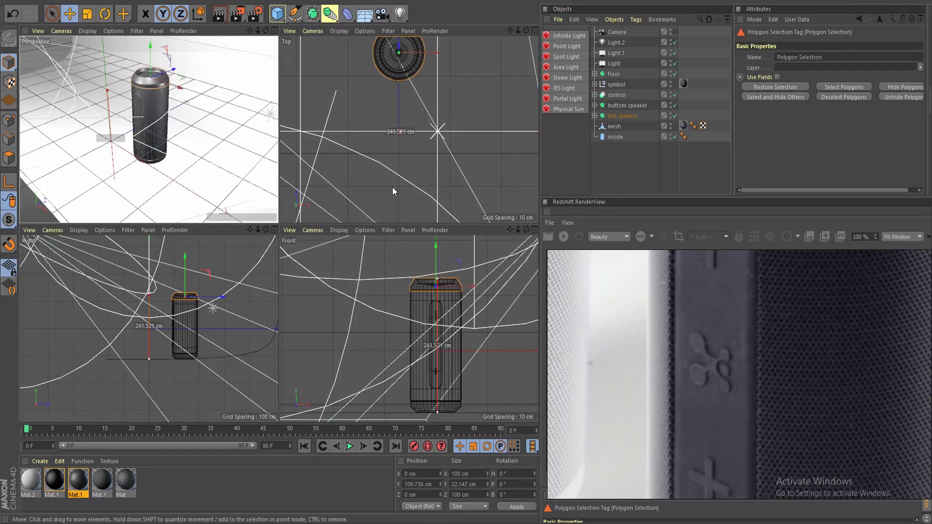
{"action": "middle_click", "coordinate": [392, 187]}
{"action": "scroll", "coordinate": [347, 215], "scroll_direction": "down", "scroll_amount": 6}
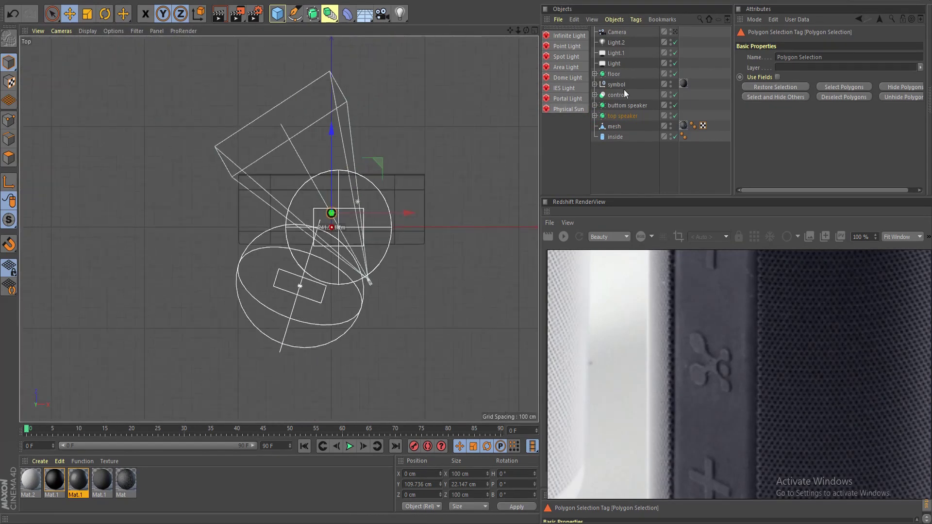
Hide the camera and the three lights in the viewport, with the object named Light switched off.
{"action": "left_click", "coordinate": [675, 43]}
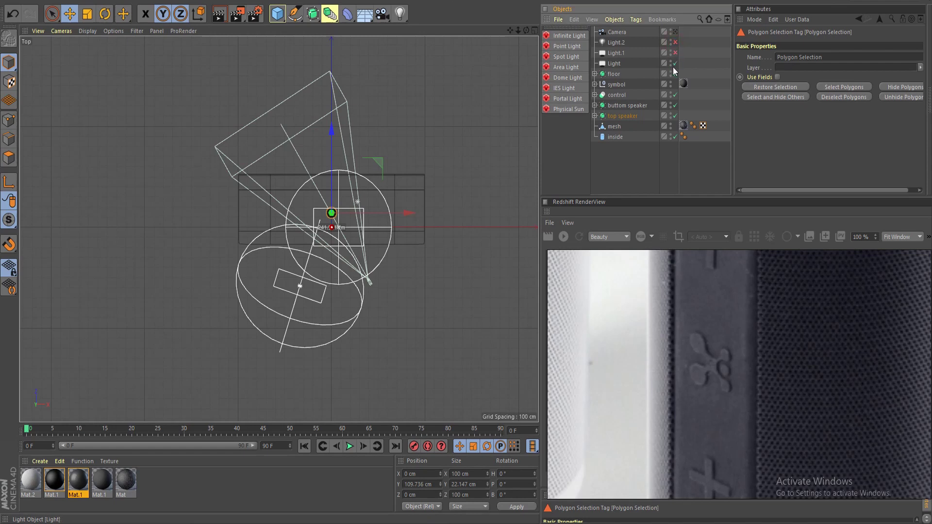
{"action": "left_click", "coordinate": [675, 63]}
{"action": "left_click", "coordinate": [673, 52]}
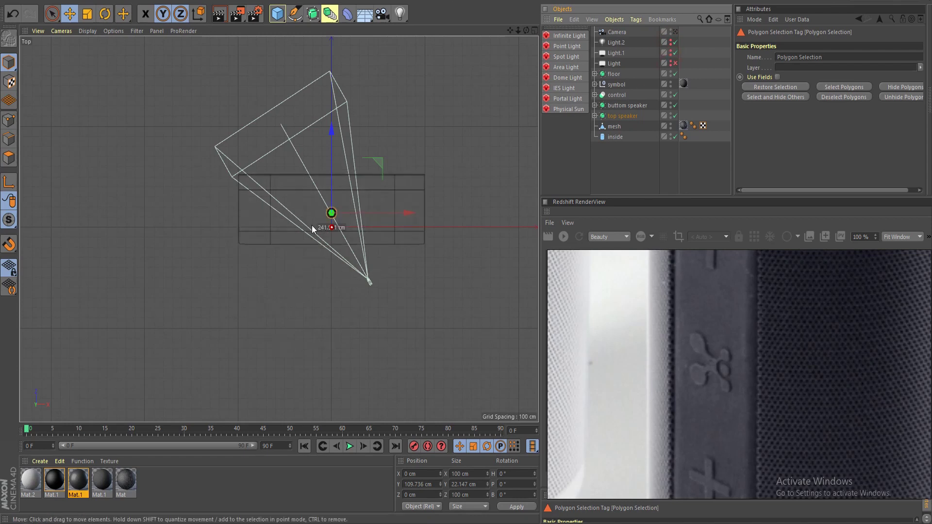
{"action": "scroll", "coordinate": [322, 235], "scroll_direction": "up", "scroll_amount": 5}
{"action": "left_click", "coordinate": [671, 30]}
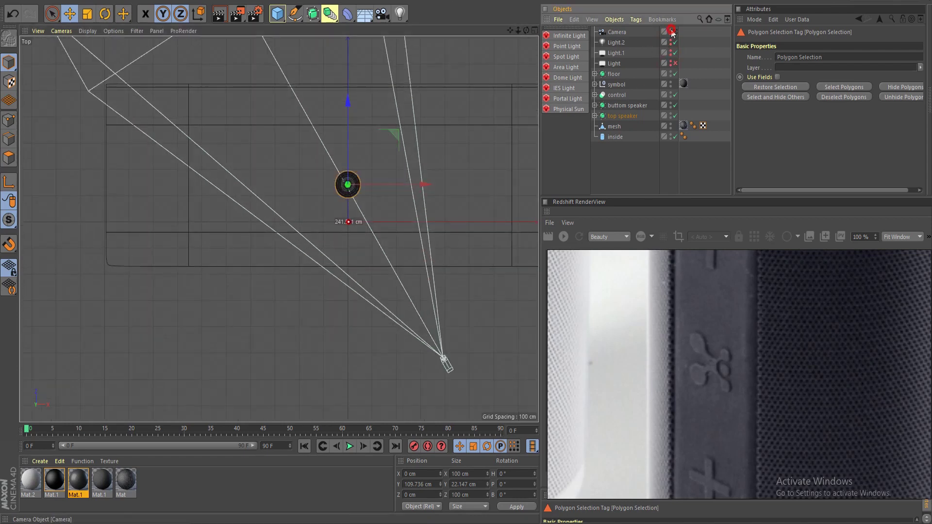
{"action": "scroll", "coordinate": [380, 199], "scroll_direction": "up", "scroll_amount": 3}
{"action": "scroll", "coordinate": [334, 198], "scroll_direction": "up", "scroll_amount": 4}
{"action": "middle_click_drag", "start_coordinate": [313, 185], "coordinate": [271, 207], "text": "alt"}
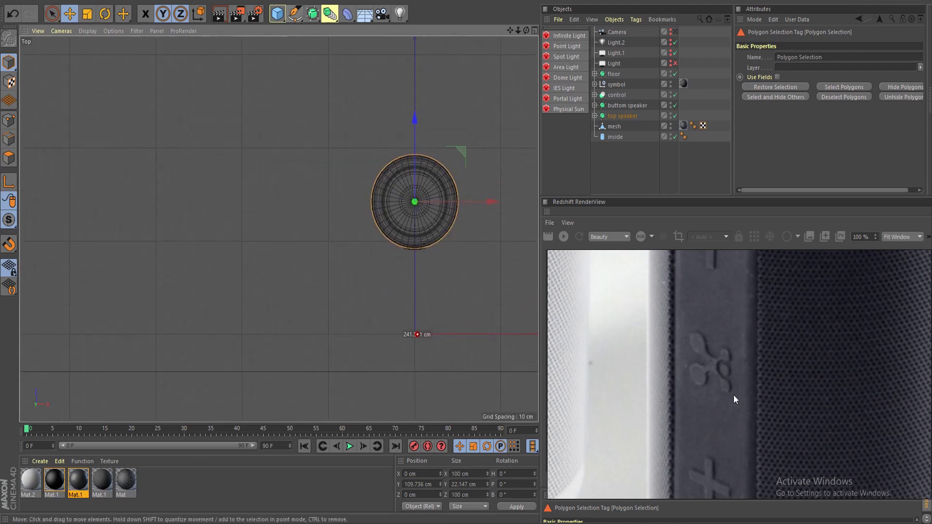
Add a circle spline, scale it down to about 86 cm across, and place it beside the speaker in the Top view.
{"action": "left_click_drag", "start_coordinate": [290, 14], "coordinate": [422, 45]}
{"action": "scroll", "coordinate": [383, 258], "scroll_direction": "down", "scroll_amount": 3}
{"action": "key", "text": "t"}
{"action": "left_click_drag", "start_coordinate": [482, 306], "coordinate": [205, 323]}
{"action": "key", "text": "e"}
{"action": "left_click_drag", "start_coordinate": [440, 292], "coordinate": [337, 162]}
{"action": "left_click_drag", "start_coordinate": [317, 211], "coordinate": [345, 210]}
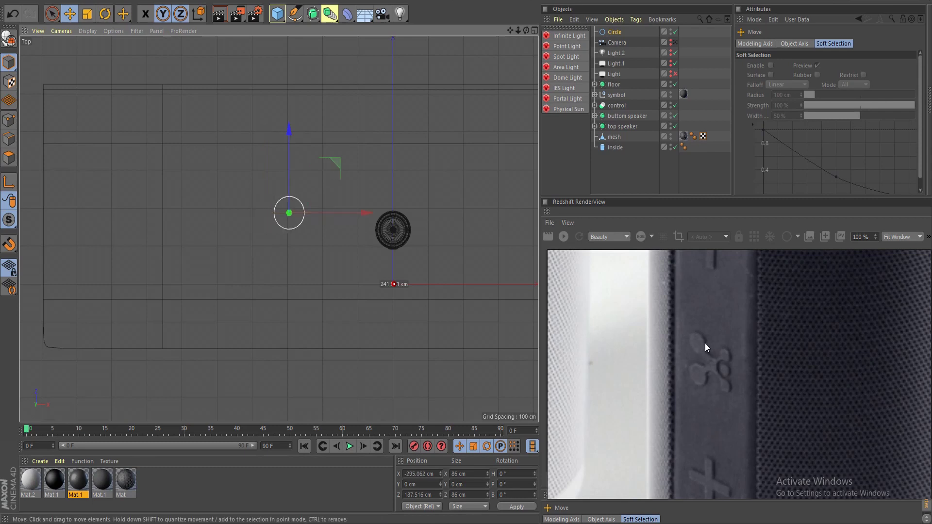
Duplicate the circle, scale the copy to roughly a third of the size, and place it diagonally below the large circle toward the speaker.
{"action": "right_click_drag", "start_coordinate": [218, 242], "coordinate": [394, 245], "text": "alt"}
{"action": "middle_click_drag", "start_coordinate": [349, 247], "coordinate": [279, 229], "text": "alt"}
{"action": "left_click_drag", "start_coordinate": [340, 114], "coordinate": [415, 212]}
{"action": "key", "text": "t"}
{"action": "left_click_drag", "start_coordinate": [439, 277], "coordinate": [92, 225]}
{"action": "key", "text": "e"}
{"action": "left_click_drag", "start_coordinate": [416, 214], "coordinate": [420, 226]}
{"action": "left_click", "coordinate": [408, 187]}
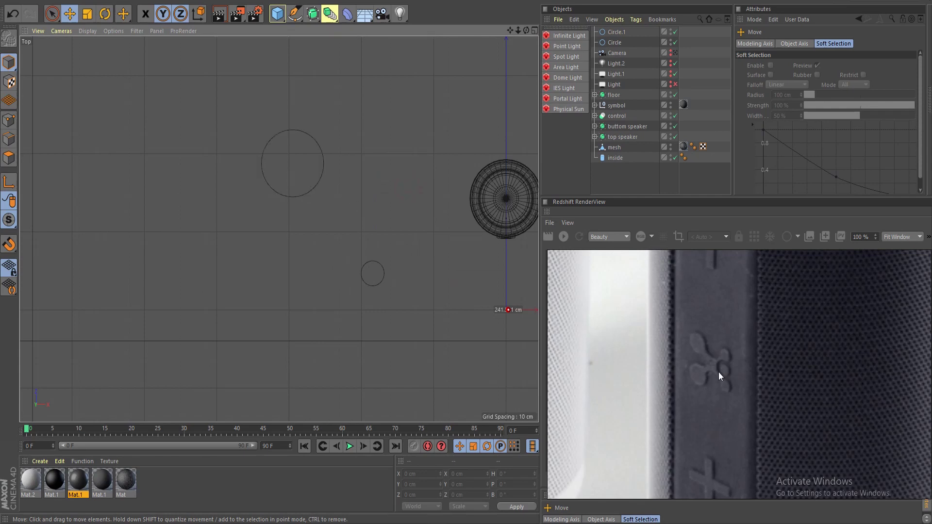
Draw a closed four-point Bezier spline with the Pen tool, tapering from inside the large circle to inside the small circle.
{"action": "scroll", "coordinate": [315, 235], "scroll_direction": "up", "scroll_amount": 2}
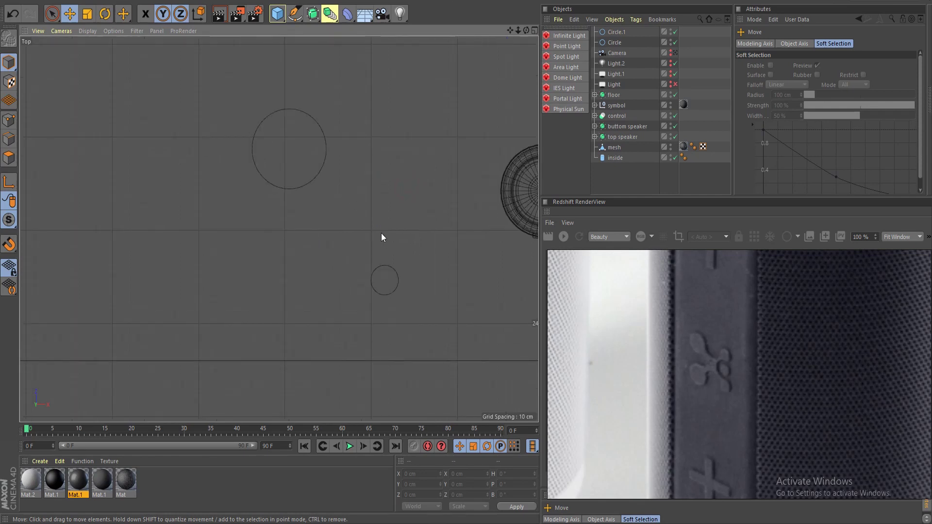
{"action": "left_click", "coordinate": [297, 18]}
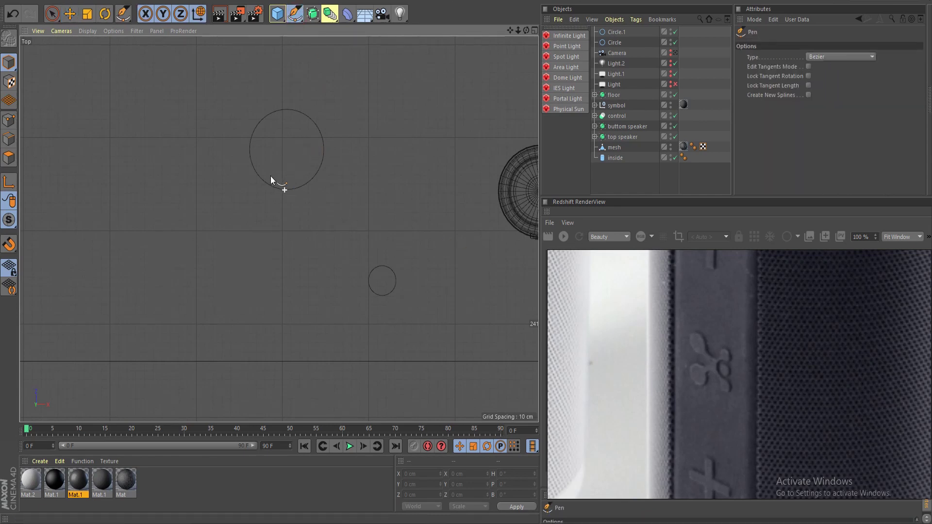
{"action": "left_click", "coordinate": [274, 159]}
{"action": "left_click", "coordinate": [380, 285]}
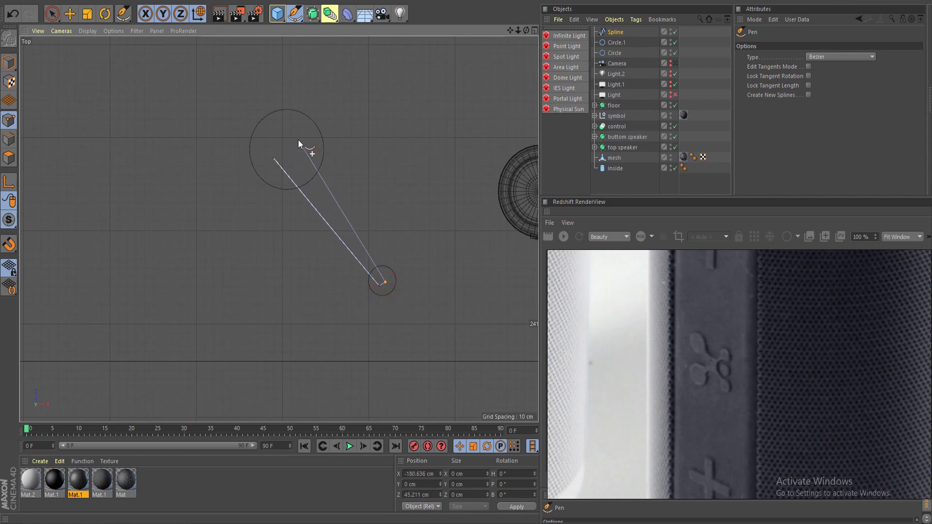
{"action": "scroll", "coordinate": [362, 275], "scroll_direction": "up", "scroll_amount": 4}
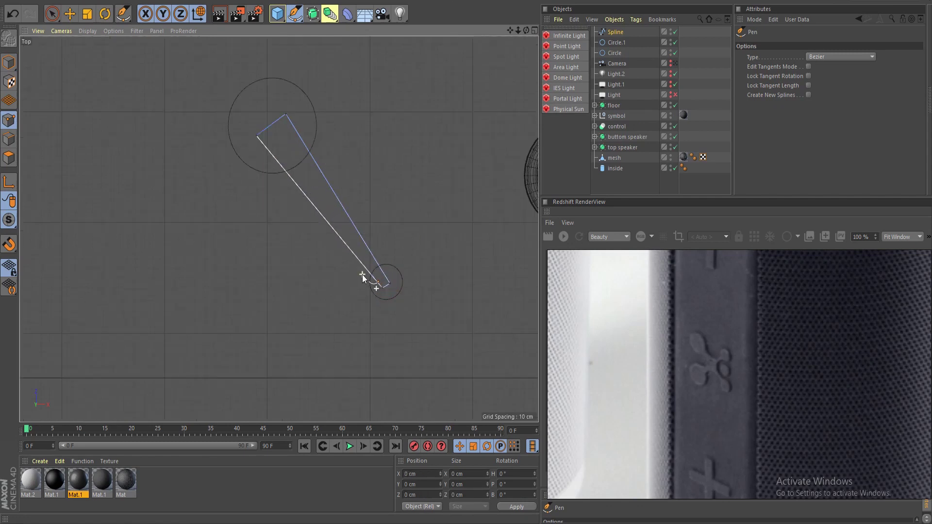
{"action": "scroll", "coordinate": [266, 152], "scroll_direction": "down", "scroll_amount": 5}
{"action": "scroll", "coordinate": [312, 156], "scroll_direction": "up", "scroll_amount": 5}
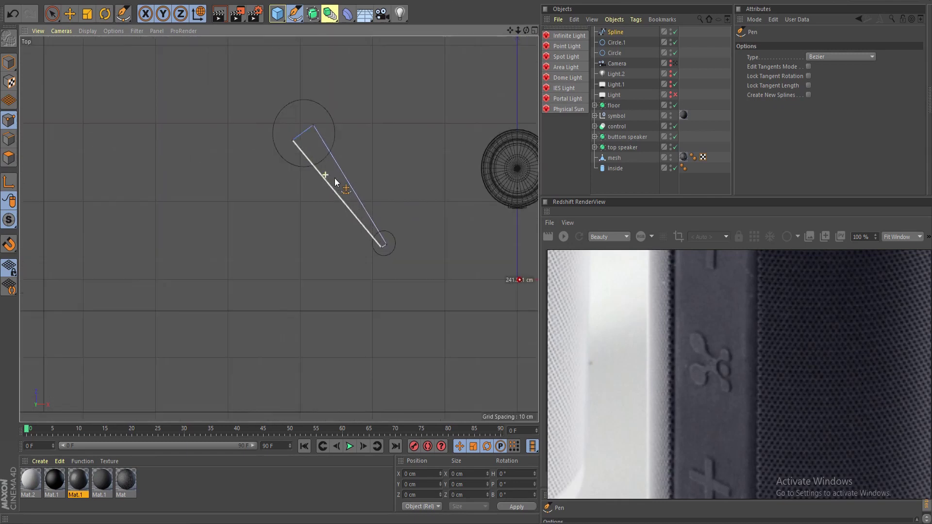
Add a point halfway along each of the two long sides of the tapered spline.
{"action": "scroll", "coordinate": [360, 199], "scroll_direction": "up", "scroll_amount": 1}
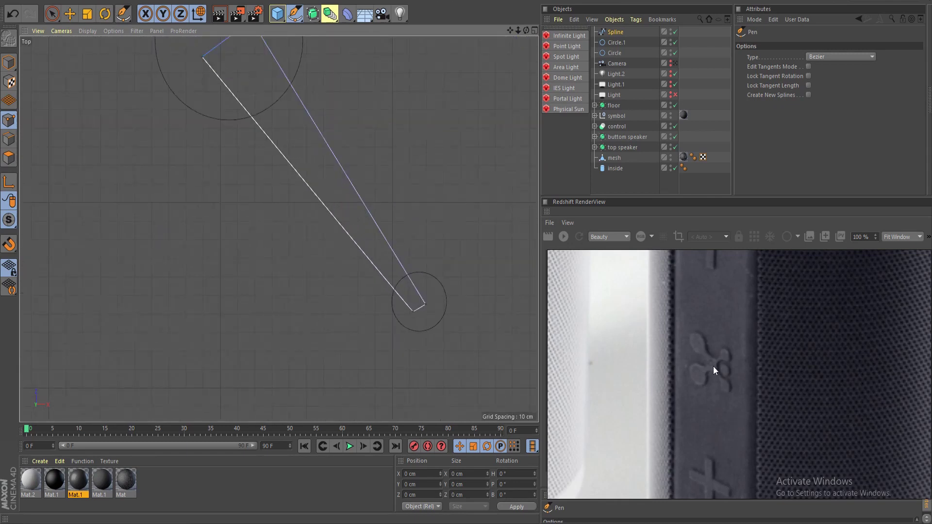
{"action": "left_click", "coordinate": [316, 198]}
{"action": "left_click", "coordinate": [346, 175]}
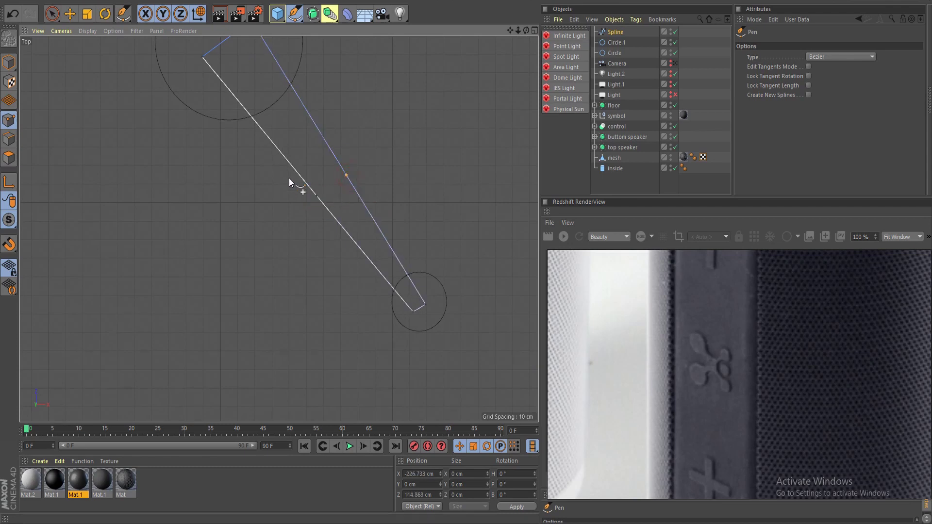
Bend the tapered spline's lower-left long side inward by moving its midpoint toward the opposite side.
{"action": "left_click", "coordinate": [51, 18]}
{"action": "left_click", "coordinate": [316, 199]}
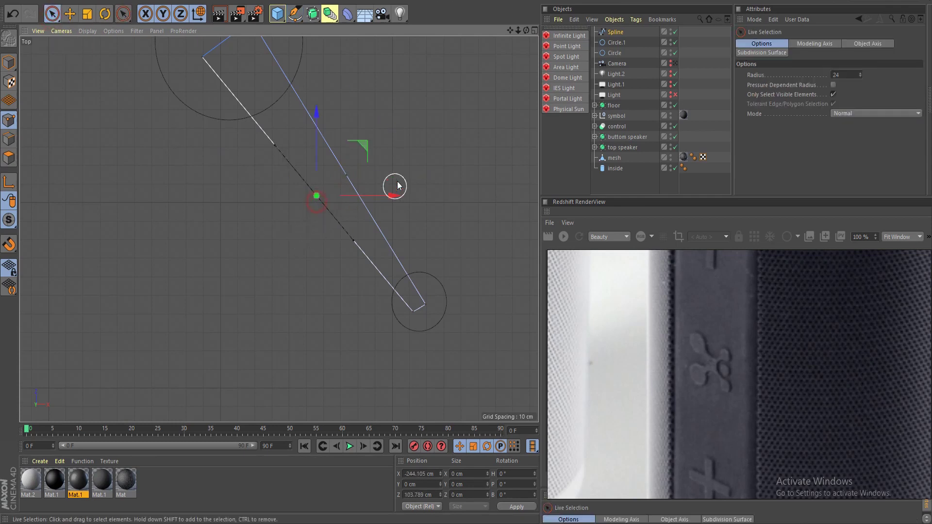
{"action": "left_click", "coordinate": [342, 173], "text": "shift"}
{"action": "left_click", "coordinate": [307, 216]}
{"action": "left_click", "coordinate": [320, 205]}
{"action": "left_click_drag", "start_coordinate": [365, 144], "coordinate": [377, 135]}
Bend the tapered spline's upper-right long side inward by softening its midpoint and moving it toward the opposite side.
{"action": "left_click", "coordinate": [441, 144]}
{"action": "left_click", "coordinate": [349, 167]}
{"action": "right_click", "coordinate": [373, 183]}
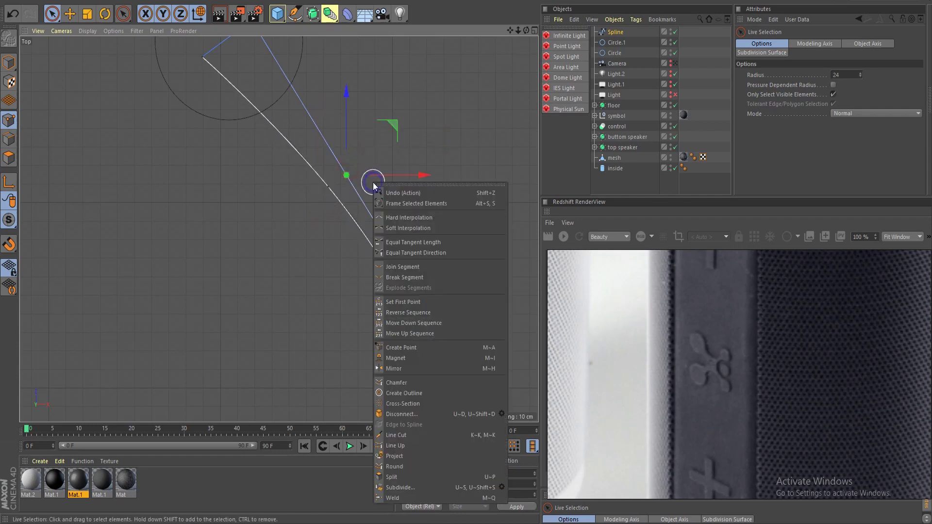
{"action": "left_click", "coordinate": [445, 228]}
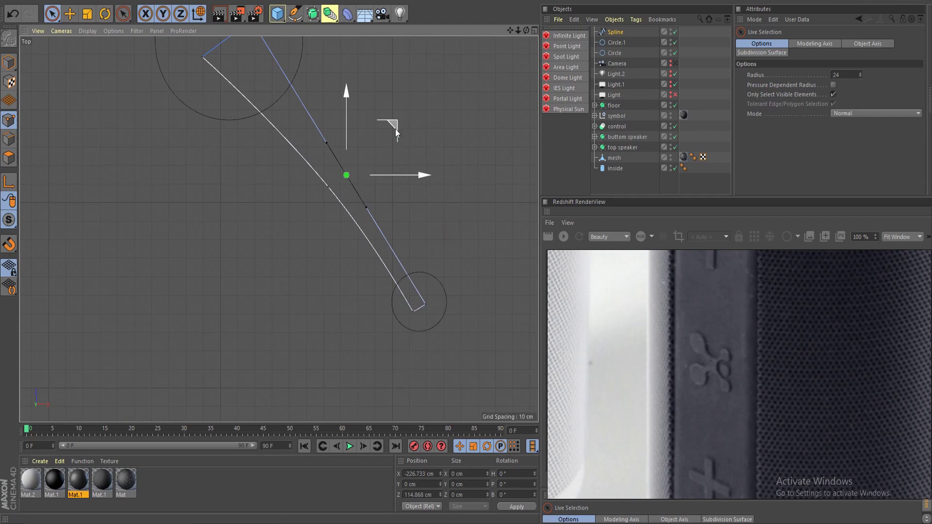
{"action": "mouse_move", "coordinate": [395, 129]}
{"action": "left_mouse_down"}
{"action": "mouse_move", "coordinate": [383, 134]}
{"action": "mouse_move", "coordinate": [389, 138]}
{"action": "left_mouse_up"}
{"action": "scroll", "coordinate": [257, 245], "scroll_direction": "down", "scroll_amount": 5}
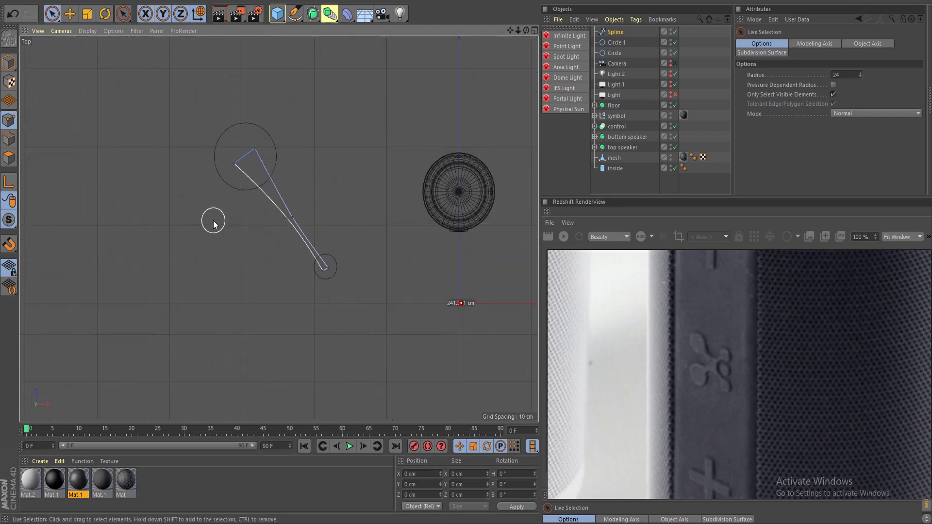
Combine the tapered spline and both circles into one outline with Spline Union.
{"action": "scroll", "coordinate": [213, 219], "scroll_direction": "up", "scroll_amount": 3}
{"action": "left_click", "coordinate": [9, 62]}
{"action": "middle_click_drag", "start_coordinate": [184, 137], "coordinate": [212, 196]}
{"action": "left_click", "coordinate": [614, 32]}
{"action": "left_click", "coordinate": [615, 42], "text": "ctrl"}
{"action": "left_click", "coordinate": [614, 53], "text": "ctrl"}
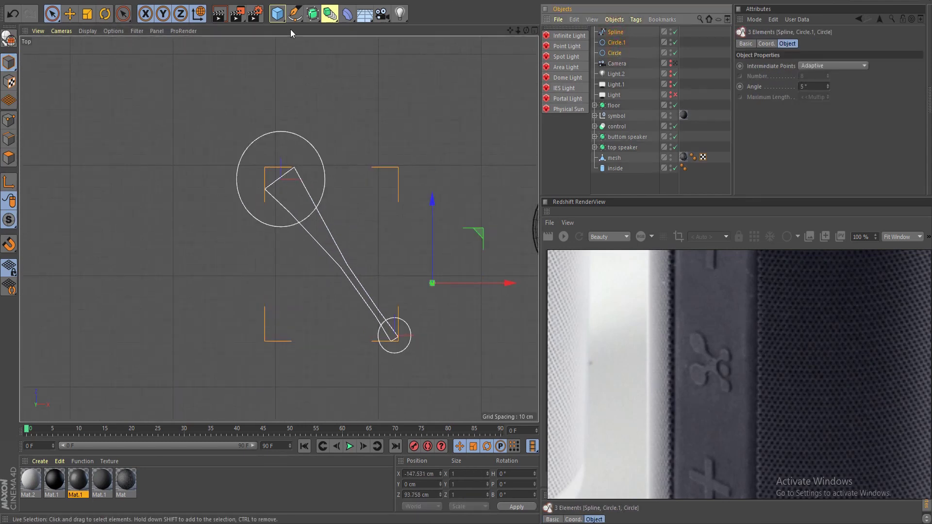
{"action": "left_click", "coordinate": [295, 13]}
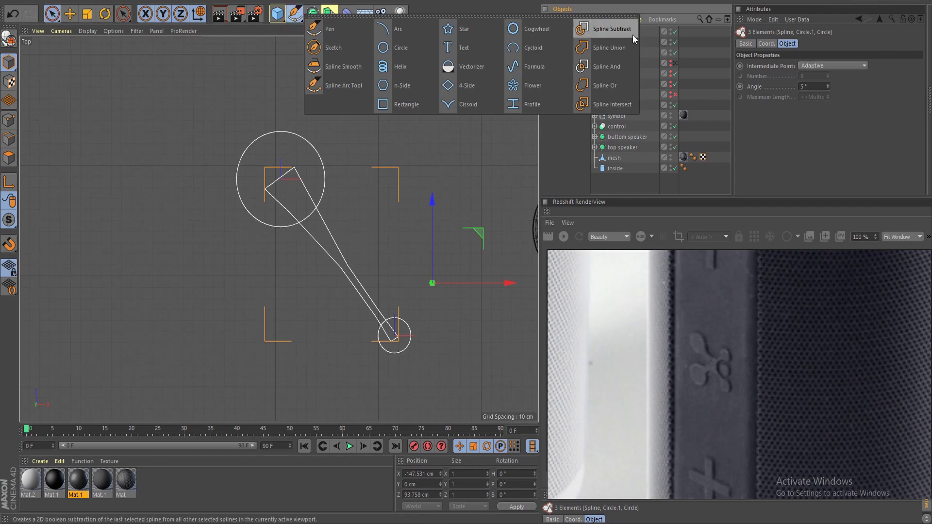
{"action": "left_click", "coordinate": [623, 49]}
{"action": "left_click", "coordinate": [213, 287]}
{"action": "scroll", "coordinate": [301, 307], "scroll_direction": "up", "scroll_amount": 2}
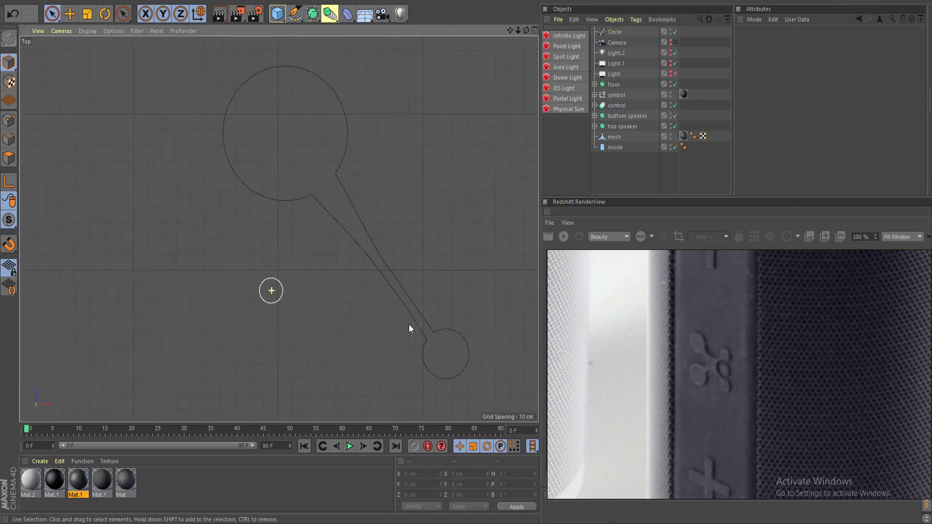
{"action": "scroll", "coordinate": [389, 324], "scroll_direction": "down", "scroll_amount": 4}
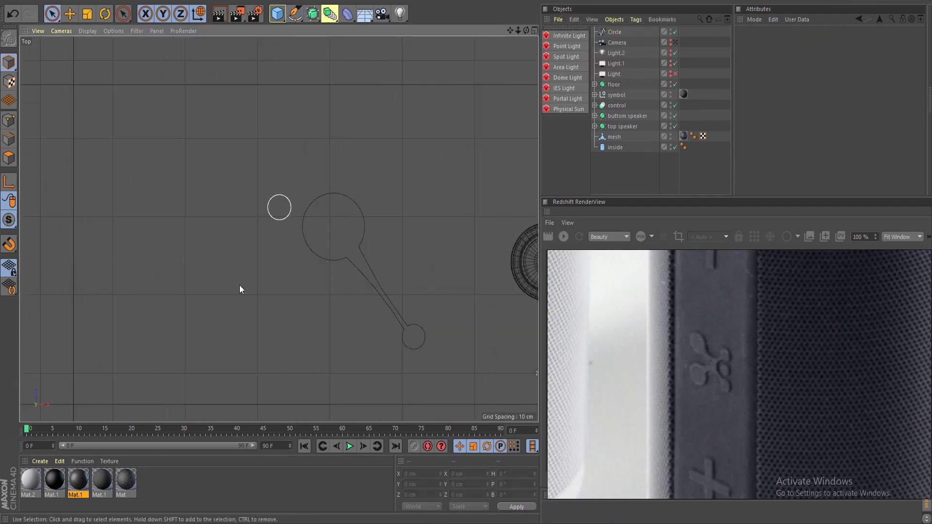
Add an Extrude generator as parent of the combined outline in the perspective view.
{"action": "middle_click", "coordinate": [112, 105]}
{"action": "middle_click", "coordinate": [118, 141]}
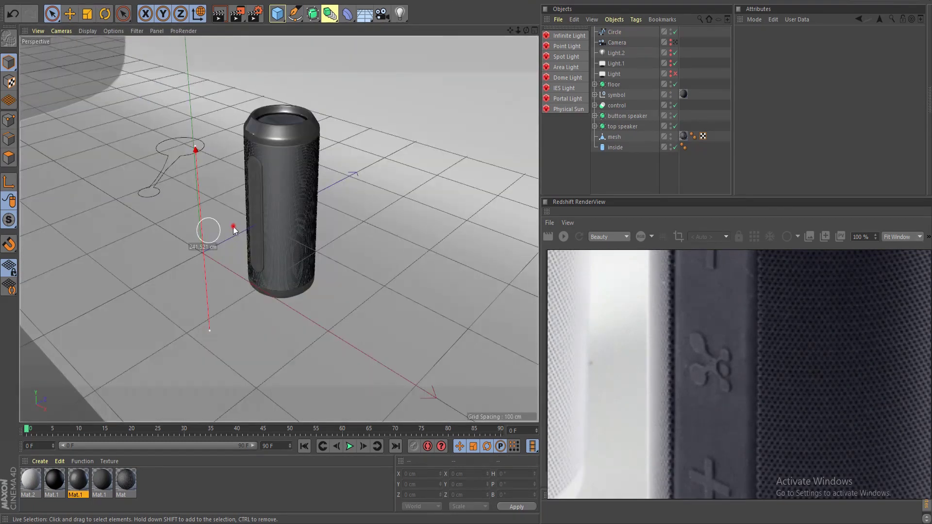
{"action": "scroll", "coordinate": [290, 232], "scroll_direction": "up", "scroll_amount": 5}
{"action": "scroll", "coordinate": [372, 263], "scroll_direction": "down", "scroll_amount": 3}
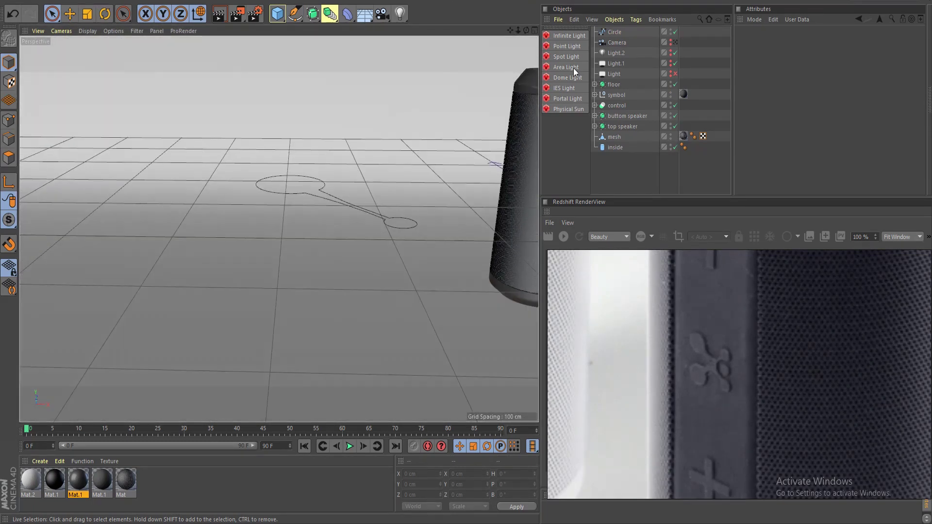
{"action": "left_click", "coordinate": [613, 32]}
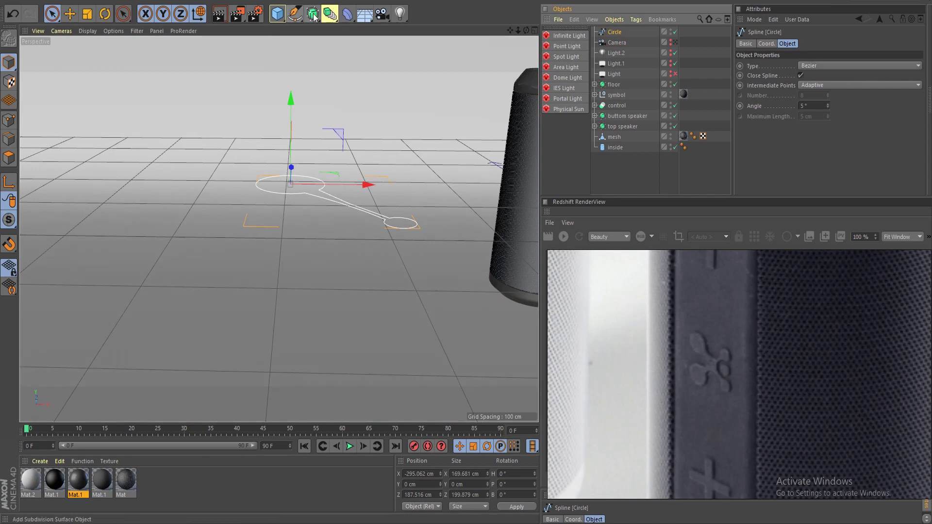
{"action": "left_click_drag", "start_coordinate": [312, 15], "coordinate": [424, 36]}
{"action": "scroll", "coordinate": [417, 191], "scroll_direction": "up", "scroll_amount": 5}
{"action": "scroll", "coordinate": [360, 232], "scroll_direction": "down", "scroll_amount": 8}
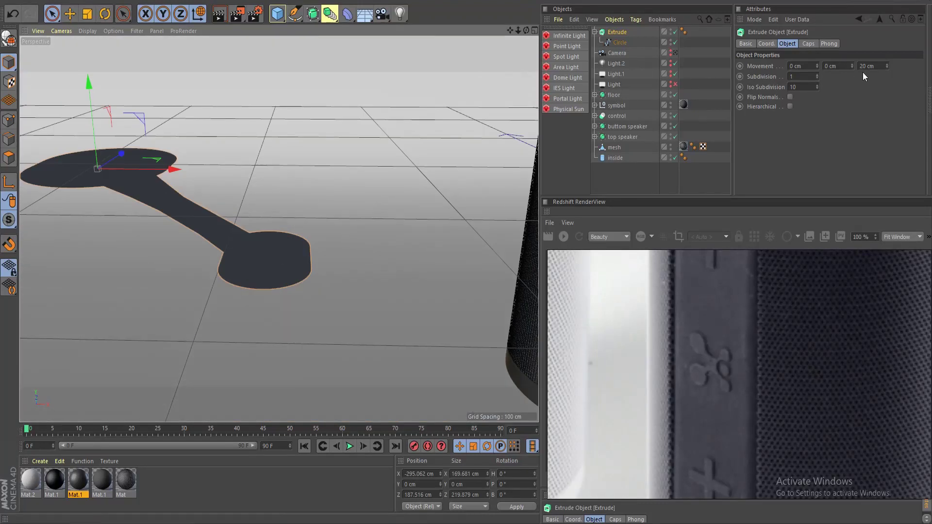
Set the extrusion movement to 20 cm in Y and 0 cm in Z.
{"action": "left_click", "coordinate": [867, 66]}
{"action": "double_click", "coordinate": [841, 66]}
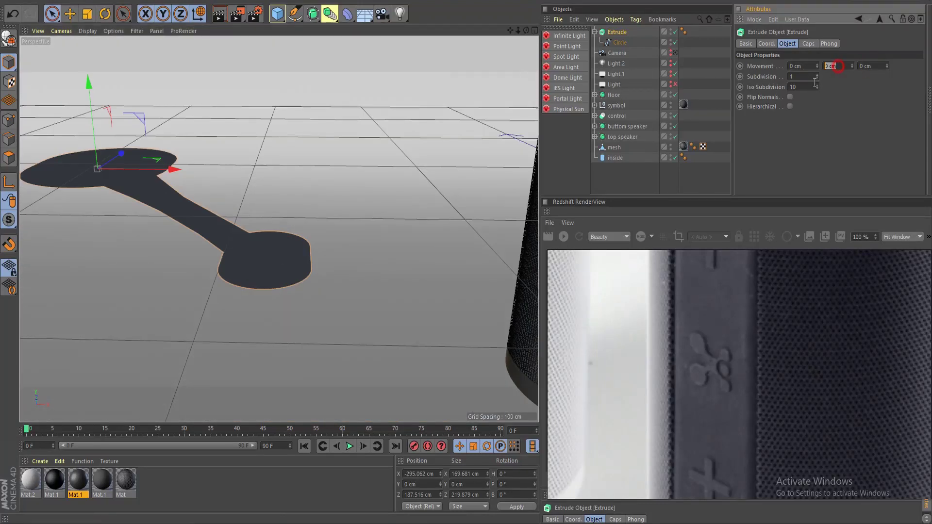
{"action": "type", "text": "20"}
{"action": "left_click", "coordinate": [801, 68]}
{"action": "scroll", "coordinate": [369, 241], "scroll_direction": "down", "scroll_amount": 8}
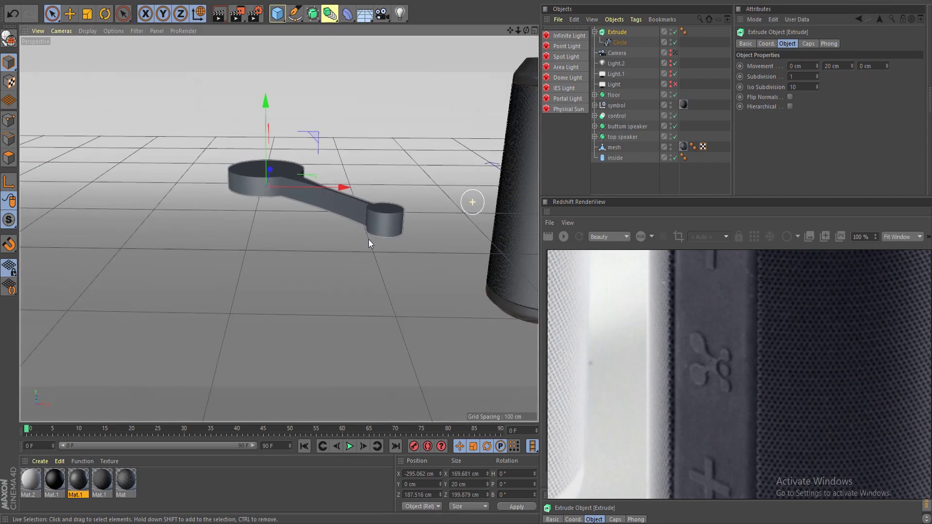
Examine the extruded shape from several angles and compare it with the symbols on the speaker's control panel.
{"action": "left_click_drag", "start_coordinate": [396, 229], "coordinate": [360, 260], "text": "alt"}
{"action": "scroll", "coordinate": [418, 281], "scroll_direction": "up", "scroll_amount": 6}
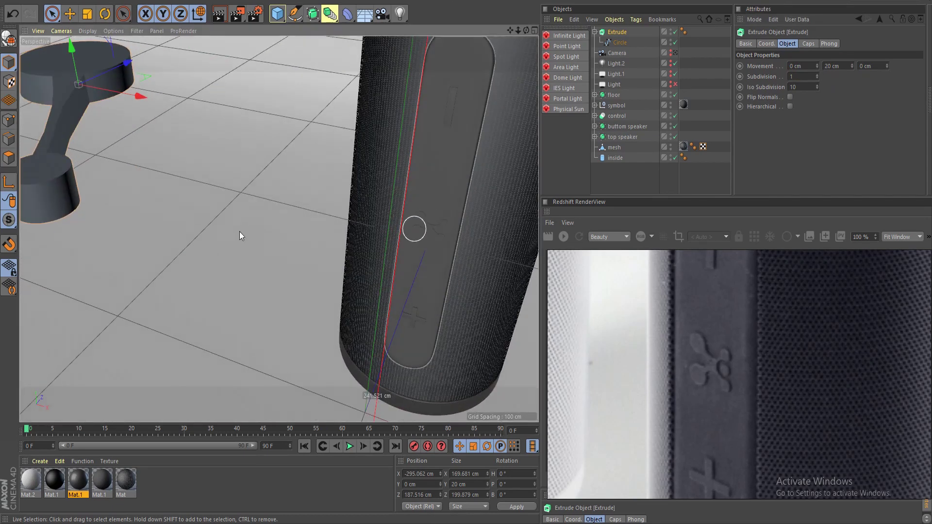
{"action": "middle_click_drag", "start_coordinate": [61, 152], "coordinate": [372, 273], "text": "alt"}
{"action": "mouse_move", "coordinate": [327, 255]}
{"action": "left_mouse_down", "text": "alt"}
{"action": "mouse_move", "coordinate": [332, 239]}
{"action": "mouse_move", "coordinate": [342, 241]}
{"action": "mouse_move", "coordinate": [317, 267]}
{"action": "left_mouse_up", "text": "alt"}
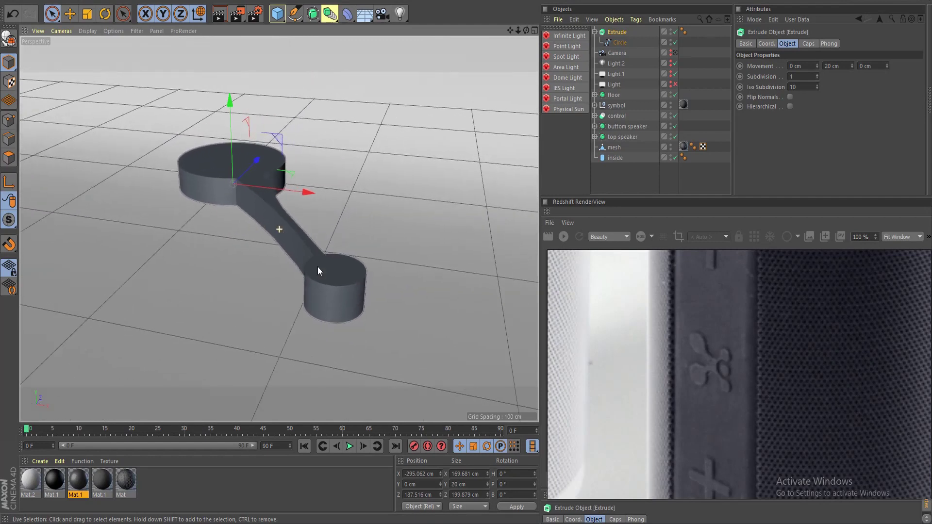
{"action": "scroll", "coordinate": [290, 260], "scroll_direction": "up", "scroll_amount": 4}
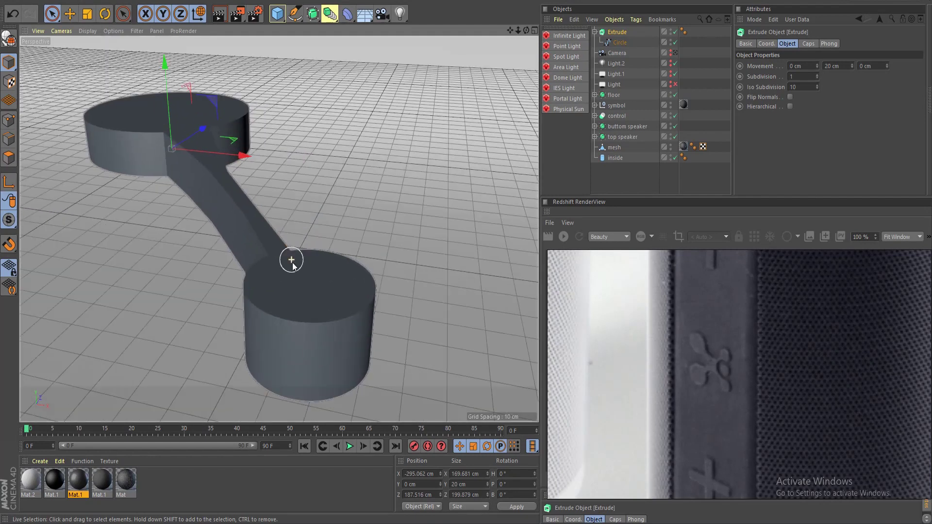
{"action": "scroll", "coordinate": [293, 263], "scroll_direction": "down", "scroll_amount": 10}
{"action": "middle_click_drag", "start_coordinate": [451, 311], "coordinate": [370, 269], "text": "alt"}
{"action": "scroll", "coordinate": [376, 242], "scroll_direction": "up", "scroll_amount": 4}
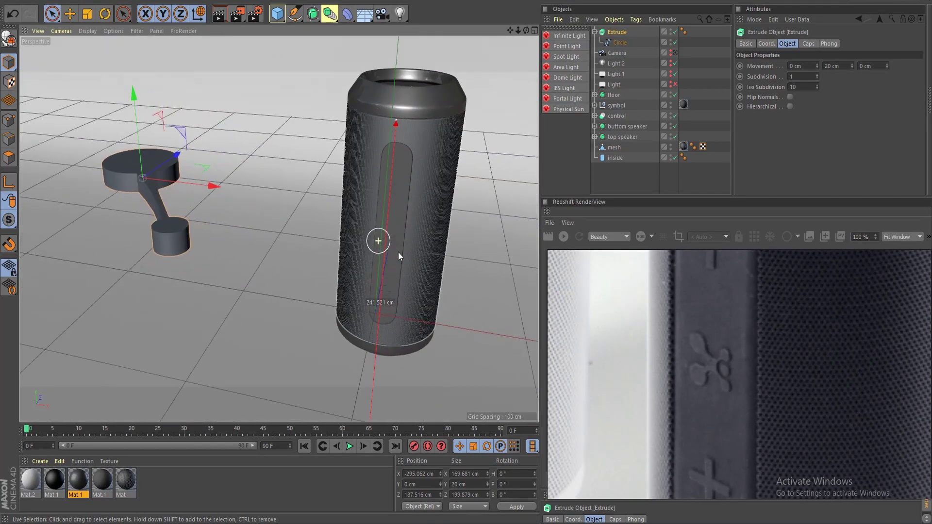
{"action": "scroll", "coordinate": [374, 240], "scroll_direction": "down", "scroll_amount": 3}
Delete the extruded practice shape together with its outline.
{"action": "key", "text": "o"}
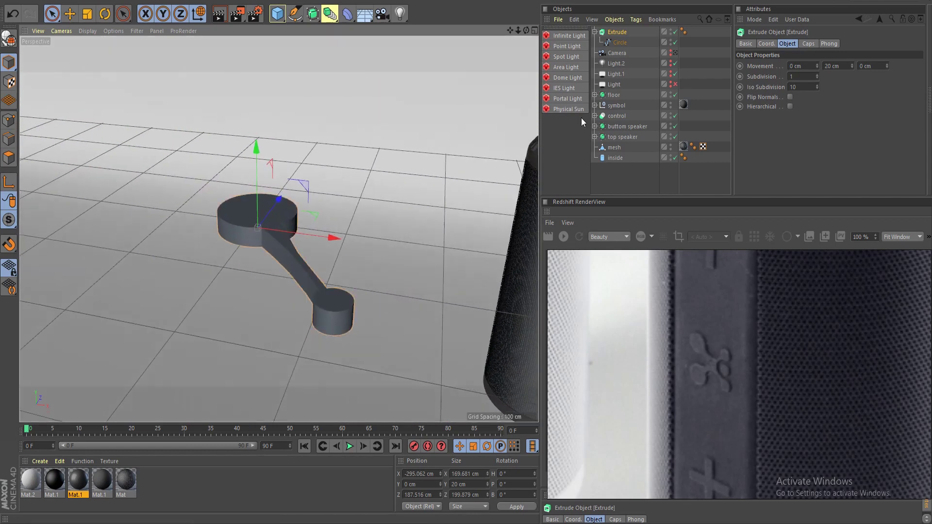
{"action": "key", "text": "Delete"}
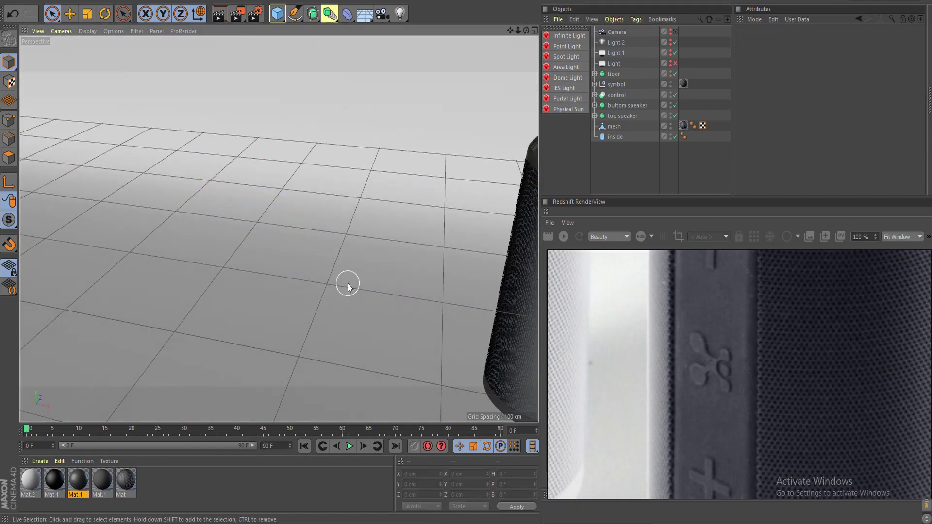
{"action": "scroll", "coordinate": [199, 266], "scroll_direction": "down", "scroll_amount": 5}
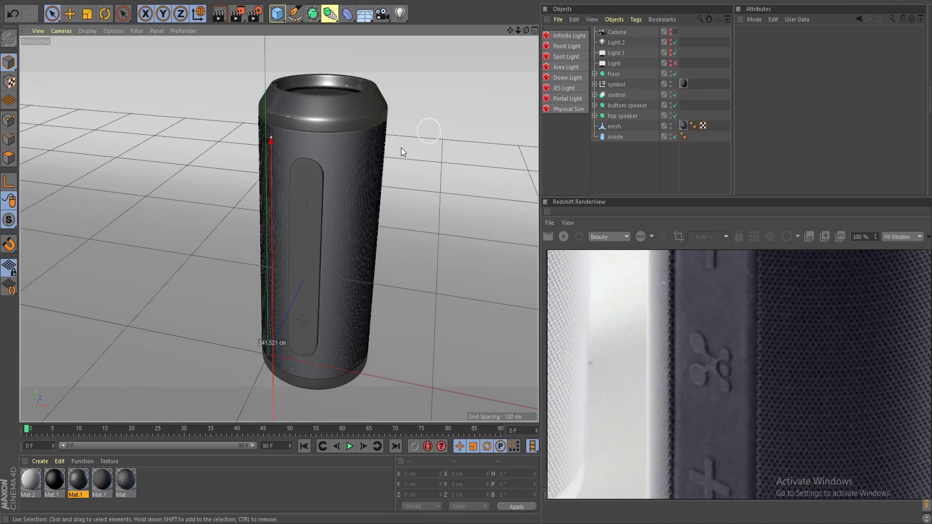
Open the speaker mesh's material and show the tiles shader in its Alpha channel.
{"action": "left_click", "coordinate": [359, 182]}
{"action": "scroll", "coordinate": [333, 245], "scroll_direction": "up", "scroll_amount": 8}
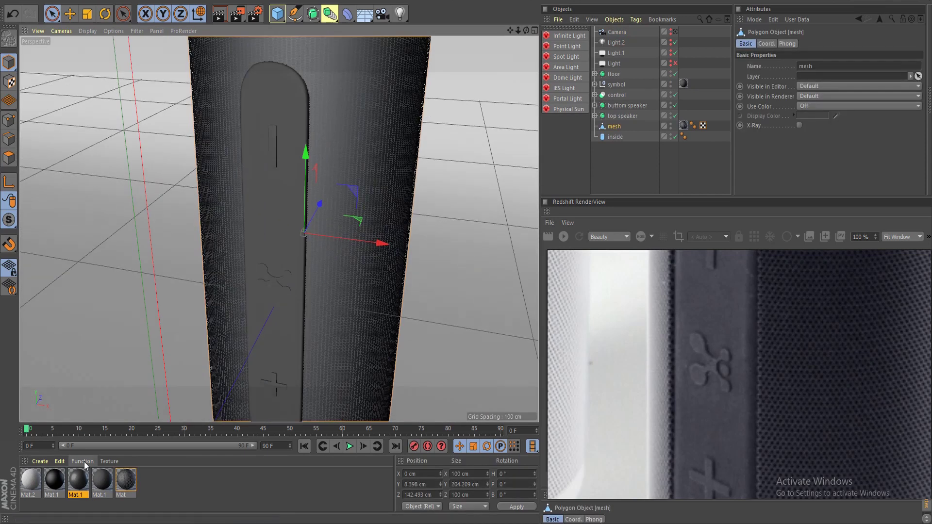
{"action": "double_click", "coordinate": [124, 479]}
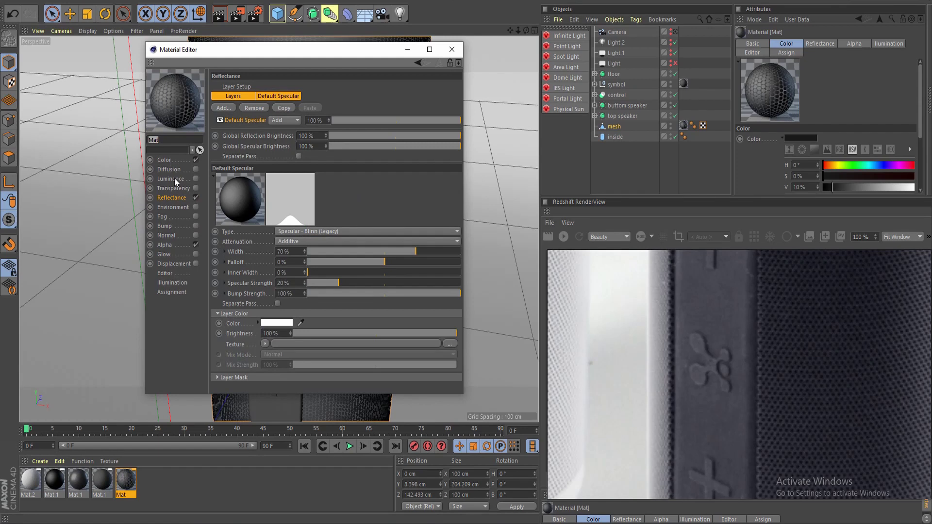
{"action": "left_click", "coordinate": [166, 245]}
{"action": "left_click", "coordinate": [316, 147]}
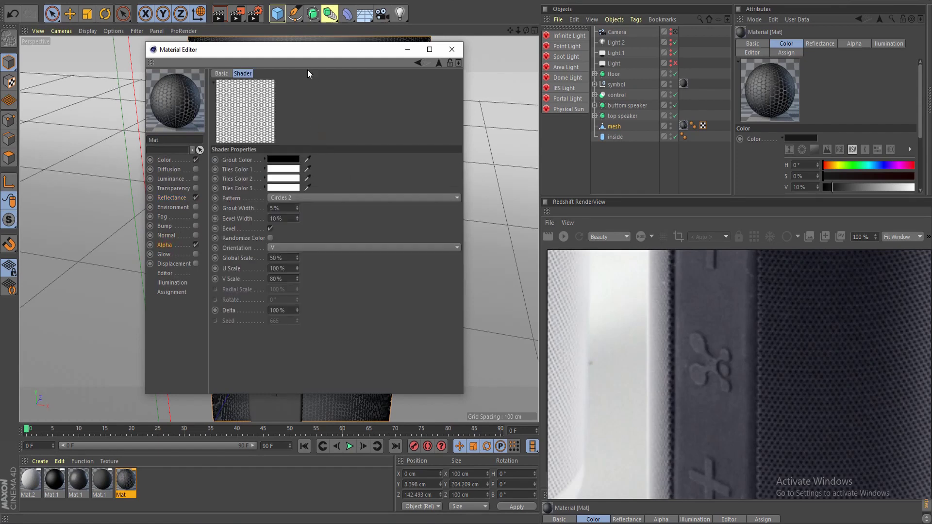
Review the tiles shader's pattern and scale settings against a close view of the perforated speaker mesh.
{"action": "left_click_drag", "start_coordinate": [314, 55], "coordinate": [332, 58]}
{"action": "left_click", "coordinate": [316, 199]}
{"action": "left_click", "coordinate": [319, 199]}
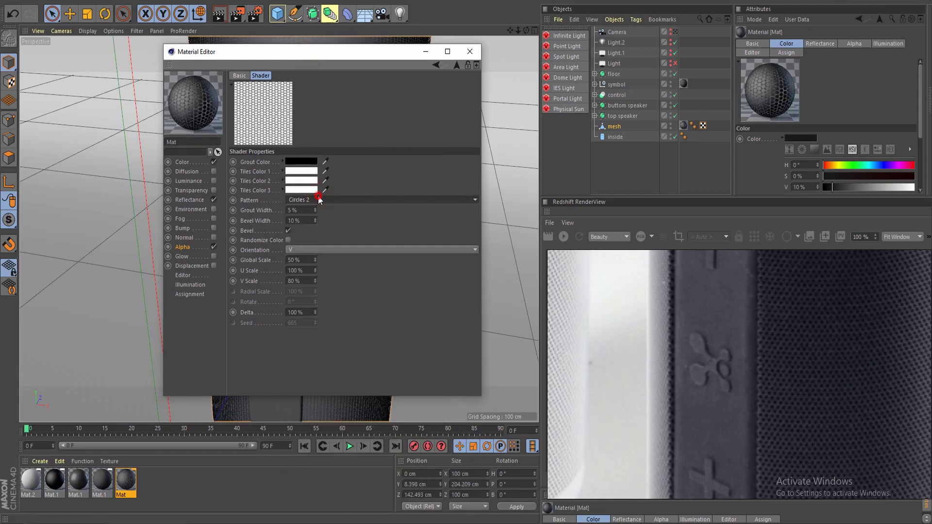
{"action": "left_click", "coordinate": [306, 260]}
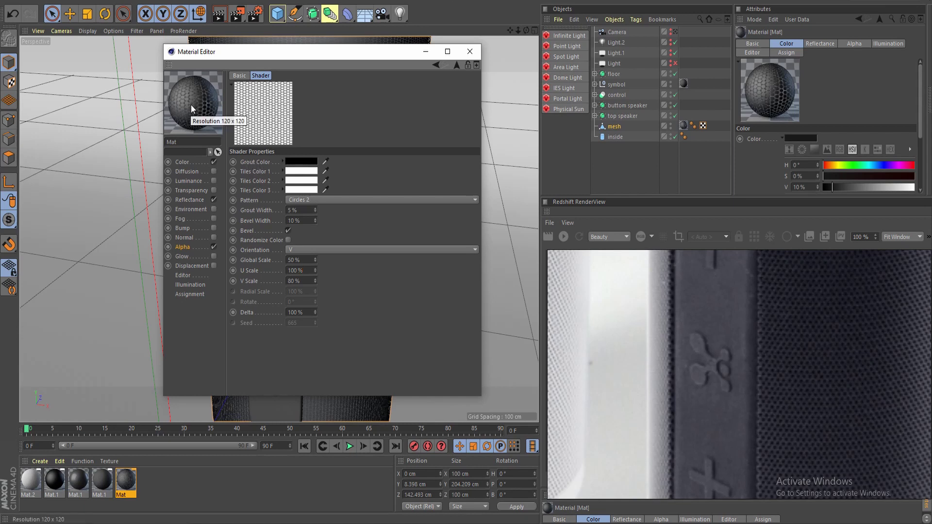
{"action": "left_click_drag", "start_coordinate": [336, 57], "coordinate": [365, 287]}
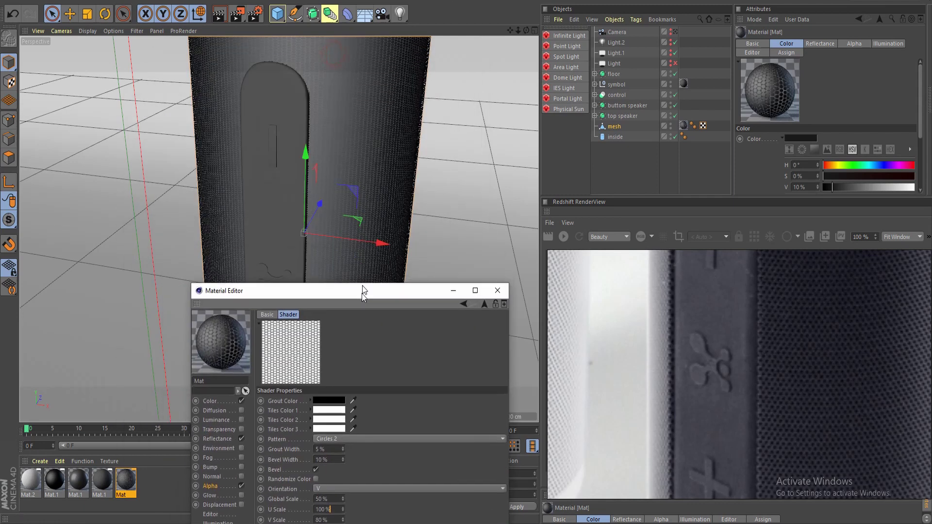
{"action": "scroll", "coordinate": [350, 188], "scroll_direction": "up", "scroll_amount": 8}
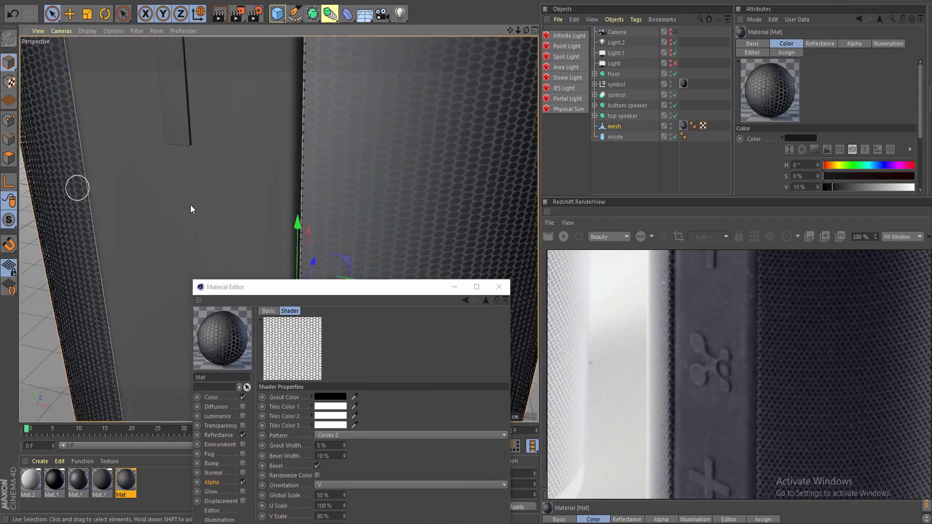
{"action": "scroll", "coordinate": [191, 208], "scroll_direction": "down", "scroll_amount": 8}
Check the mesh material's Color and Reflectance settings against the rendered black speaker, and close the material editor.
{"action": "left_click_drag", "start_coordinate": [335, 288], "coordinate": [288, 170]}
{"action": "left_click", "coordinate": [167, 277]}
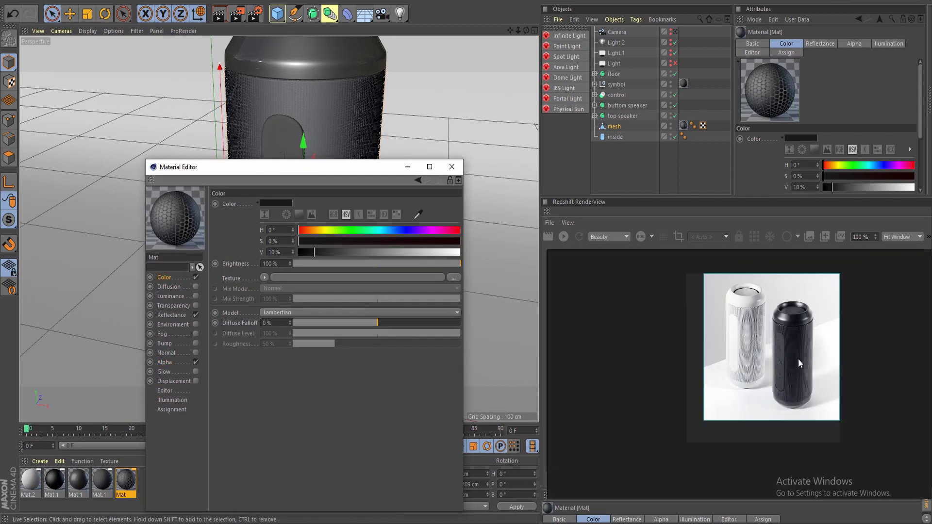
{"action": "left_click_drag", "start_coordinate": [798, 359], "coordinate": [777, 363]}
{"action": "scroll", "coordinate": [794, 367], "scroll_direction": "up", "scroll_amount": 5}
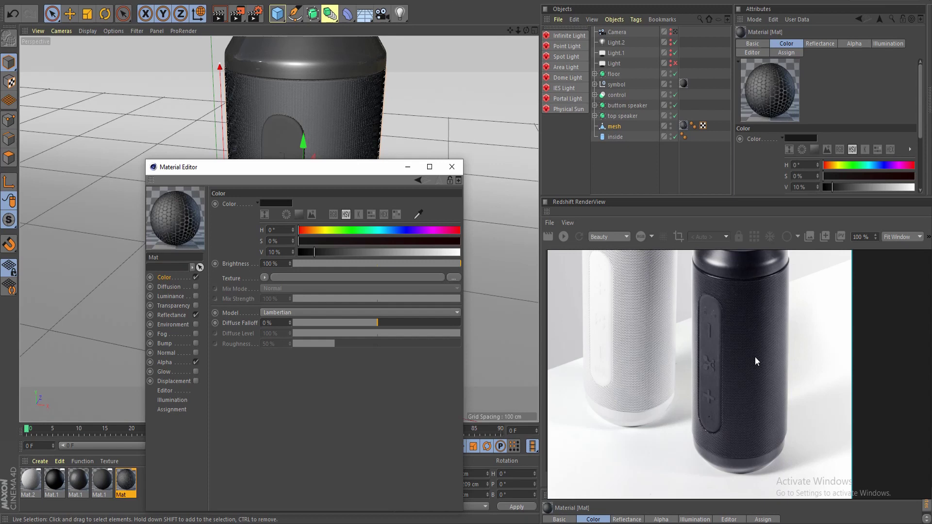
{"action": "left_click", "coordinate": [275, 203]}
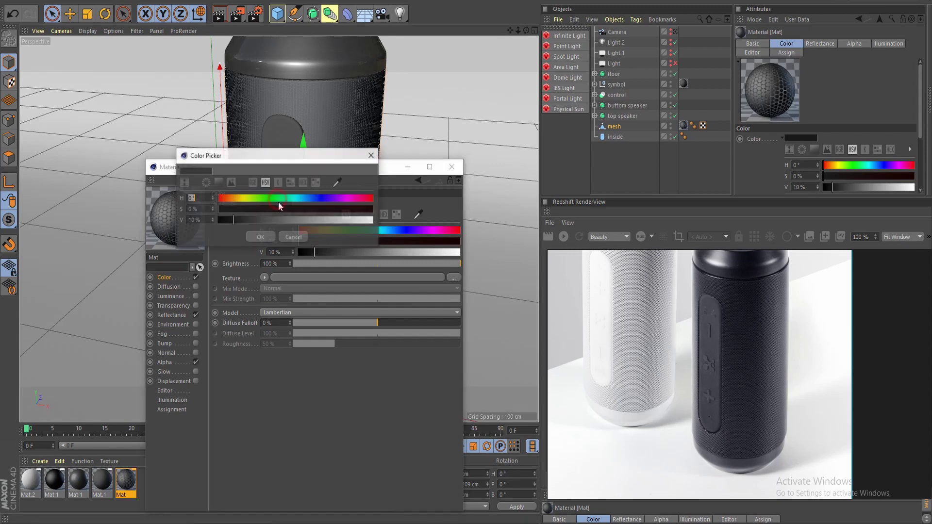
{"action": "left_click", "coordinate": [279, 237]}
{"action": "left_click", "coordinate": [170, 314]}
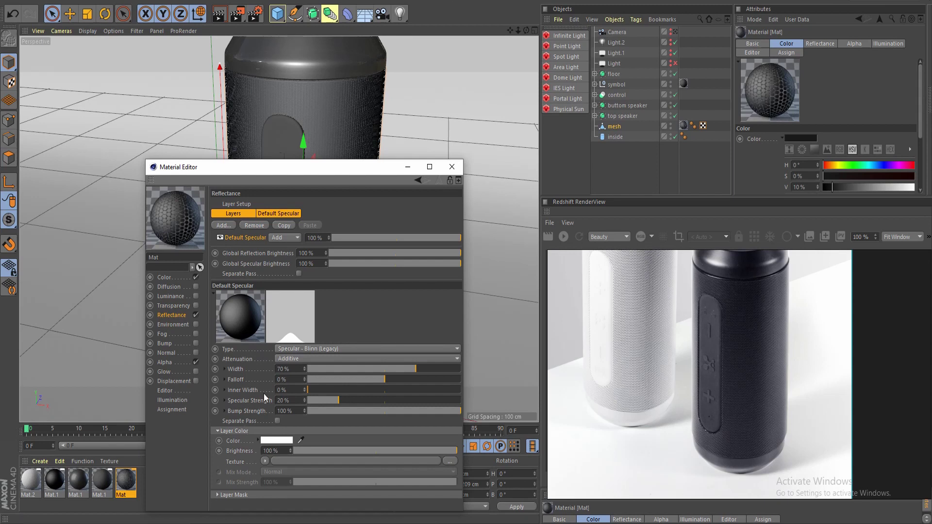
{"action": "left_click", "coordinate": [451, 168]}
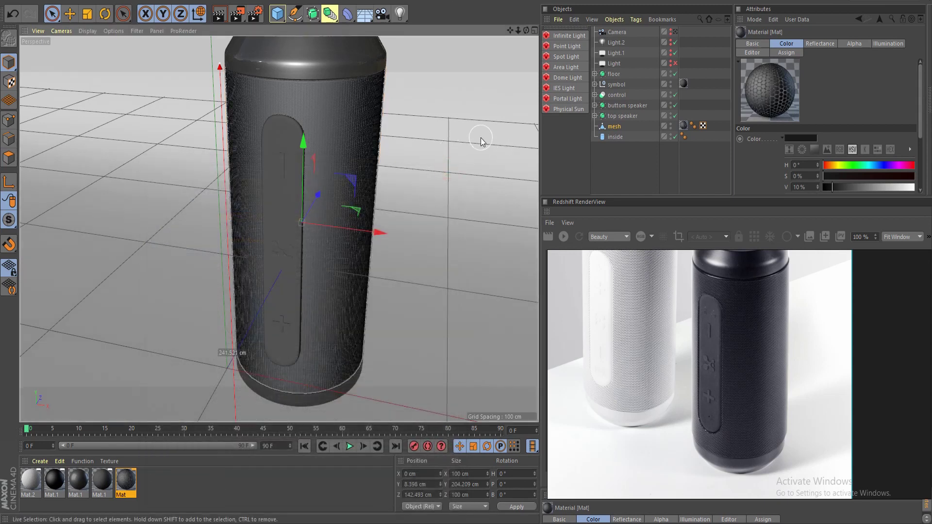
Add a cylinder primitive to the scene for the speaker's top part.
{"action": "scroll", "coordinate": [372, 166], "scroll_direction": "down", "scroll_amount": 5}
{"action": "left_click_drag", "start_coordinate": [354, 116], "coordinate": [333, 201], "text": "alt"}
{"action": "left_click", "coordinate": [341, 190]}
{"action": "middle_click_drag", "start_coordinate": [388, 223], "coordinate": [322, 184], "text": "alt"}
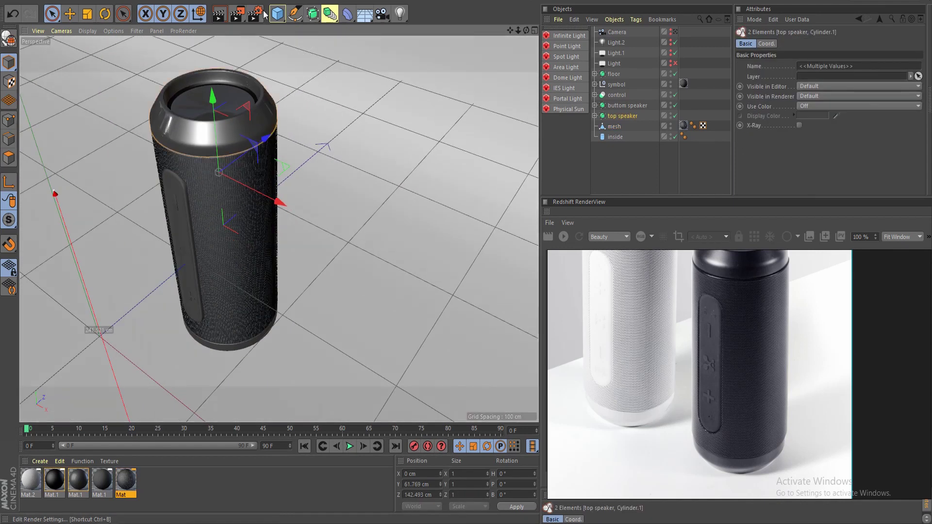
{"action": "left_click", "coordinate": [277, 13]}
{"action": "left_click", "coordinate": [470, 29]}
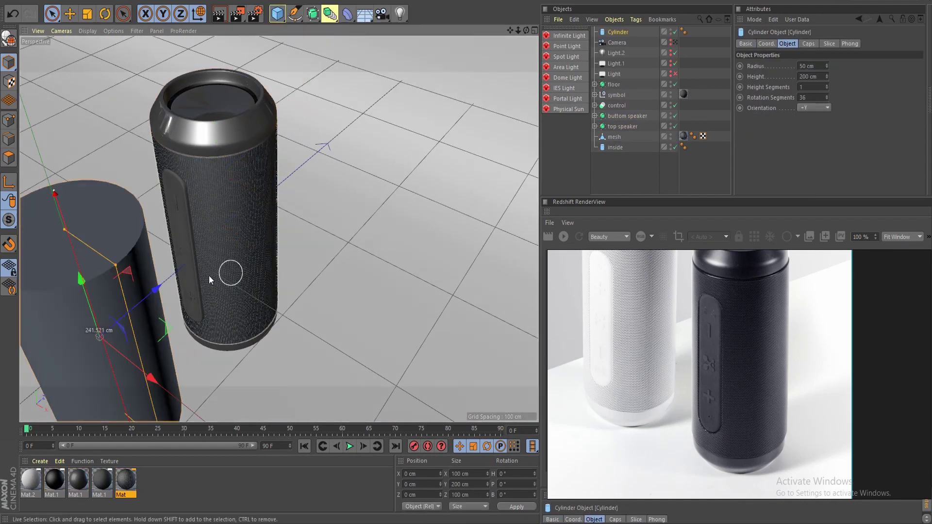
Move the cylinder beside the speaker's top rim and flatten it to a height of about 16 cm.
{"action": "left_click_drag", "start_coordinate": [139, 312], "coordinate": [371, 310]}
{"action": "left_click_drag", "start_coordinate": [307, 173], "coordinate": [297, 246]}
{"action": "left_click_drag", "start_coordinate": [333, 166], "coordinate": [306, 199]}
{"action": "middle_click_drag", "start_coordinate": [307, 199], "coordinate": [354, 175], "text": "alt"}
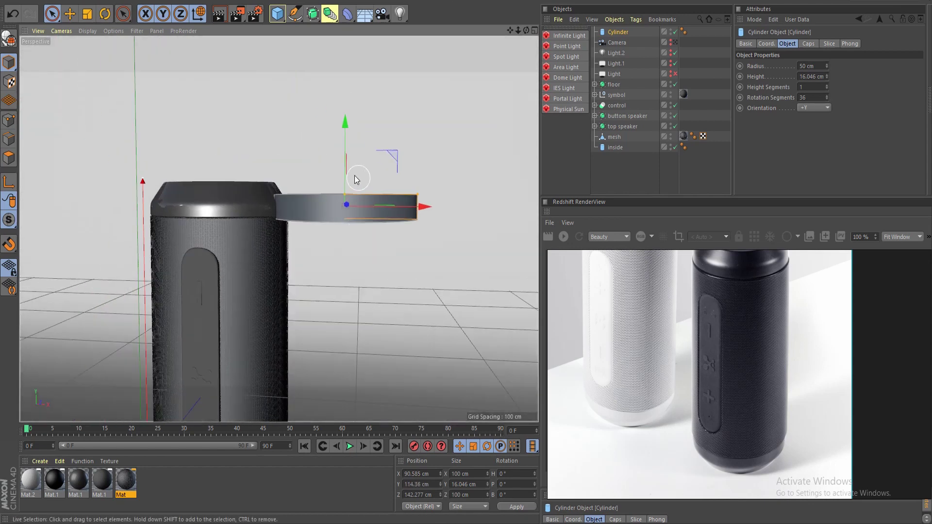
Raise the cylinder's height to about 22.5 cm and nest the cylinder under a new Subdivision Surface.
{"action": "left_click_drag", "start_coordinate": [349, 189], "coordinate": [345, 173]}
{"action": "left_click_drag", "start_coordinate": [379, 223], "coordinate": [305, 224], "text": "alt"}
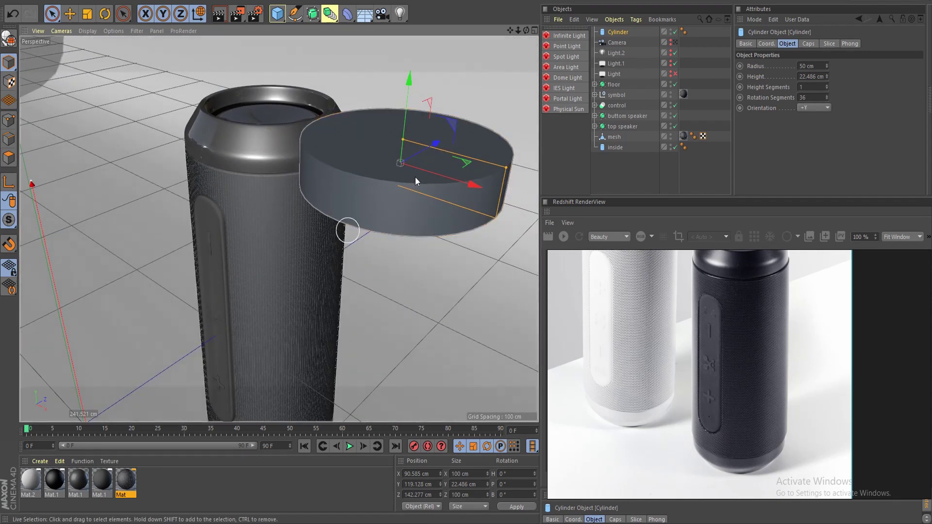
{"action": "left_click_drag", "start_coordinate": [312, 14], "coordinate": [350, 28], "text": "alt"}
{"action": "left_click", "coordinate": [626, 42], "text": "ctrl"}
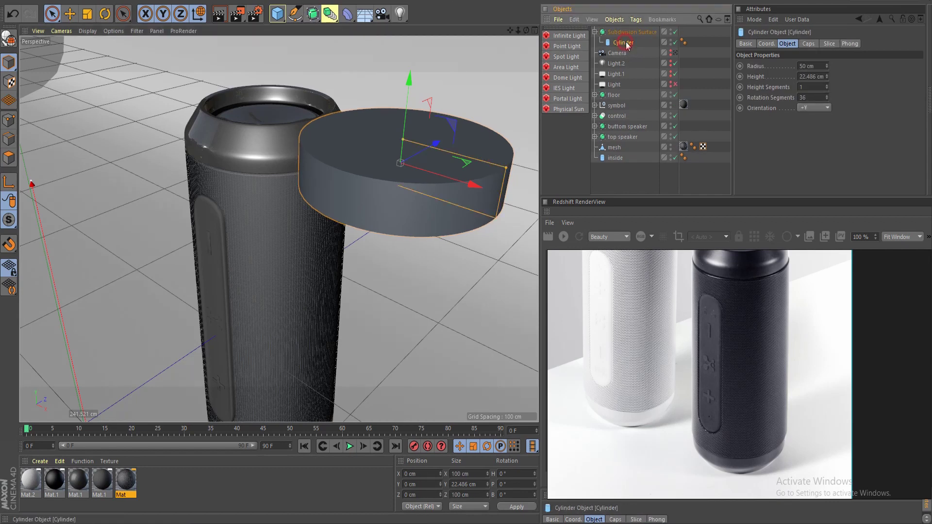
Make the cylinder editable and run Optimize on all of its points so the caps weld to the side.
{"action": "left_click", "coordinate": [619, 43]}
{"action": "key", "text": "c"}
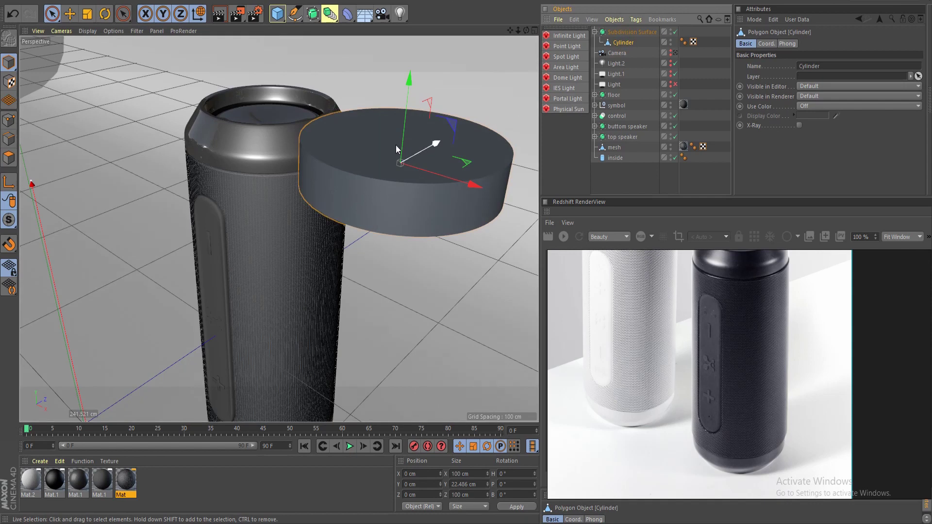
{"action": "left_click", "coordinate": [9, 120]}
{"action": "middle_click_drag", "start_coordinate": [331, 179], "coordinate": [287, 188], "text": "alt"}
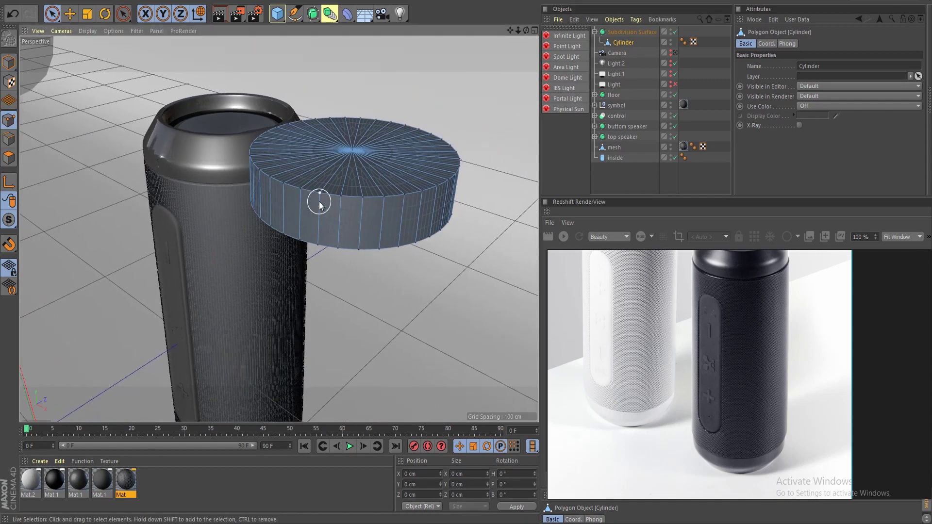
{"action": "key", "text": "ctrl+a"}
{"action": "right_click", "coordinate": [315, 198]}
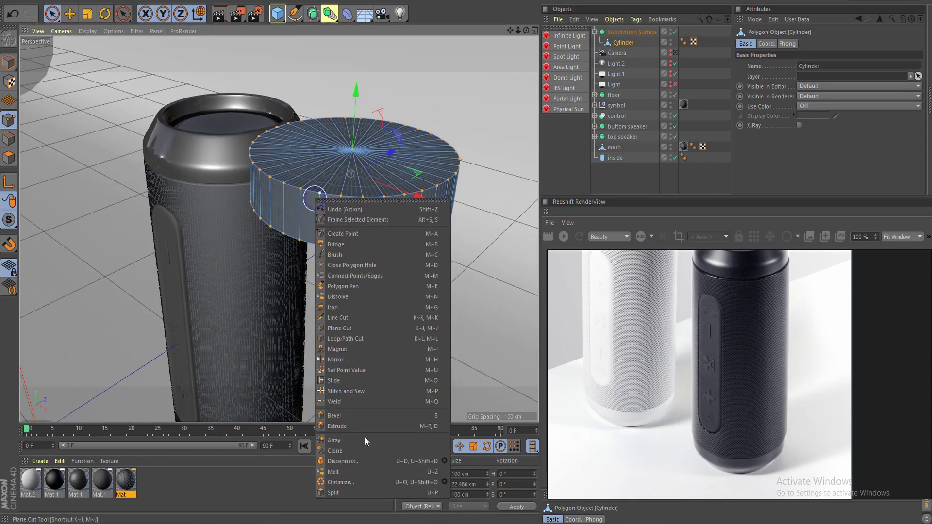
{"action": "left_click", "coordinate": [340, 482]}
{"action": "right_click", "coordinate": [365, 223]}
{"action": "left_click", "coordinate": [393, 506]}
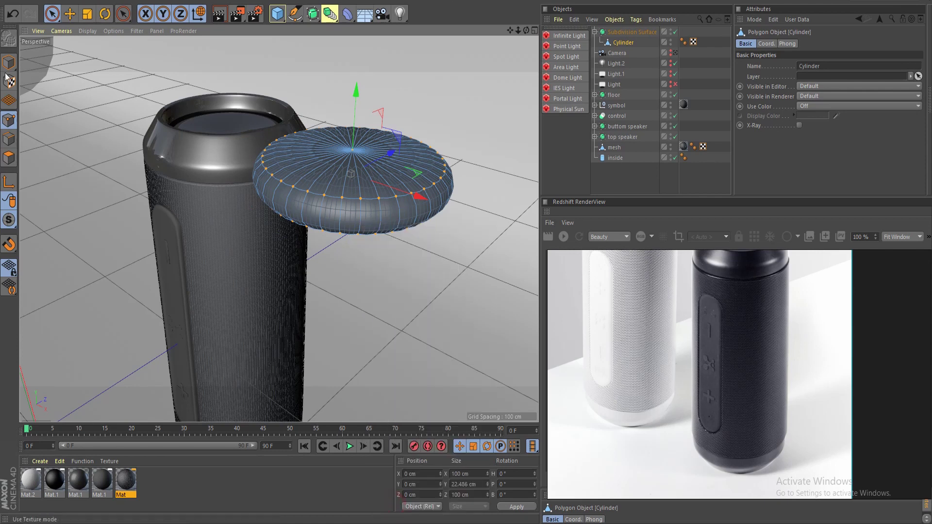
Cut two loops around the cylinder's side, one near the lower edge at about 4.3% and another higher up at about 34.8%.
{"action": "left_click", "coordinate": [12, 65]}
{"action": "scroll", "coordinate": [291, 200], "scroll_direction": "up", "scroll_amount": 2}
{"action": "left_click_drag", "start_coordinate": [222, 227], "coordinate": [282, 208], "text": "alt"}
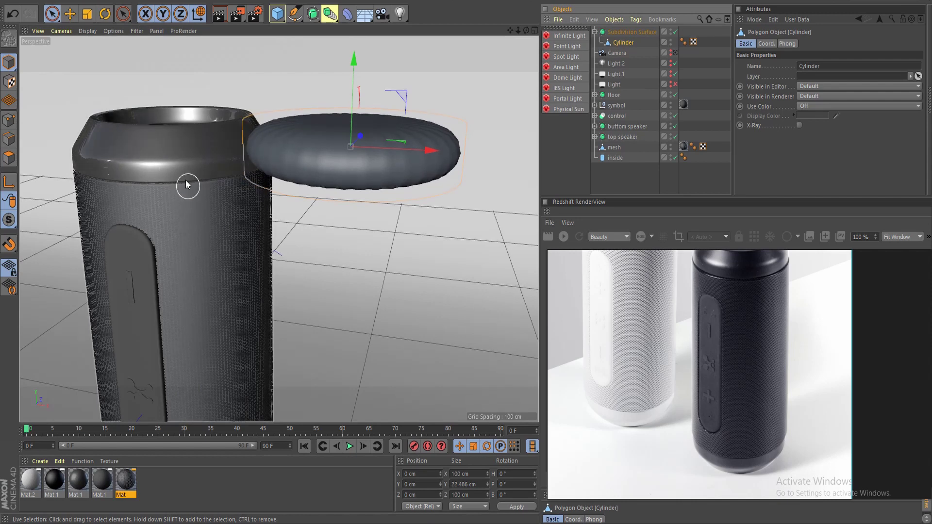
{"action": "mouse_move", "coordinate": [235, 192]}
{"action": "left_mouse_down", "text": "alt"}
{"action": "mouse_move", "coordinate": [214, 182]}
{"action": "mouse_move", "coordinate": [233, 193]}
{"action": "left_mouse_up", "text": "alt"}
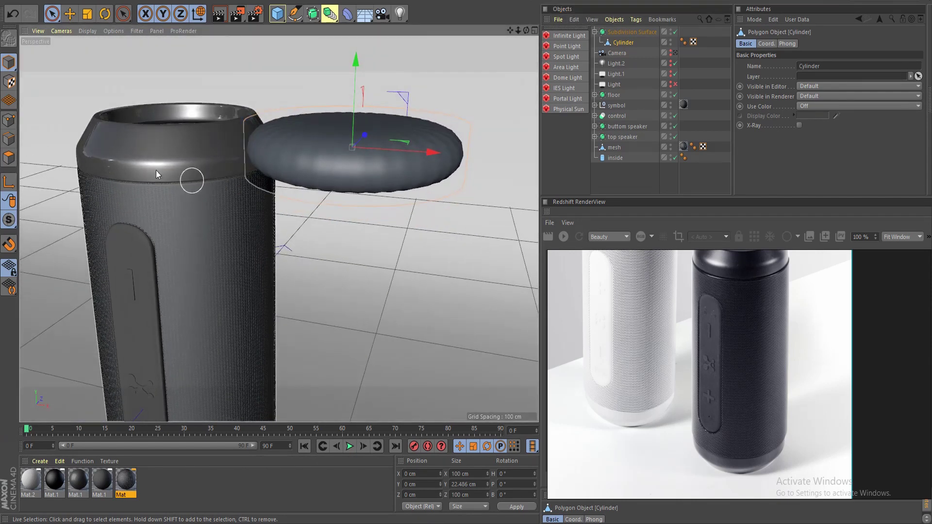
{"action": "left_click", "coordinate": [12, 158]}
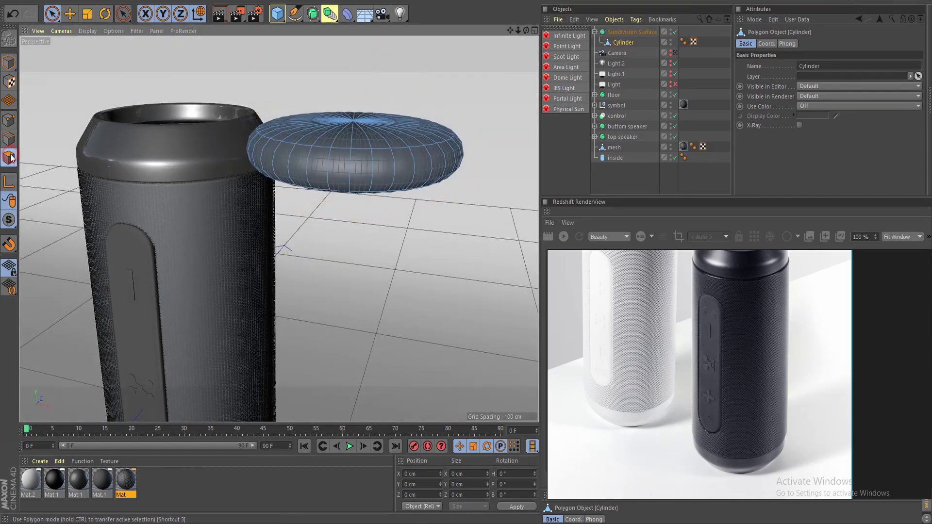
{"action": "right_click", "coordinate": [331, 167]}
{"action": "left_click", "coordinate": [349, 233]}
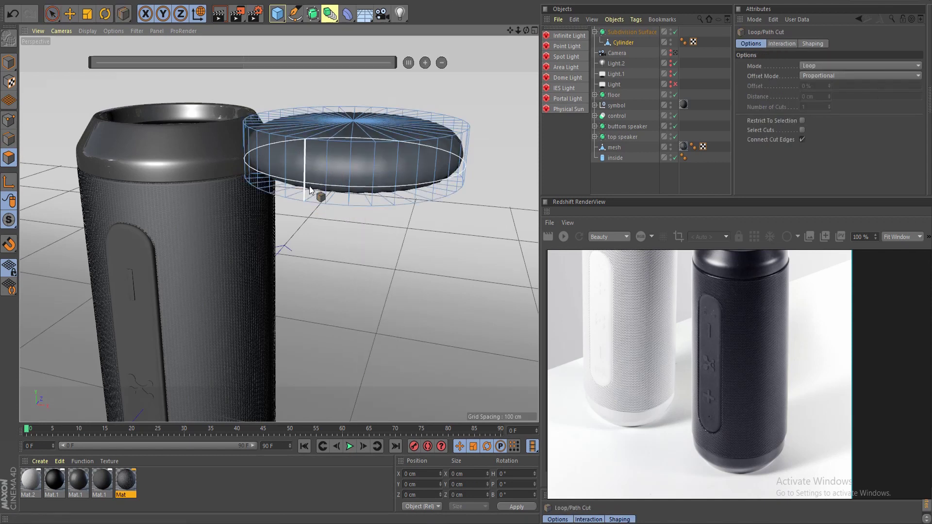
{"action": "left_click", "coordinate": [307, 199]}
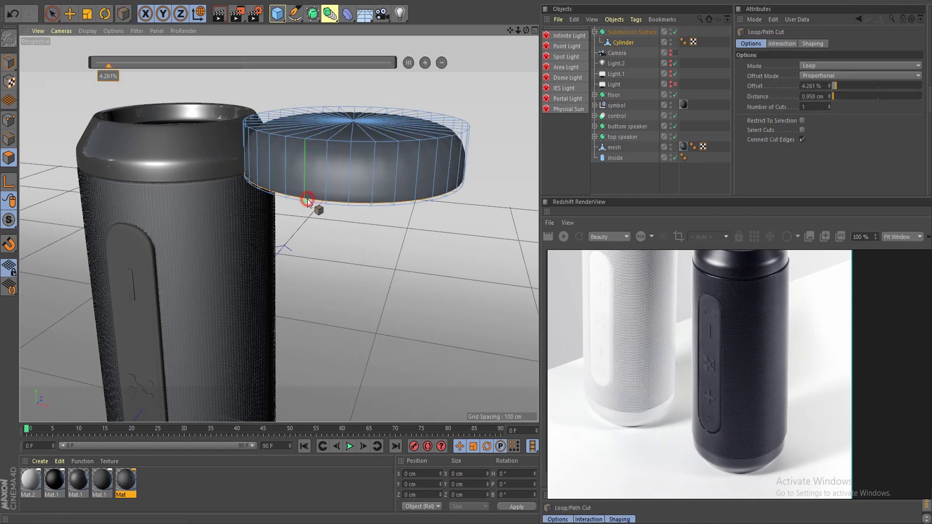
{"action": "scroll", "coordinate": [287, 176], "scroll_direction": "up", "scroll_amount": 2}
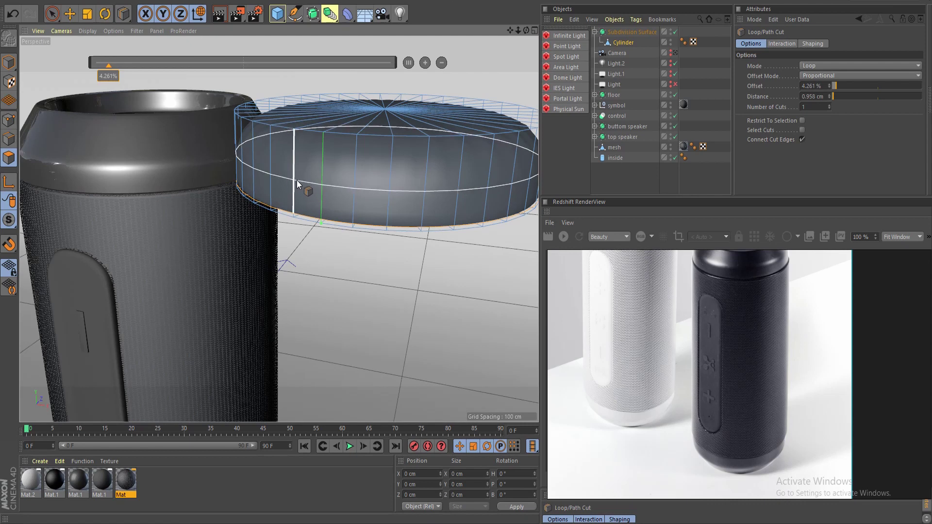
{"action": "left_click", "coordinate": [293, 185]}
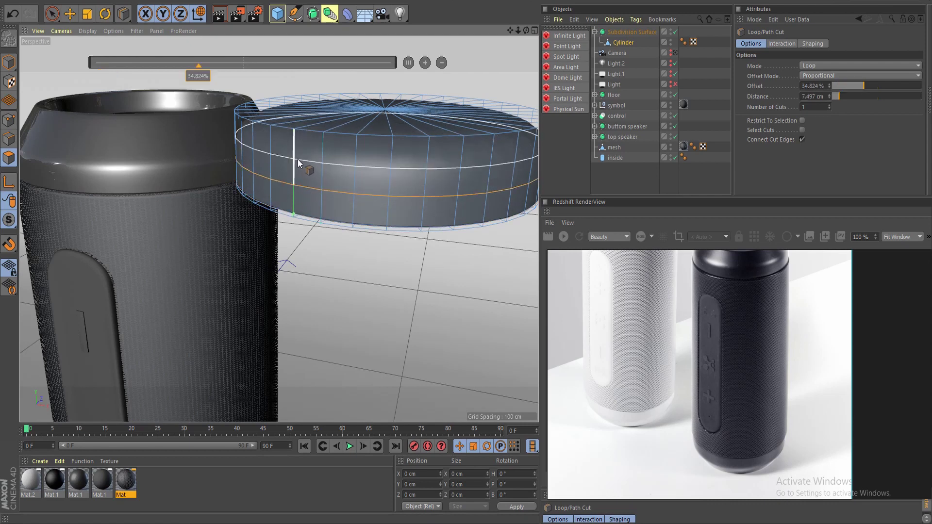
{"action": "scroll", "coordinate": [298, 159], "scroll_direction": "down", "scroll_amount": 3}
{"action": "scroll", "coordinate": [302, 161], "scroll_direction": "up", "scroll_amount": 3}
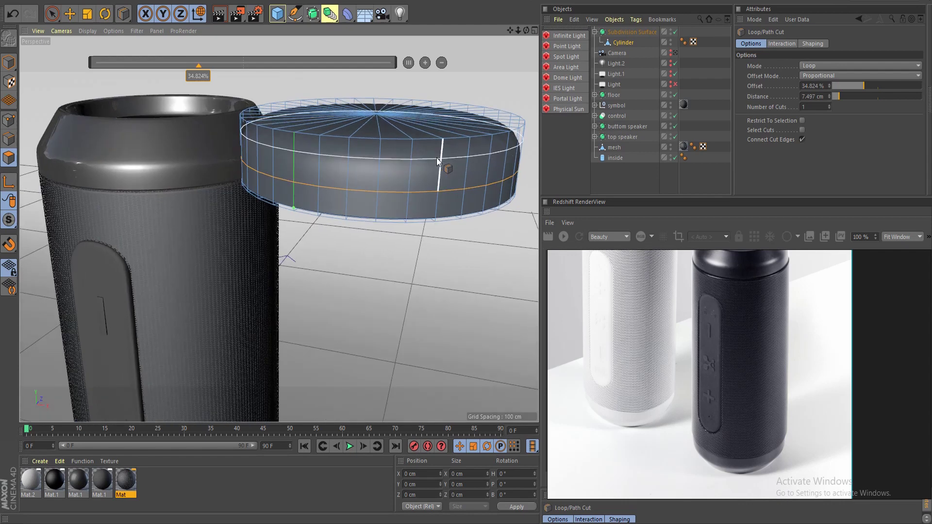
Loop-select the cylinder's upper rim edge and scale it inward to about 84.6 cm across.
{"action": "key", "text": "u"}
{"action": "key", "text": "l"}
{"action": "key", "text": "Return"}
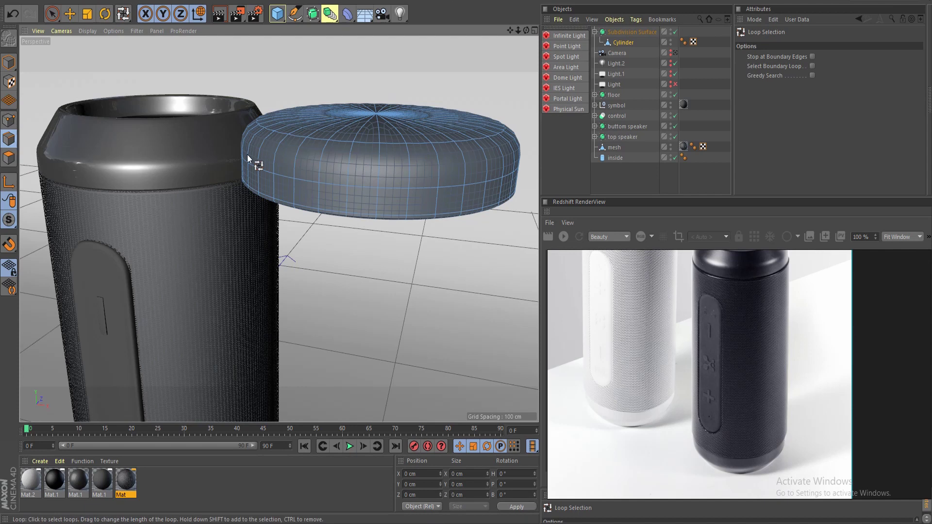
{"action": "left_click", "coordinate": [320, 138]}
{"action": "key", "text": "t"}
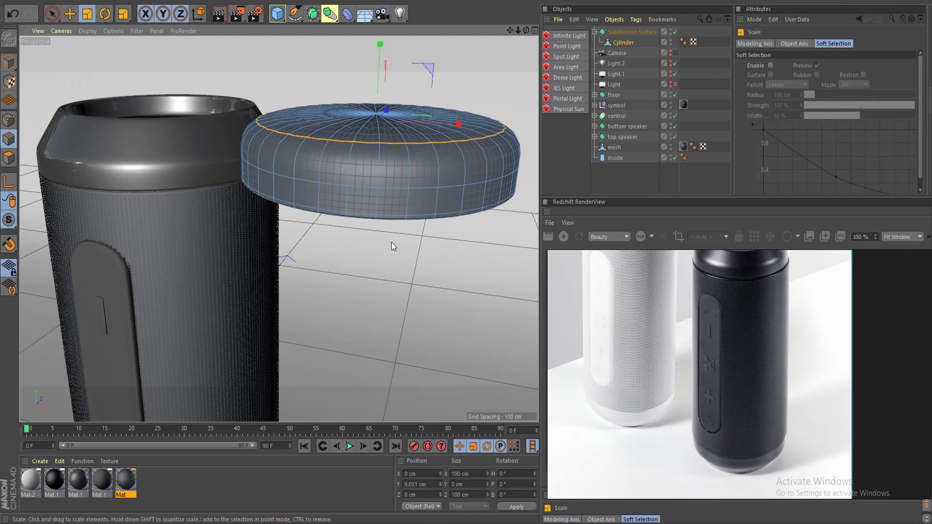
{"action": "left_click_drag", "start_coordinate": [472, 257], "coordinate": [376, 241]}
{"action": "scroll", "coordinate": [346, 181], "scroll_direction": "down", "scroll_amount": 2}
{"action": "middle_click_drag", "start_coordinate": [351, 173], "coordinate": [302, 237], "text": "alt"}
{"action": "scroll", "coordinate": [302, 237], "scroll_direction": "up", "scroll_amount": 2}
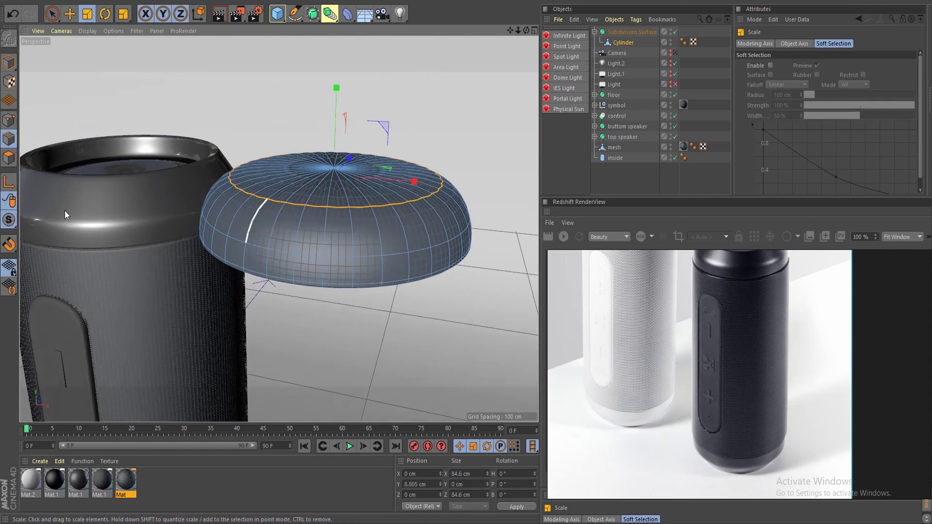
Turn off the Subdivision Surface to expose the cylinder's low-poly shape.
{"action": "left_click", "coordinate": [10, 158]}
{"action": "key", "text": "space"}
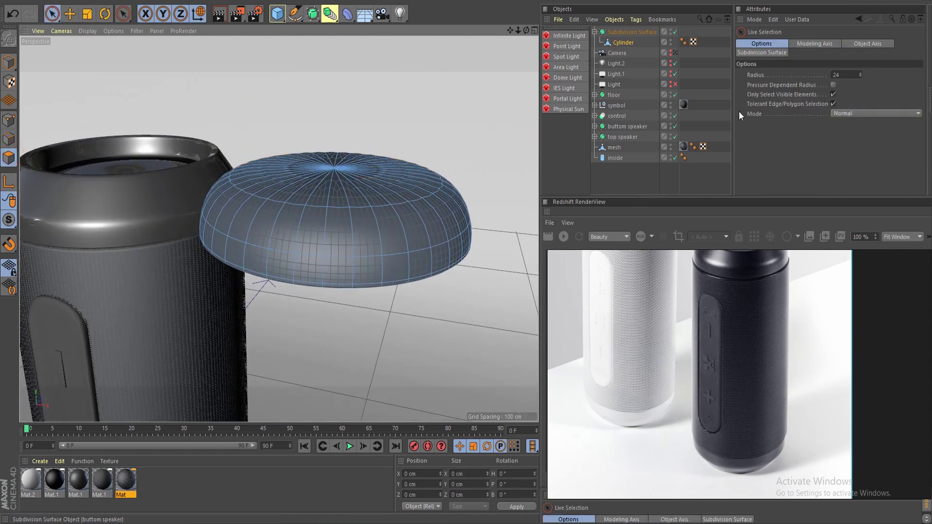
{"action": "left_click", "coordinate": [9, 62]}
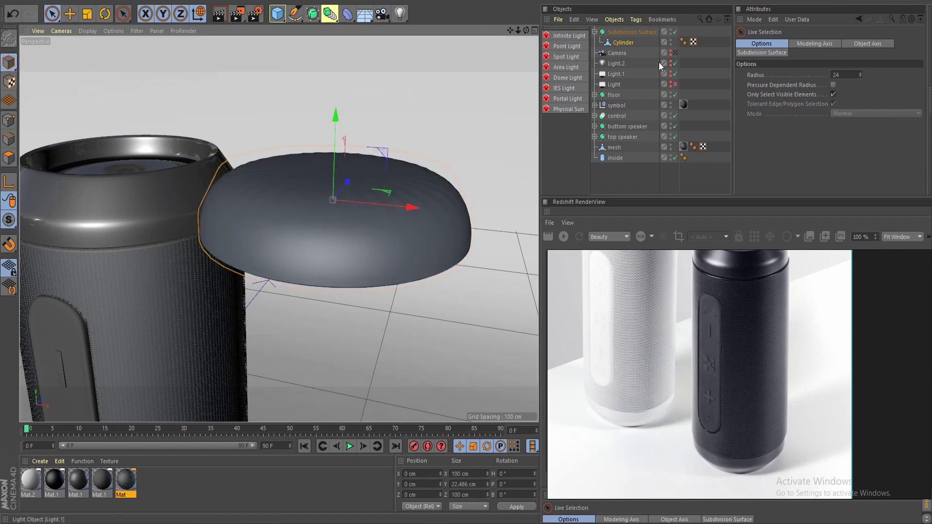
{"action": "left_click", "coordinate": [675, 32]}
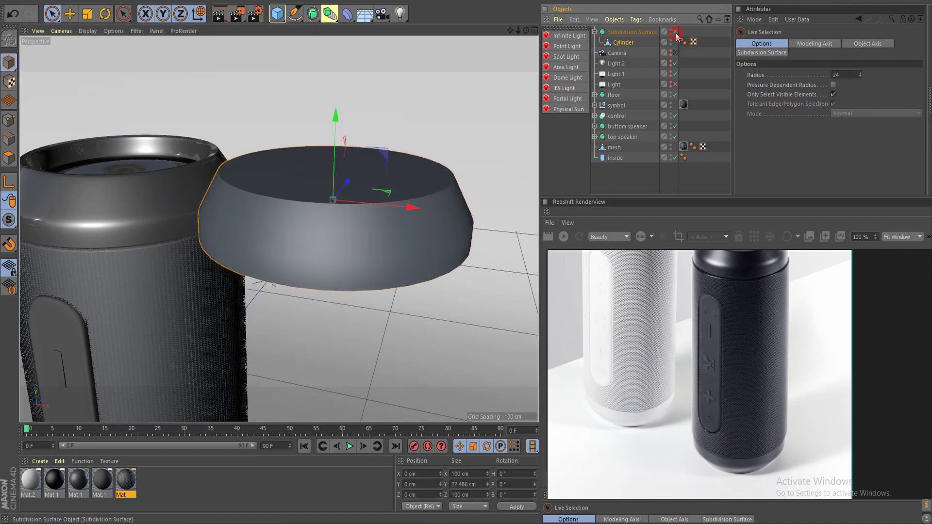
Select all polygons of the cylinder's upper cap and inset them by about 2.6 cm with Extrude Inner.
{"action": "left_click", "coordinate": [8, 157]}
{"action": "left_click_drag", "start_coordinate": [199, 249], "coordinate": [136, 269], "text": "alt"}
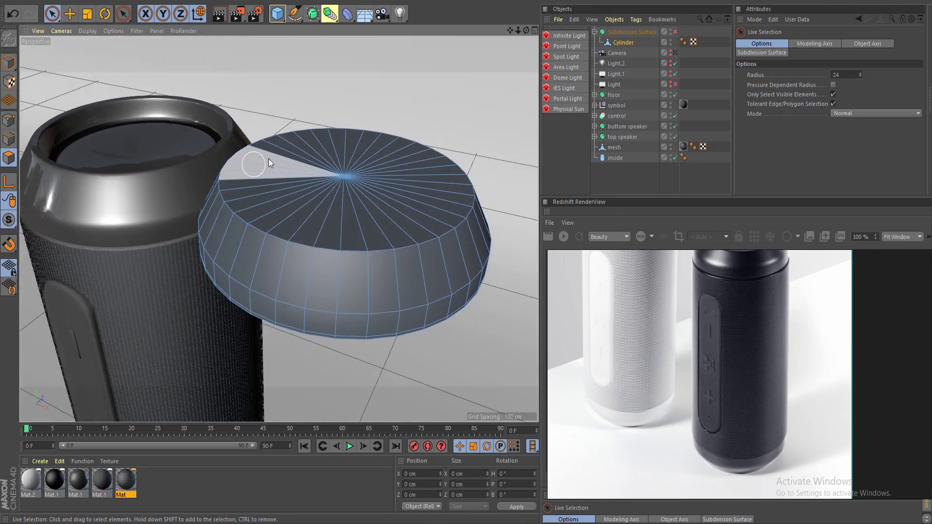
{"action": "mouse_move", "coordinate": [303, 167]}
{"action": "left_mouse_down"}
{"action": "mouse_move", "coordinate": [383, 194]}
{"action": "mouse_move", "coordinate": [310, 159]}
{"action": "left_mouse_up"}
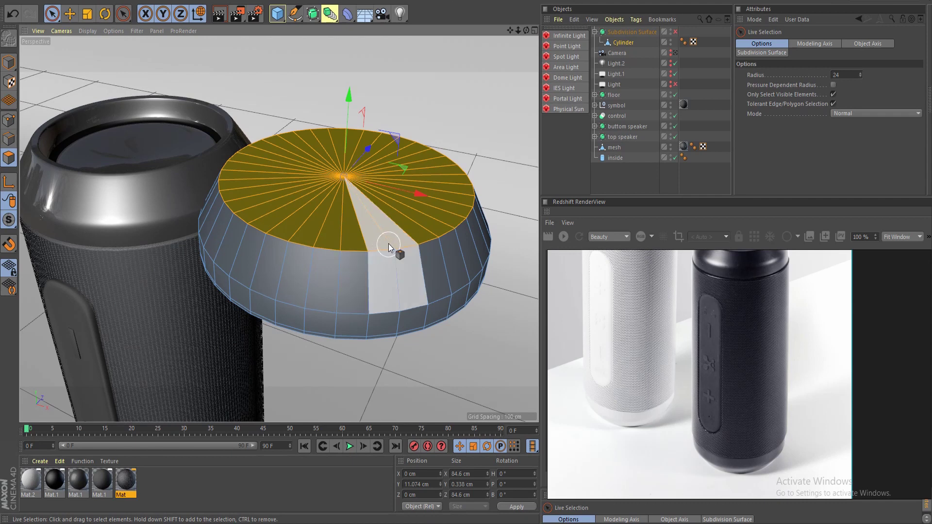
{"action": "key", "text": "i"}
{"action": "left_click_drag", "start_coordinate": [346, 213], "coordinate": [320, 213]}
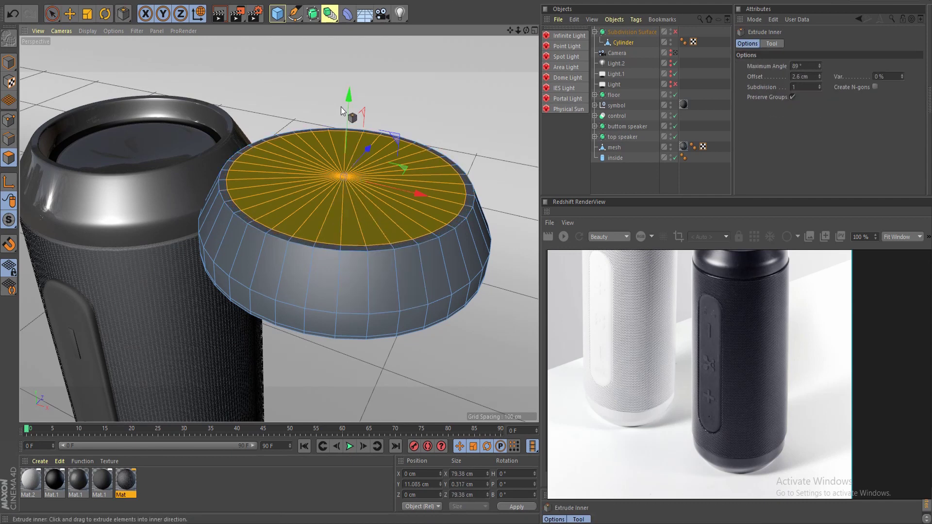
Sink the inset cap into the cylinder to a Y position of about 3.75 cm and inset its floor by about 26.8 cm.
{"action": "left_click_drag", "start_coordinate": [345, 106], "coordinate": [340, 130]}
{"action": "scroll", "coordinate": [284, 213], "scroll_direction": "up", "scroll_amount": 4}
{"action": "scroll", "coordinate": [284, 212], "scroll_direction": "up", "scroll_amount": 2}
{"action": "left_click_drag", "start_coordinate": [347, 213], "coordinate": [350, 237], "text": "alt"}
{"action": "left_click_drag", "start_coordinate": [448, 122], "coordinate": [450, 121]}
{"action": "left_click_drag", "start_coordinate": [406, 201], "coordinate": [491, 201]}
{"action": "scroll", "coordinate": [404, 200], "scroll_direction": "down", "scroll_amount": 10}
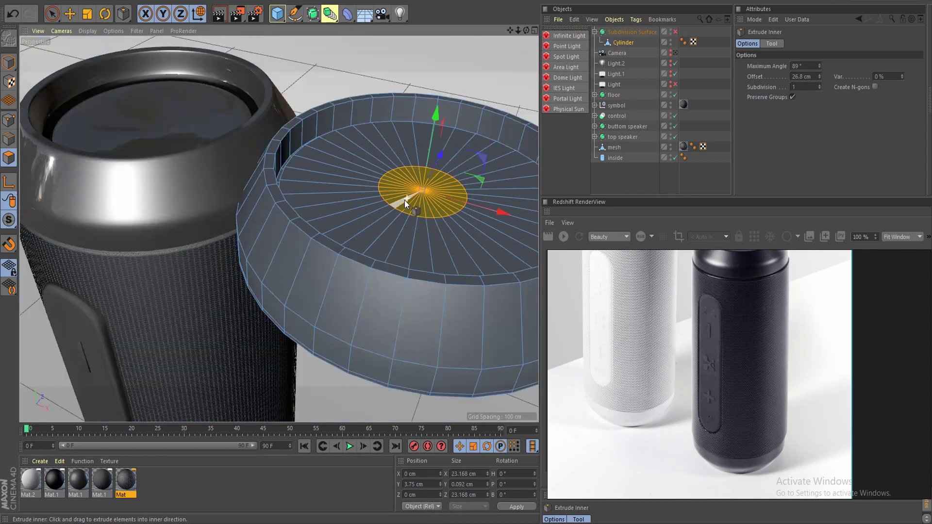
Select all polygons on the cylinder's underside and inset them by about 33.6 cm with Extrude Inner.
{"action": "scroll", "coordinate": [337, 285], "scroll_direction": "up", "scroll_amount": 6}
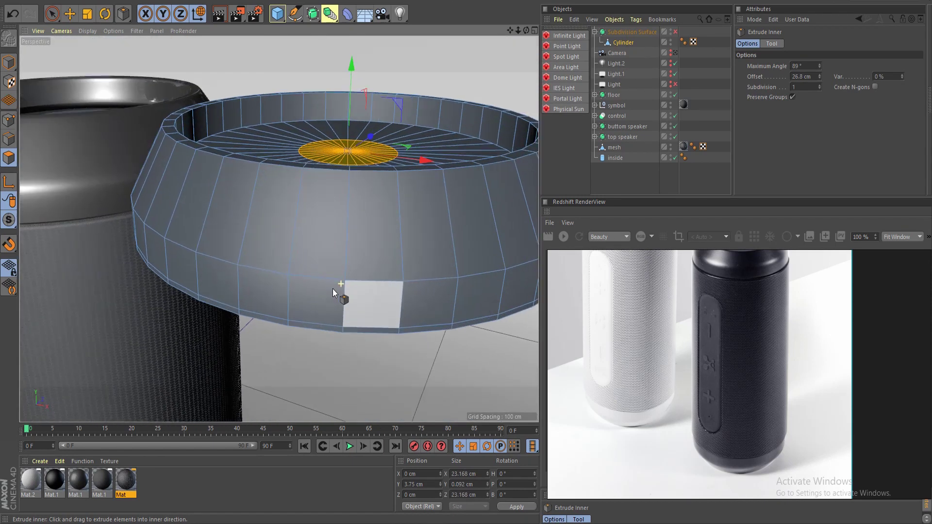
{"action": "left_click_drag", "start_coordinate": [333, 290], "coordinate": [361, 223], "text": "alt"}
{"action": "middle_click_drag", "start_coordinate": [344, 349], "coordinate": [380, 187], "text": "alt"}
{"action": "left_click_drag", "start_coordinate": [380, 188], "coordinate": [380, 164], "text": "alt"}
{"action": "key", "text": "space"}
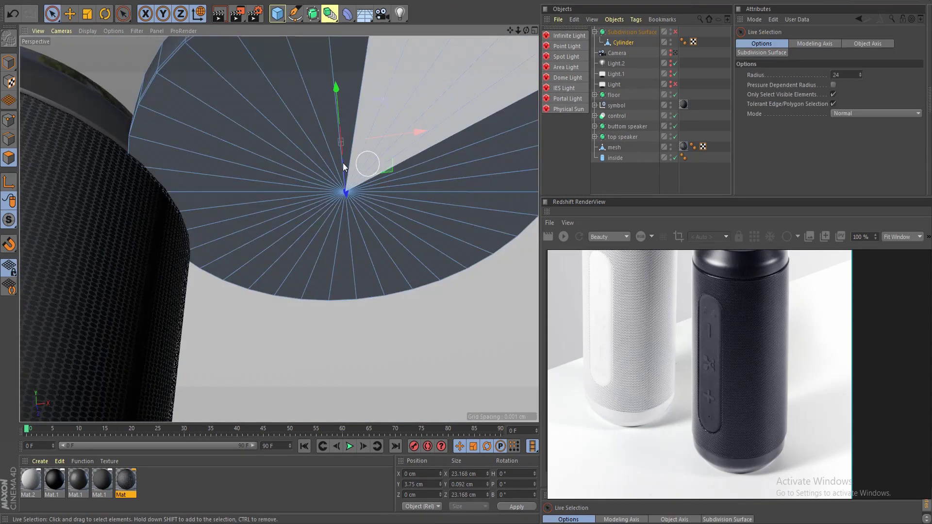
{"action": "mouse_move", "coordinate": [287, 148]}
{"action": "left_mouse_down"}
{"action": "mouse_move", "coordinate": [378, 181]}
{"action": "mouse_move", "coordinate": [322, 136]}
{"action": "left_mouse_up"}
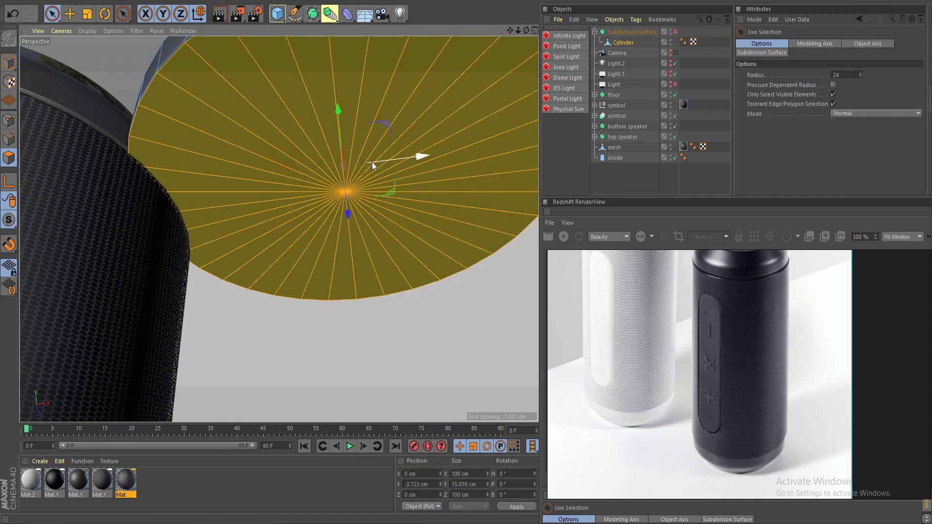
{"action": "key", "text": "i"}
{"action": "left_click_drag", "start_coordinate": [442, 142], "coordinate": [502, 144]}
{"action": "right_click_drag", "start_coordinate": [459, 169], "coordinate": [423, 174], "text": "alt"}
{"action": "scroll", "coordinate": [423, 174], "scroll_direction": "down", "scroll_amount": 10}
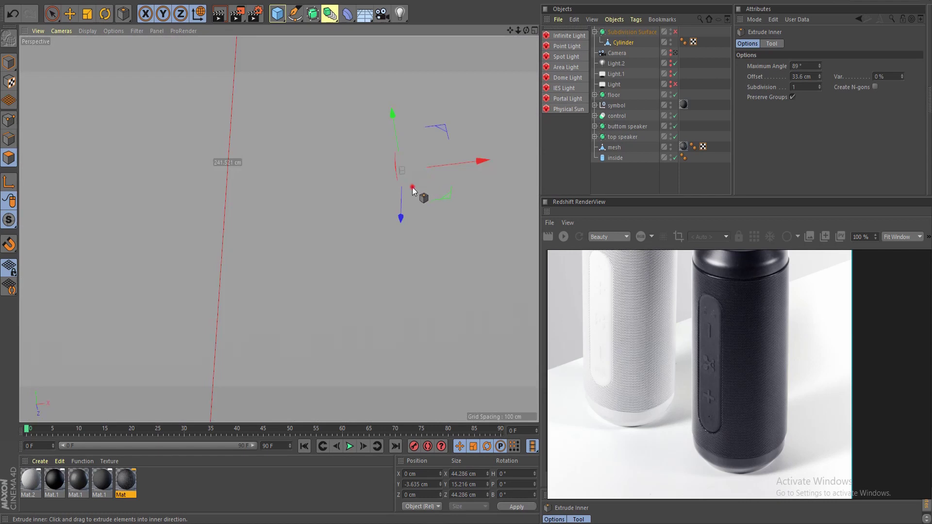
Turn the Subdivision Surface back on to smooth the modelled top part.
{"action": "middle_click_drag", "start_coordinate": [369, 204], "coordinate": [302, 294], "text": "alt"}
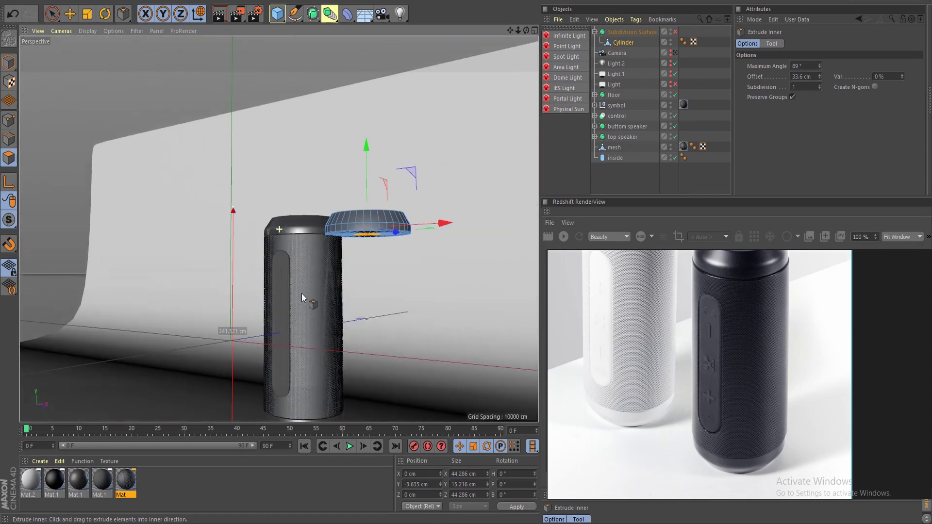
{"action": "scroll", "coordinate": [365, 234], "scroll_direction": "up", "scroll_amount": 10}
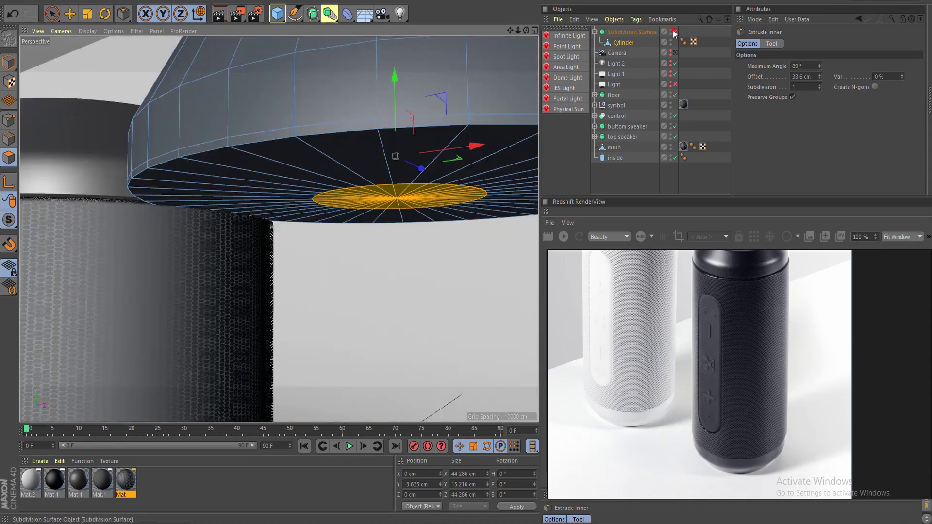
{"action": "left_click", "coordinate": [675, 32]}
{"action": "scroll", "coordinate": [394, 156], "scroll_direction": "down", "scroll_amount": 3}
{"action": "left_click_drag", "start_coordinate": [389, 170], "coordinate": [384, 192], "text": "alt"}
{"action": "middle_click_drag", "start_coordinate": [383, 192], "coordinate": [342, 225], "text": "alt"}
{"action": "left_click_drag", "start_coordinate": [342, 225], "coordinate": [345, 234], "text": "alt"}
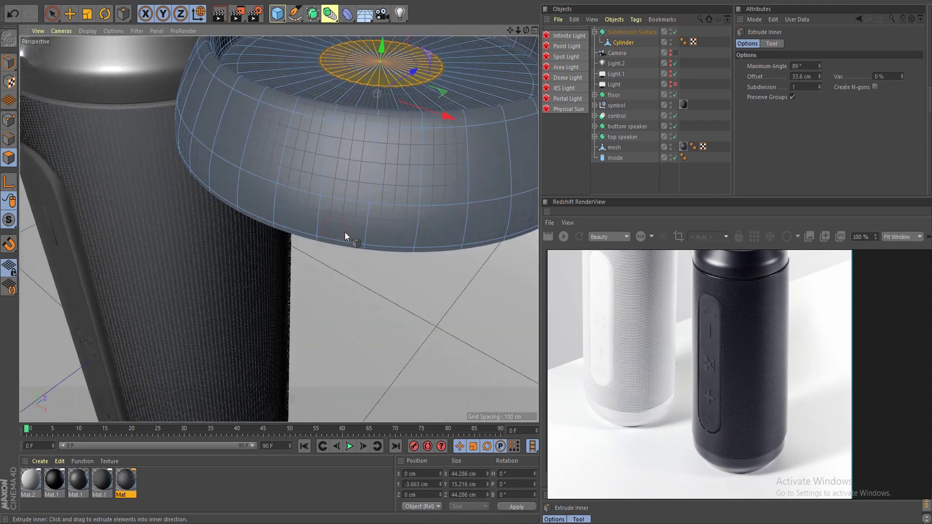
Examine the smoothed top part as a whole object and compare the finished speaker's top rim with the reference photo.
{"action": "scroll", "coordinate": [335, 214], "scroll_direction": "down", "scroll_amount": 7}
{"action": "left_click_drag", "start_coordinate": [318, 174], "coordinate": [317, 198], "text": "alt"}
{"action": "scroll", "coordinate": [317, 198], "scroll_direction": "up", "scroll_amount": 3}
{"action": "left_click", "coordinate": [3, 55]}
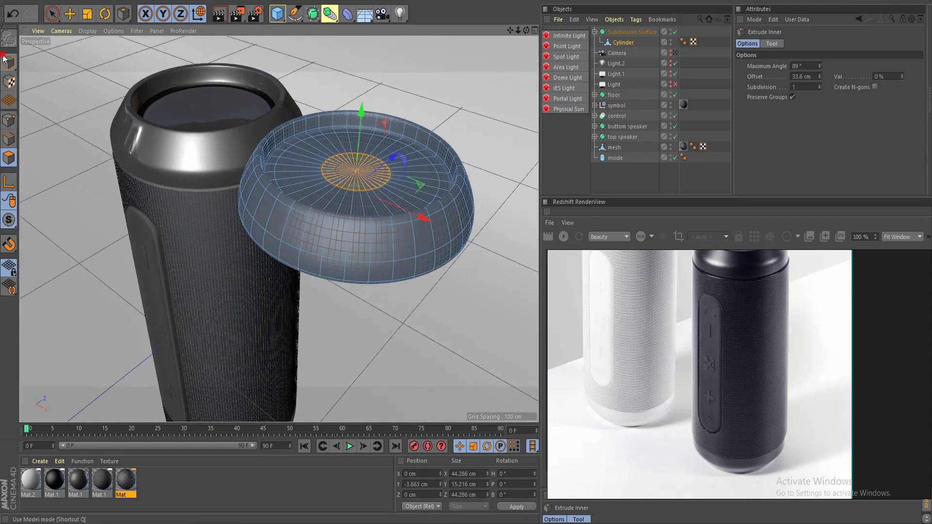
{"action": "left_click", "coordinate": [9, 62]}
{"action": "left_click", "coordinate": [52, 14]}
{"action": "scroll", "coordinate": [326, 205], "scroll_direction": "up", "scroll_amount": 5}
{"action": "left_click_drag", "start_coordinate": [322, 210], "coordinate": [266, 196], "text": "alt"}
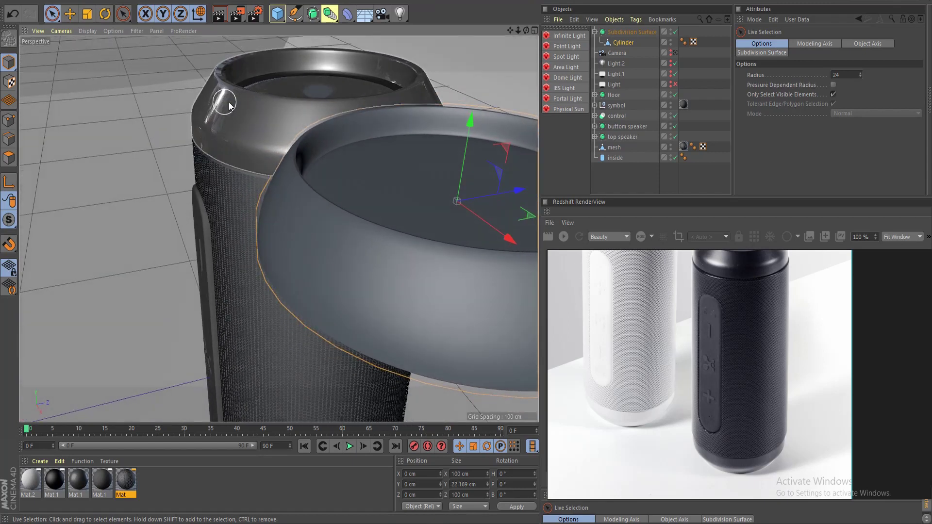
{"action": "left_click_drag", "start_coordinate": [231, 85], "coordinate": [250, 121], "text": "alt"}
{"action": "scroll", "coordinate": [278, 140], "scroll_direction": "up", "scroll_amount": 5}
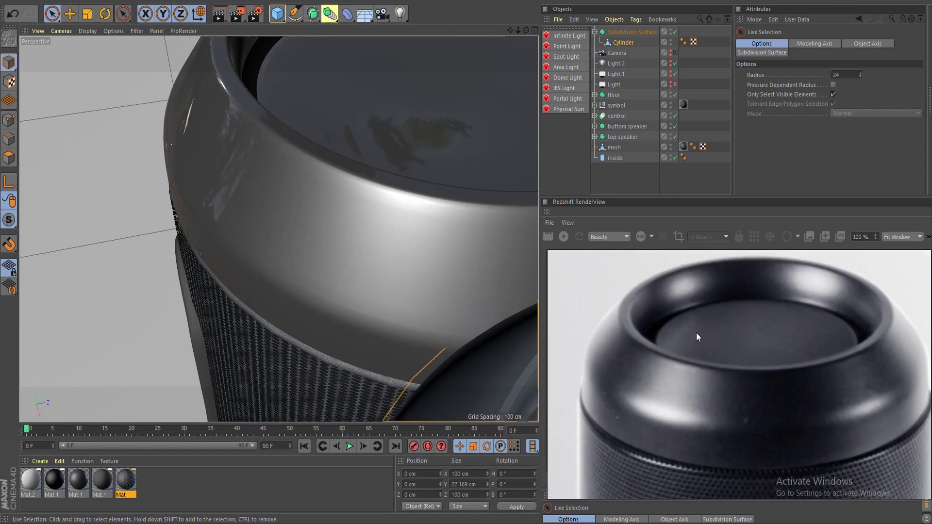
{"action": "scroll", "coordinate": [693, 382], "scroll_direction": "down", "scroll_amount": 6}
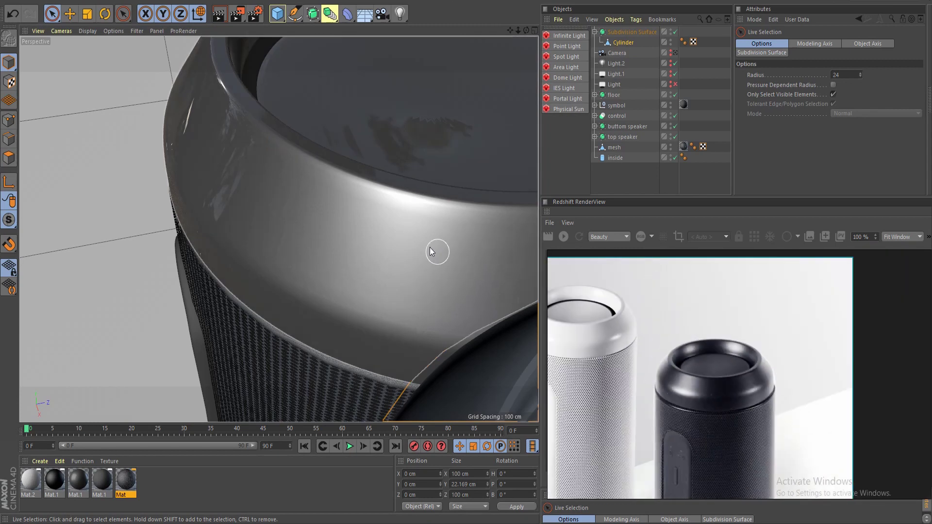
Cut an edge loop on the cylinder's top rim face near its outer edge, with the offset at 90%.
{"action": "scroll", "coordinate": [435, 252], "scroll_direction": "down", "scroll_amount": 5}
{"action": "left_click_drag", "start_coordinate": [406, 229], "coordinate": [450, 230], "text": "alt"}
{"action": "middle_click_drag", "start_coordinate": [445, 221], "coordinate": [325, 185], "text": "alt"}
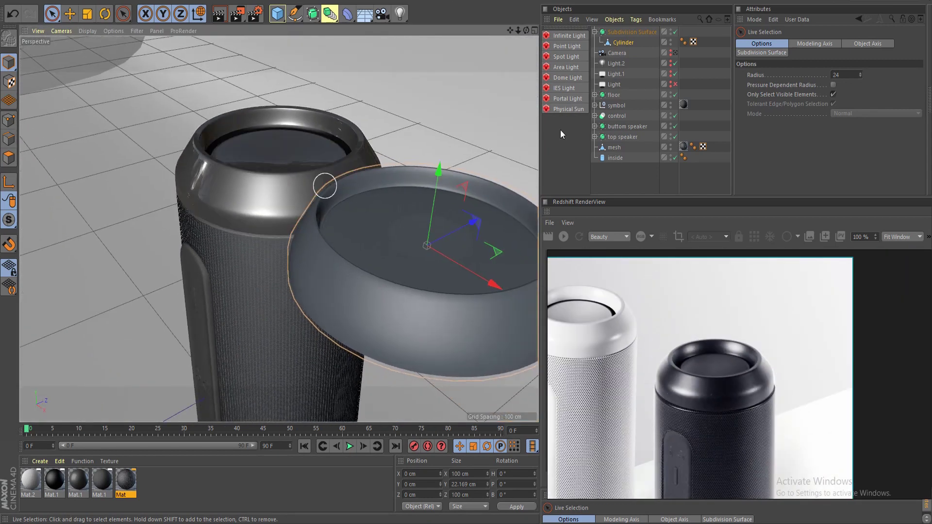
{"action": "left_click", "coordinate": [626, 44]}
{"action": "left_click", "coordinate": [7, 156]}
{"action": "scroll", "coordinate": [257, 210], "scroll_direction": "up", "scroll_amount": 5}
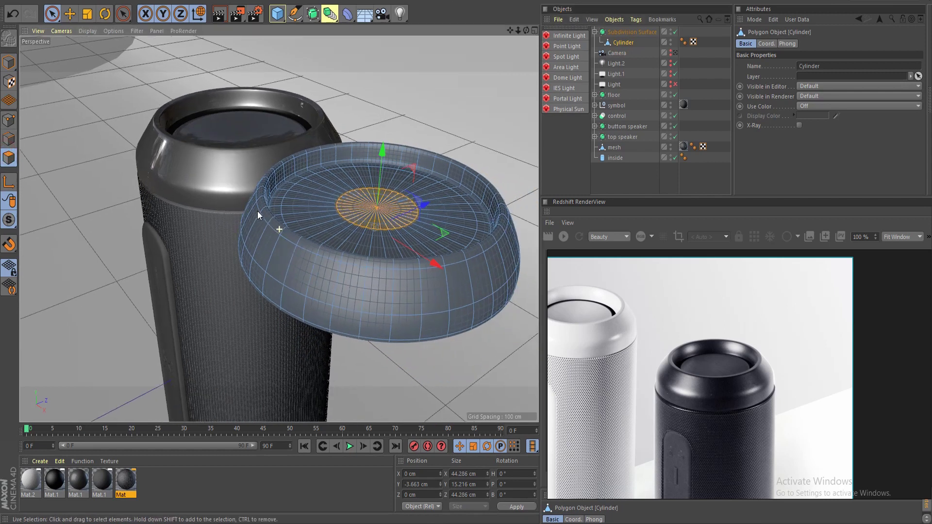
{"action": "key", "text": "k"}
{"action": "key", "text": "l"}
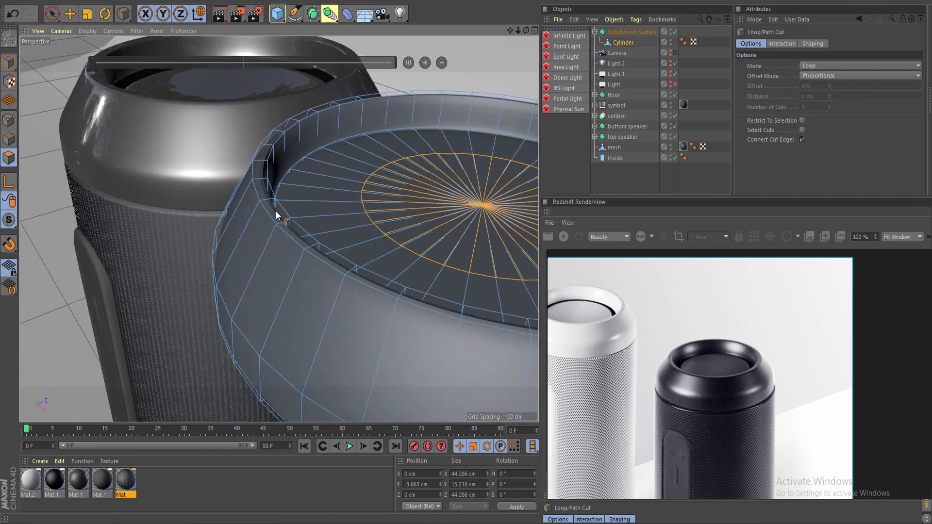
{"action": "left_click", "coordinate": [282, 226]}
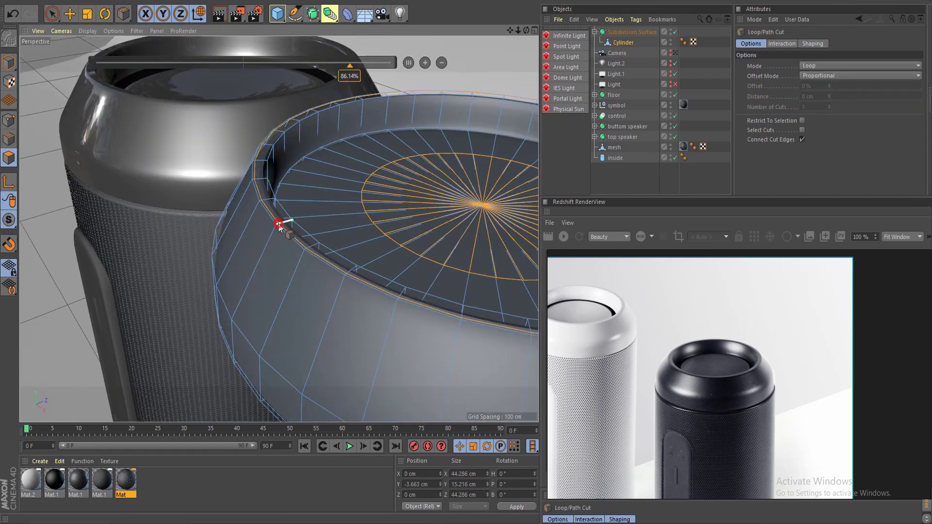
{"action": "left_click", "coordinate": [358, 75]}
{"action": "type", "text": "90"}
{"action": "key", "text": "Return"}
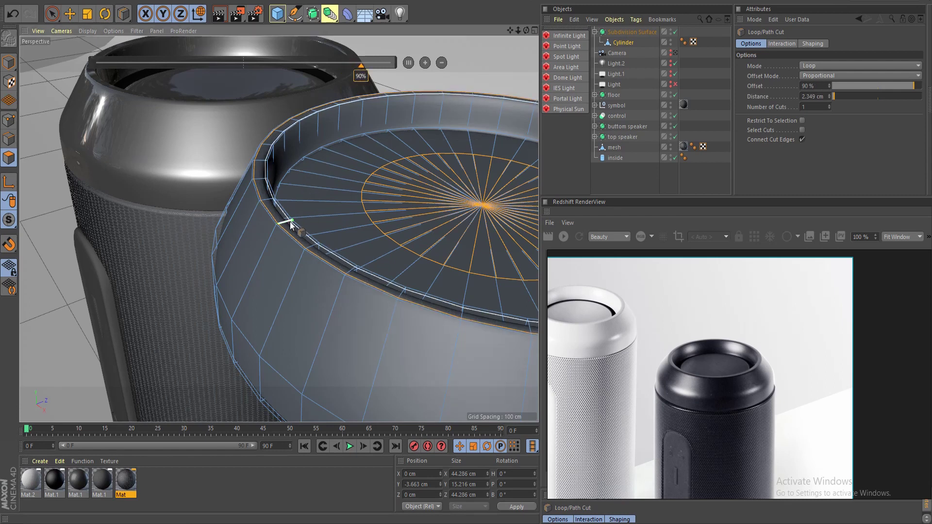
Cut a second edge loop near the rim's inner edge at 90% and return to whole-object editing.
{"action": "left_click", "coordinate": [290, 221]}
{"action": "double_click", "coordinate": [339, 76]}
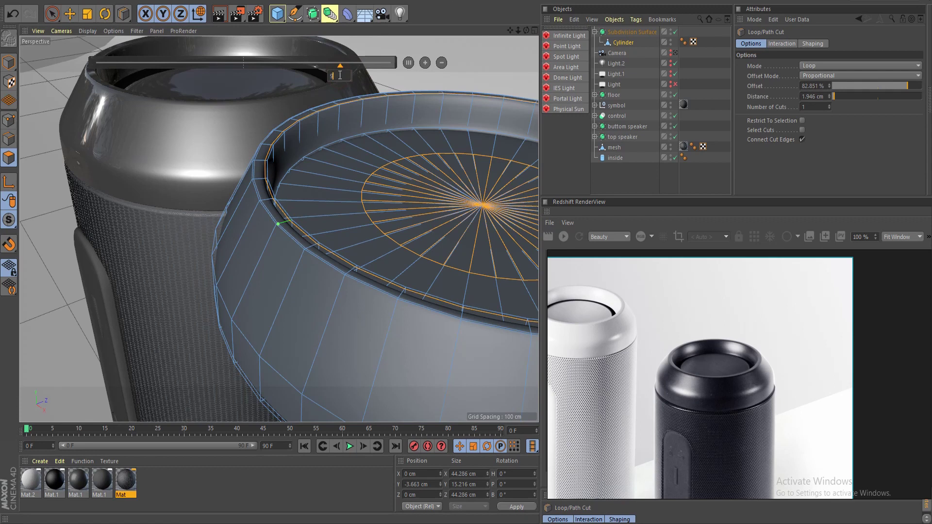
{"action": "key", "text": "Return"}
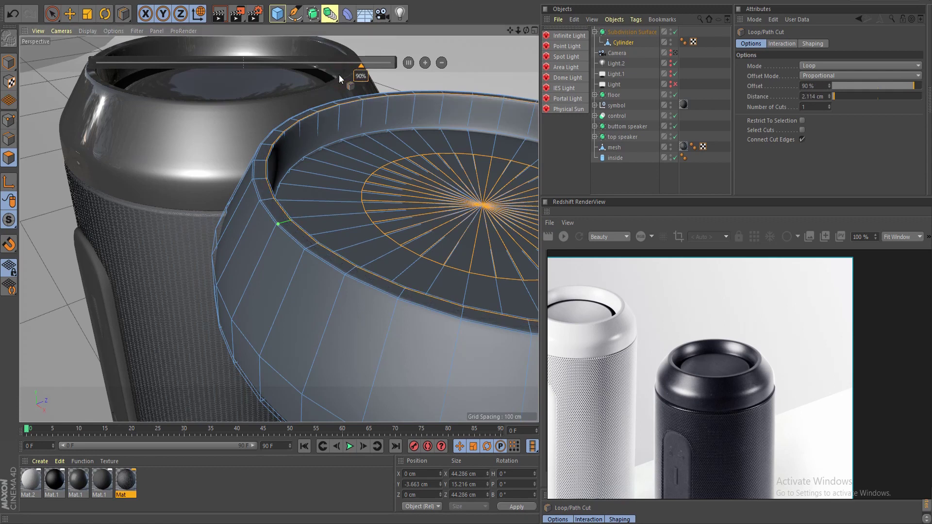
{"action": "left_click", "coordinate": [9, 62]}
{"action": "left_click", "coordinate": [52, 13]}
Delete the modelled Cylinder of the demonstration top part beside the speaker.
{"action": "scroll", "coordinate": [267, 180], "scroll_direction": "down", "scroll_amount": 6}
{"action": "left_click_drag", "start_coordinate": [333, 253], "coordinate": [354, 232], "text": "alt"}
{"action": "scroll", "coordinate": [333, 253], "scroll_direction": "up", "scroll_amount": 5}
{"action": "scroll", "coordinate": [333, 254], "scroll_direction": "down", "scroll_amount": 6}
{"action": "middle_click_drag", "start_coordinate": [302, 250], "coordinate": [328, 212], "text": "alt"}
{"action": "scroll", "coordinate": [329, 213], "scroll_direction": "up", "scroll_amount": 4}
{"action": "scroll", "coordinate": [342, 209], "scroll_direction": "down", "scroll_amount": 4}
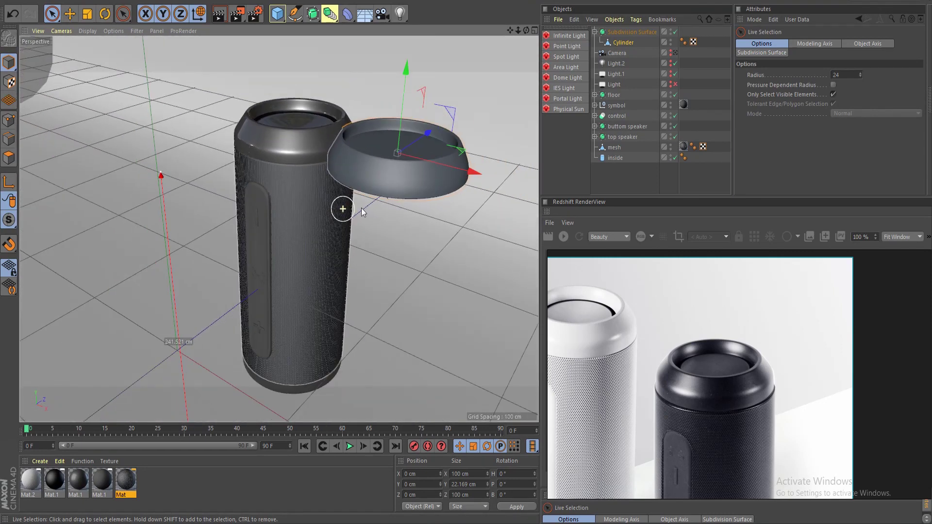
{"action": "left_click", "coordinate": [628, 42]}
{"action": "key", "text": "Delete"}
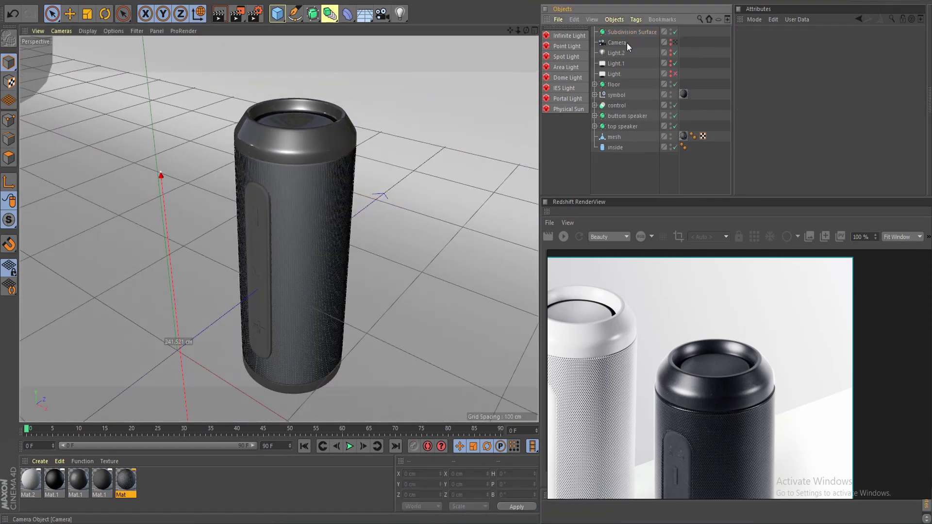
Add a cylinder, flatten it to a height of about 13.6 cm, and place it at about X 197.7, Y -55.4 cm.
{"action": "middle_click_drag", "start_coordinate": [316, 286], "coordinate": [328, 228], "text": "alt"}
{"action": "scroll", "coordinate": [329, 262], "scroll_direction": "up", "scroll_amount": 3}
{"action": "left_click_drag", "start_coordinate": [331, 275], "coordinate": [384, 194], "text": "alt"}
{"action": "scroll", "coordinate": [346, 272], "scroll_direction": "up", "scroll_amount": 3}
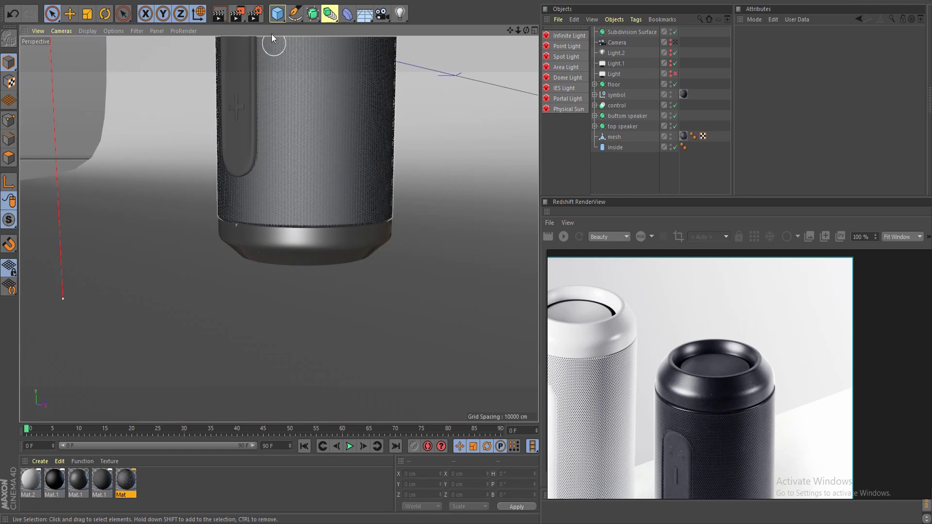
{"action": "left_click_drag", "start_coordinate": [277, 13], "coordinate": [456, 29]}
{"action": "scroll", "coordinate": [216, 192], "scroll_direction": "down", "scroll_amount": 5}
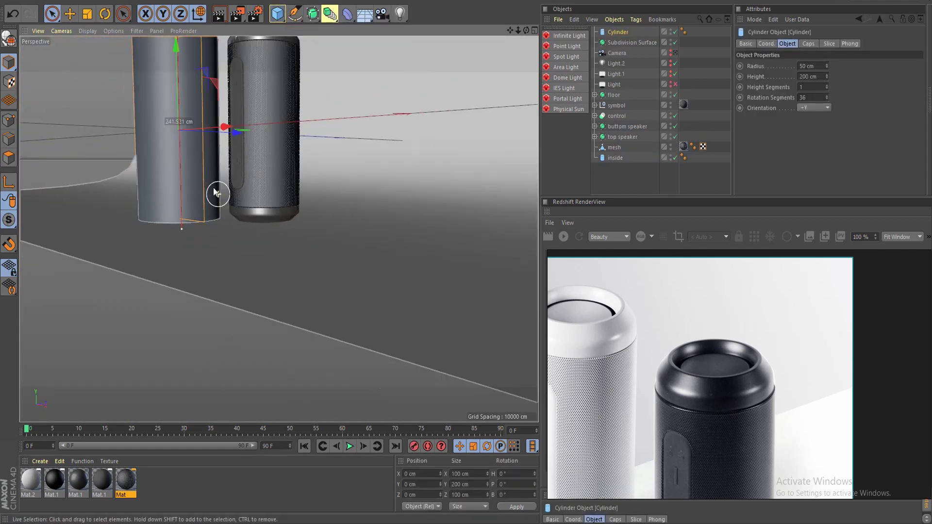
{"action": "scroll", "coordinate": [216, 193], "scroll_direction": "down", "scroll_amount": 4}
{"action": "left_click_drag", "start_coordinate": [240, 175], "coordinate": [230, 233]}
{"action": "left_click_drag", "start_coordinate": [299, 249], "coordinate": [401, 296]}
{"action": "left_click_drag", "start_coordinate": [324, 227], "coordinate": [316, 298]}
{"action": "scroll", "coordinate": [316, 301], "scroll_direction": "up", "scroll_amount": 10}
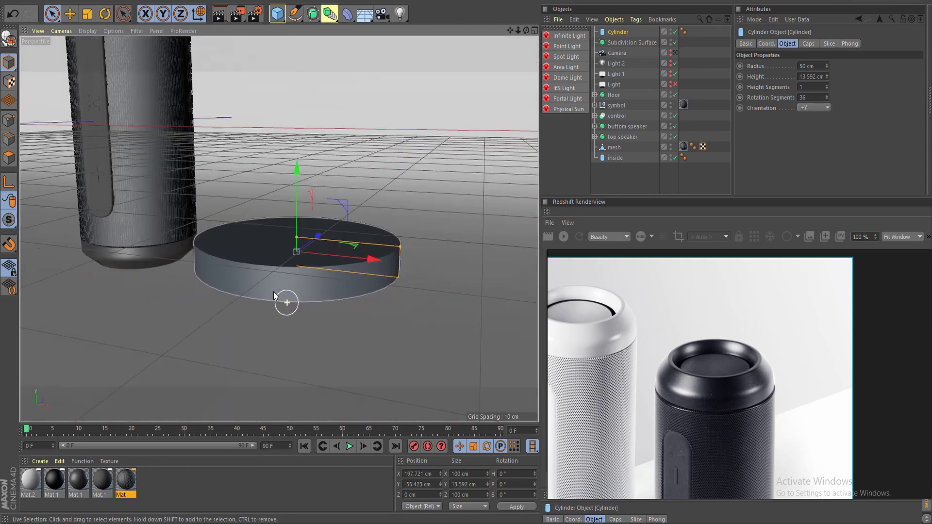
Examine the finished speaker's bottom part and compare it with the speaker's base in the reference photo.
{"action": "scroll", "coordinate": [274, 293], "scroll_direction": "down", "scroll_amount": 5}
{"action": "scroll", "coordinate": [251, 265], "scroll_direction": "up", "scroll_amount": 5}
{"action": "left_click_drag", "start_coordinate": [279, 278], "coordinate": [240, 261], "text": "alt"}
{"action": "left_click", "coordinate": [242, 262]}
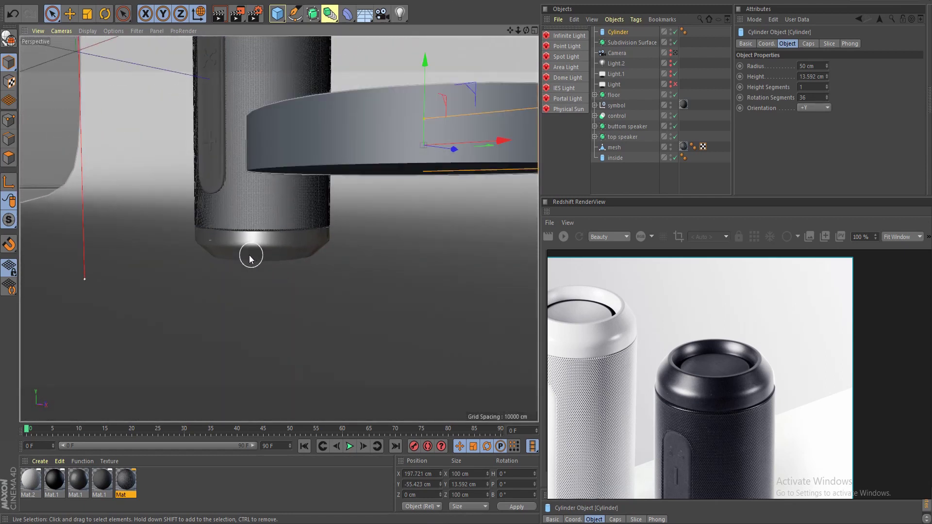
{"action": "scroll", "coordinate": [242, 266], "scroll_direction": "up", "scroll_amount": 4}
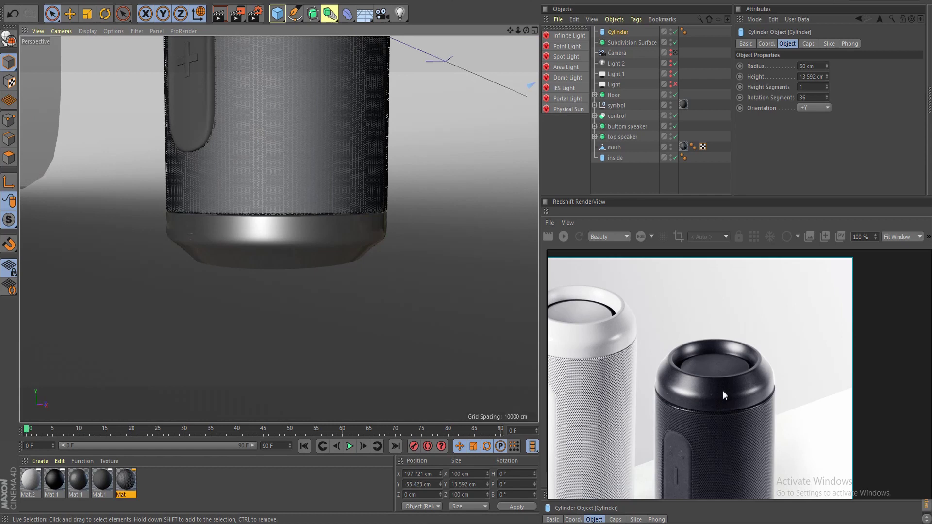
{"action": "middle_click_drag", "start_coordinate": [723, 391], "coordinate": [694, 160]}
{"action": "scroll", "coordinate": [249, 211], "scroll_direction": "down", "scroll_amount": 5}
{"action": "scroll", "coordinate": [258, 229], "scroll_direction": "down", "scroll_amount": 3}
{"action": "scroll", "coordinate": [249, 233], "scroll_direction": "up", "scroll_amount": 5}
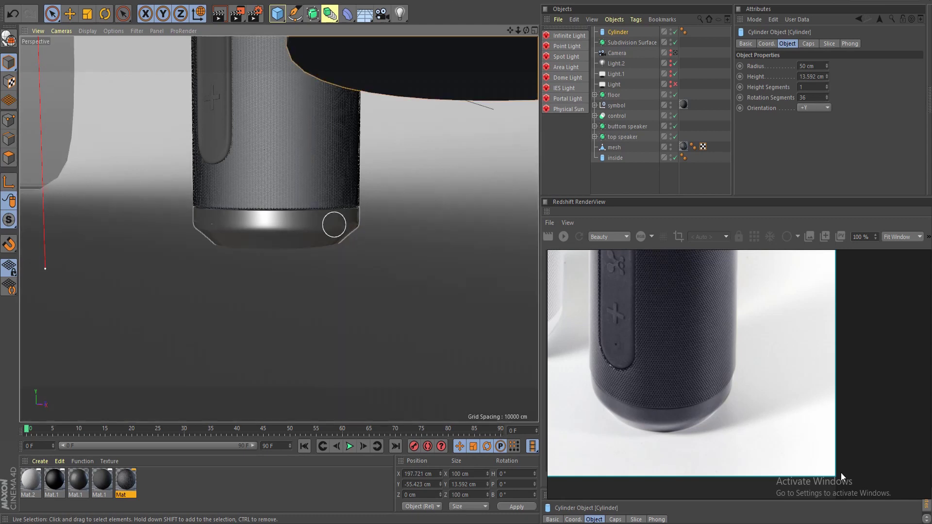
{"action": "scroll", "coordinate": [272, 233], "scroll_direction": "down", "scroll_amount": 5}
Delete the flattened cylinder.
{"action": "left_click", "coordinate": [625, 34]}
{"action": "key", "text": "Delete"}
{"action": "scroll", "coordinate": [296, 112], "scroll_direction": "down", "scroll_amount": 3}
{"action": "scroll", "coordinate": [254, 141], "scroll_direction": "up", "scroll_amount": 8}
{"action": "left_click_drag", "start_coordinate": [314, 162], "coordinate": [309, 186], "text": "alt"}
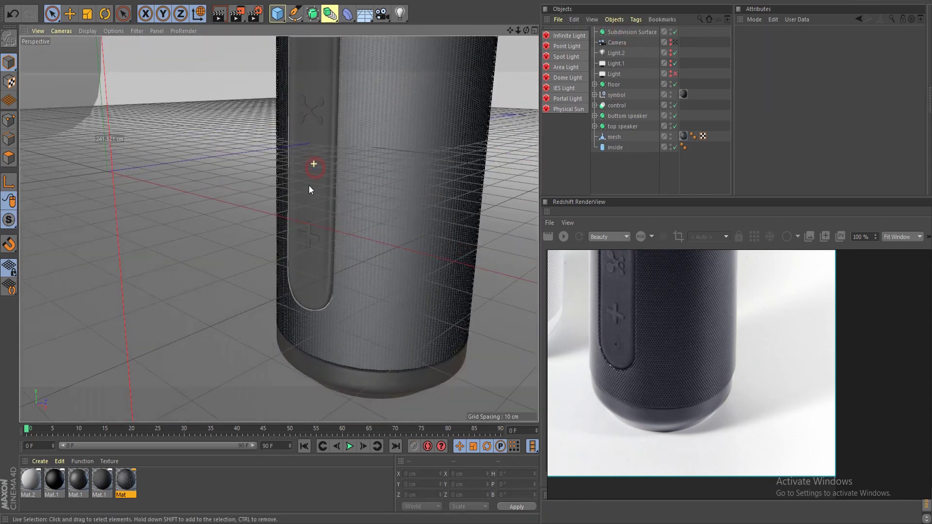
{"action": "middle_click_drag", "start_coordinate": [313, 170], "coordinate": [280, 236], "text": "alt"}
{"action": "scroll", "coordinate": [280, 226], "scroll_direction": "down", "scroll_amount": 4}
{"action": "scroll", "coordinate": [280, 225], "scroll_direction": "down", "scroll_amount": 3}
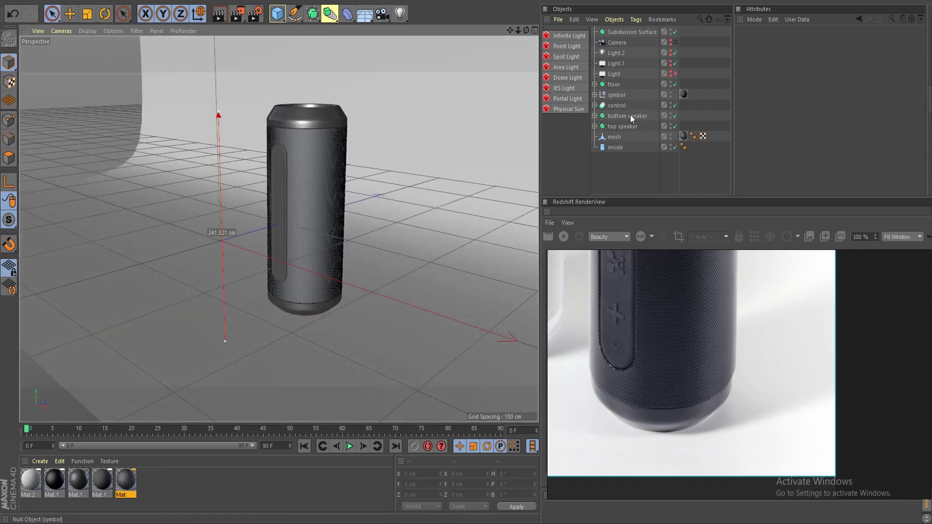
Duplicate the inside cylinder and place the copy beside the speaker at about X 137.9 cm.
{"action": "left_click", "coordinate": [616, 148]}
{"action": "left_click_drag", "start_coordinate": [362, 222], "coordinate": [456, 290]}
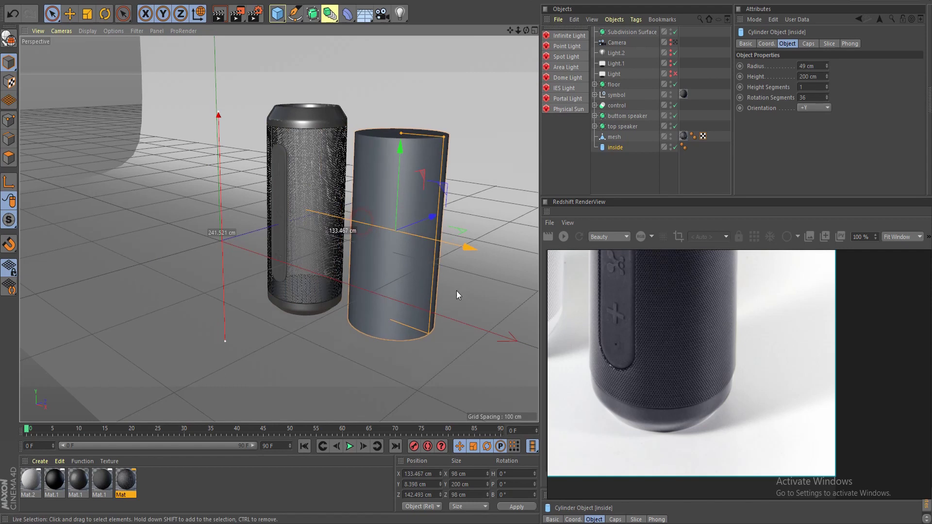
{"action": "key", "text": "ctrl+z"}
{"action": "left_click_drag", "start_coordinate": [365, 222], "coordinate": [464, 273], "text": "ctrl"}
{"action": "scroll", "coordinate": [436, 272], "scroll_direction": "up", "scroll_amount": 3}
{"action": "scroll", "coordinate": [411, 271], "scroll_direction": "down", "scroll_amount": 5}
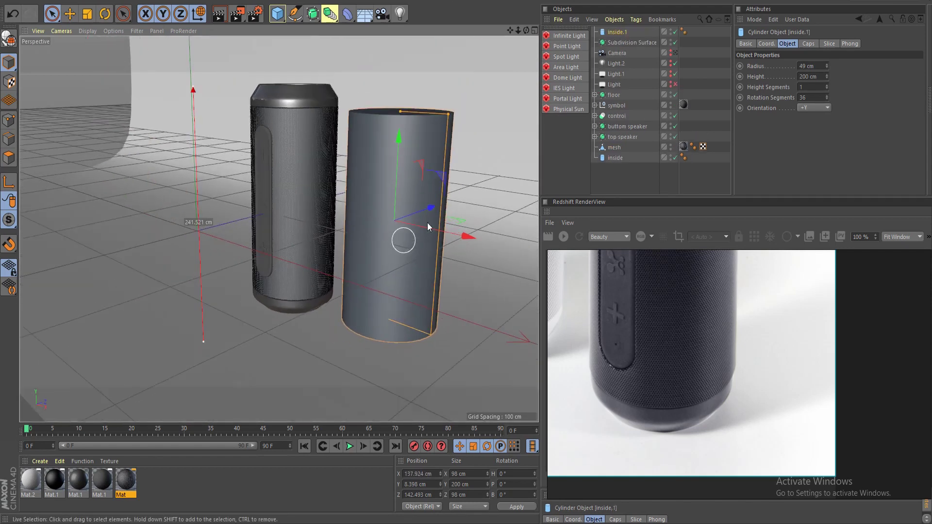
Make the copied cylinder editable, switch to polygon editing, and show it in the Front view.
{"action": "key", "text": "c"}
{"action": "left_click", "coordinate": [8, 158]}
{"action": "scroll", "coordinate": [394, 198], "scroll_direction": "up", "scroll_amount": 2}
{"action": "scroll", "coordinate": [392, 200], "scroll_direction": "down", "scroll_amount": 4}
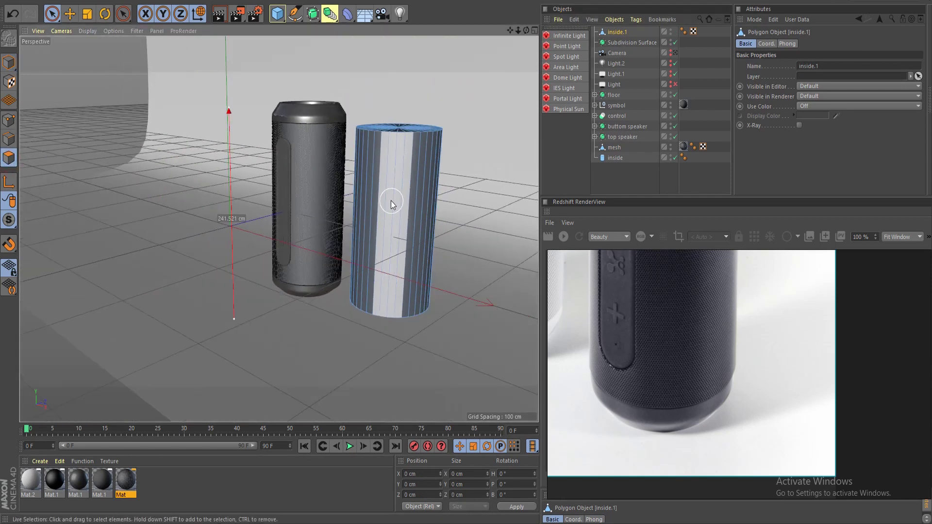
{"action": "middle_click", "coordinate": [392, 201]}
{"action": "middle_click", "coordinate": [409, 324]}
{"action": "scroll", "coordinate": [409, 323], "scroll_direction": "up", "scroll_amount": 5}
{"action": "middle_click_drag", "start_coordinate": [336, 303], "coordinate": [333, 321], "text": "alt"}
{"action": "left_click", "coordinate": [365, 248]}
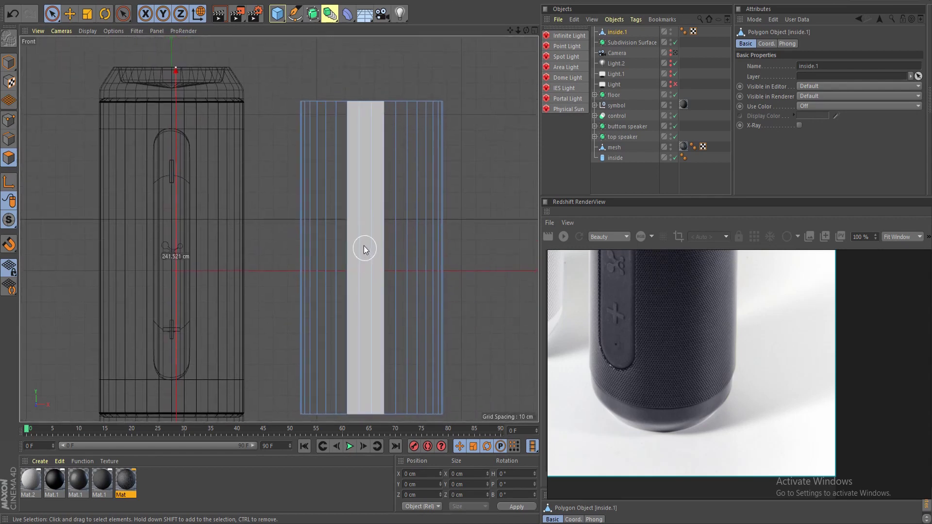
{"action": "left_click", "coordinate": [378, 245]}
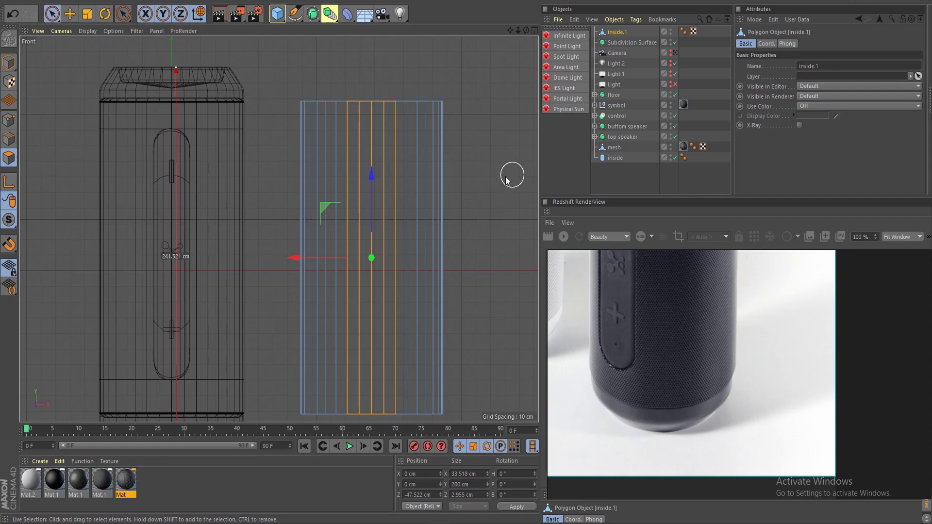
{"action": "left_click", "coordinate": [477, 221]}
Cut two horizontal edge loops around the copied cylinder about 148 cm apart, near its top and bottom ends.
{"action": "key", "text": "m"}
{"action": "key", "text": "l"}
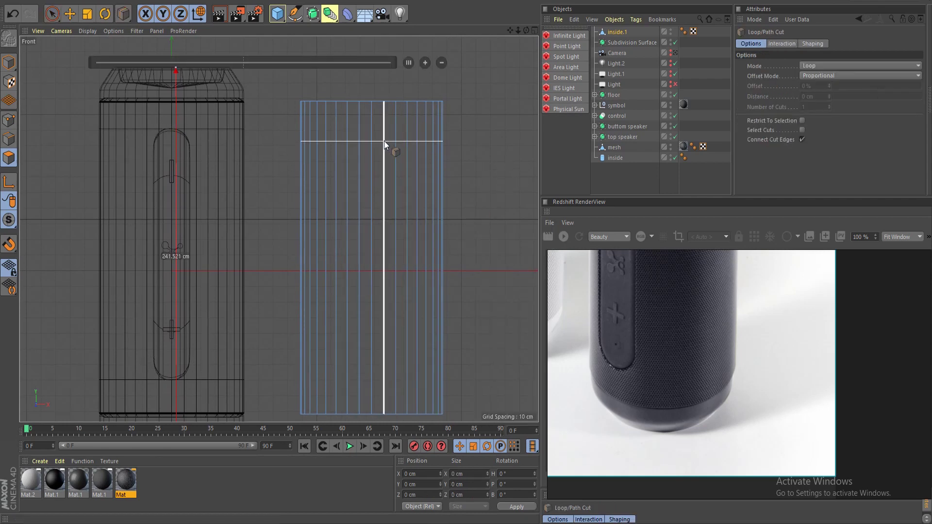
{"action": "left_click", "coordinate": [380, 140]}
{"action": "left_click", "coordinate": [379, 141]}
{"action": "left_click", "coordinate": [378, 371]}
{"action": "key", "text": "space"}
Select the four central front polygons between the two loops, invert the selection, and delete the rest of the copied cylinder.
{"action": "left_click_drag", "start_coordinate": [377, 220], "coordinate": [356, 218]}
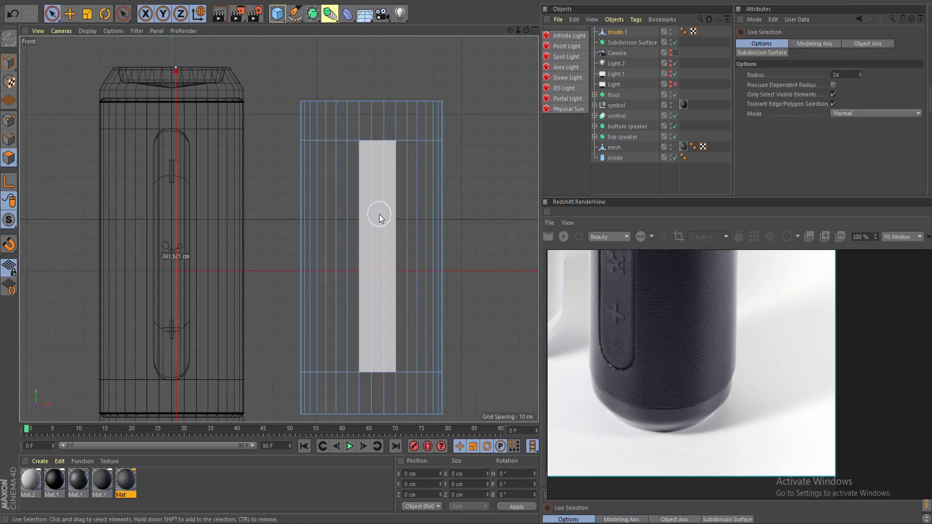
{"action": "left_click", "coordinate": [376, 217]}
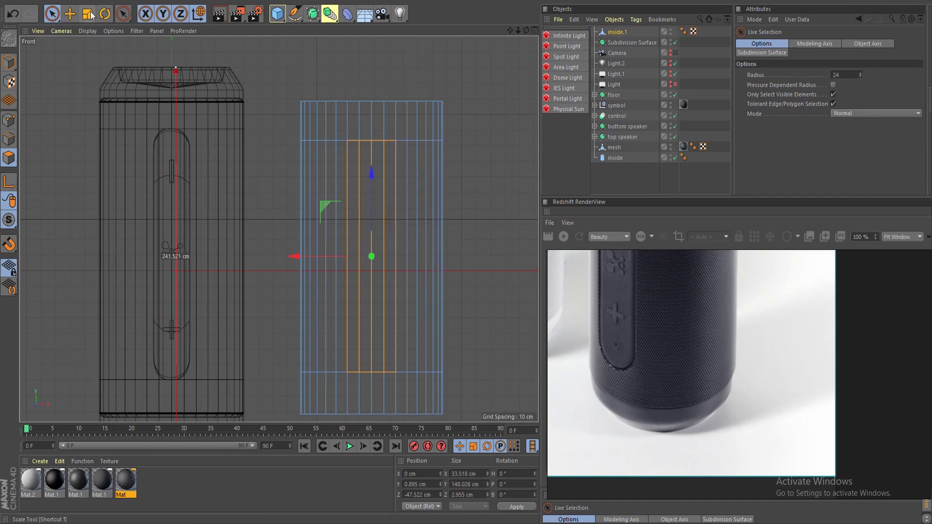
{"action": "left_click", "coordinate": [68, 2]}
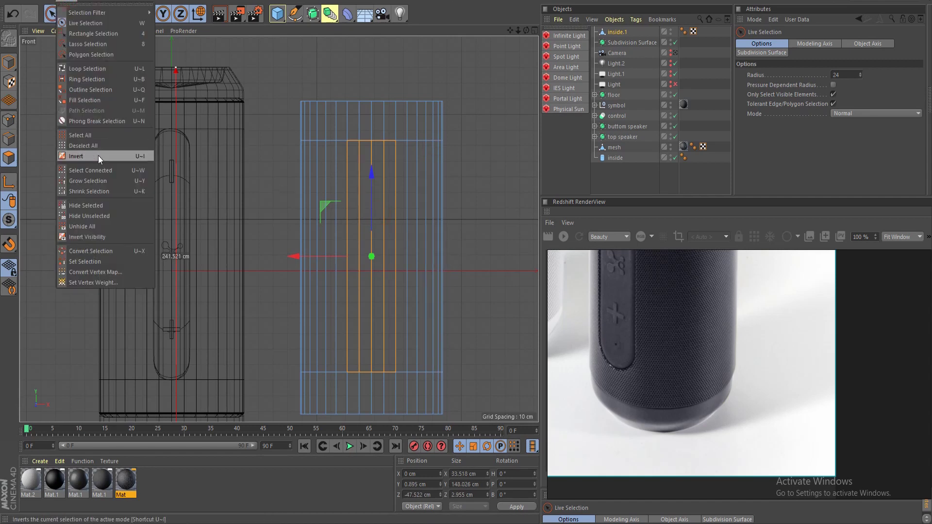
{"action": "left_click", "coordinate": [132, 155]}
{"action": "middle_click", "coordinate": [343, 230]}
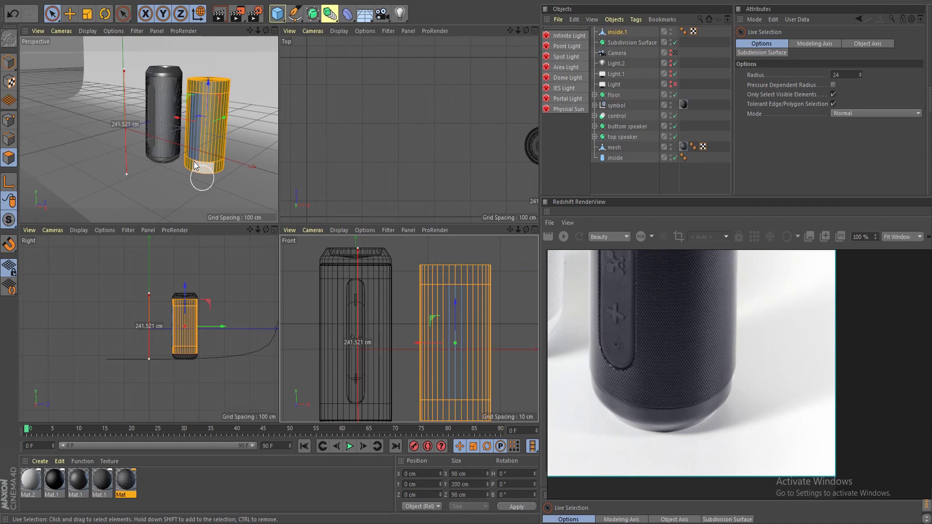
{"action": "middle_click", "coordinate": [186, 104]}
{"action": "key", "text": "Delete"}
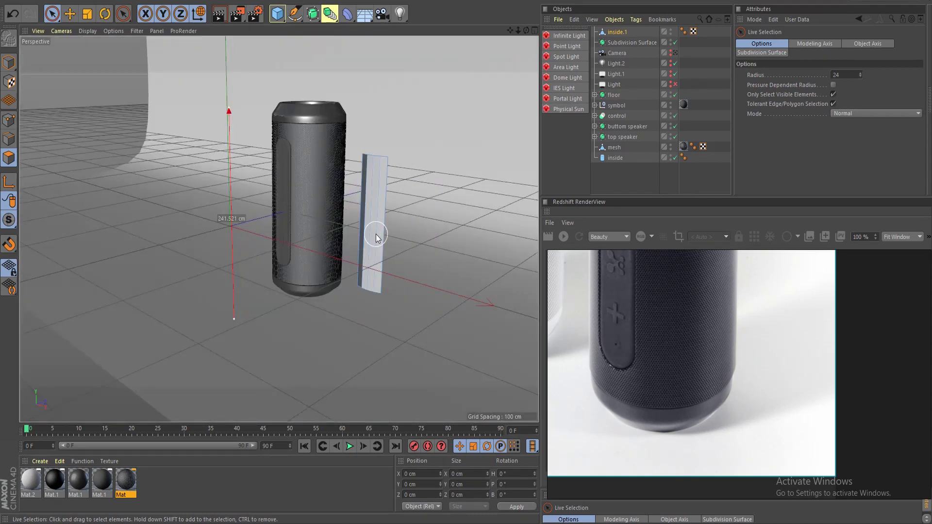
Add a Subdivision Surface as the parent of the remaining curved strip.
{"action": "scroll", "coordinate": [410, 247], "scroll_direction": "up", "scroll_amount": 5}
{"action": "left_click_drag", "start_coordinate": [298, 293], "coordinate": [319, 285], "text": "alt"}
{"action": "middle_click_drag", "start_coordinate": [210, 301], "coordinate": [269, 281], "text": "alt"}
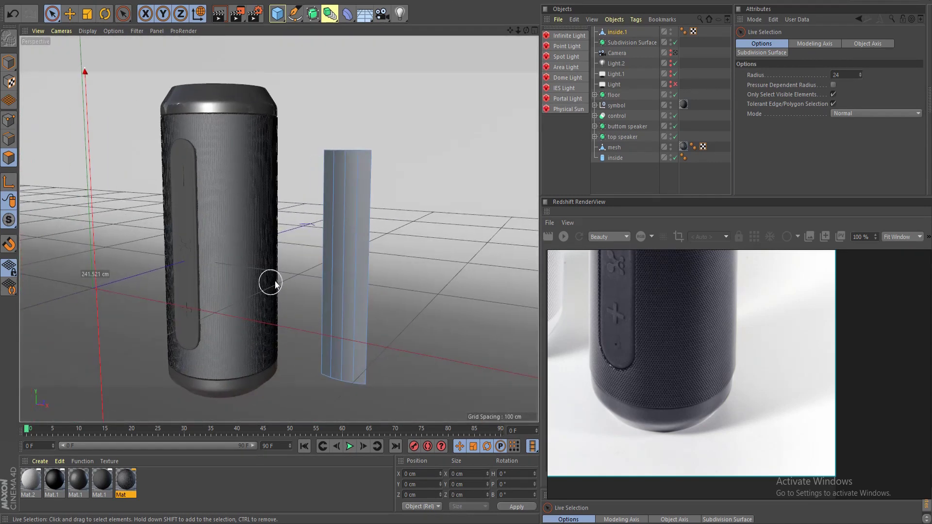
{"action": "left_click", "coordinate": [613, 33]}
{"action": "left_click", "coordinate": [614, 33]}
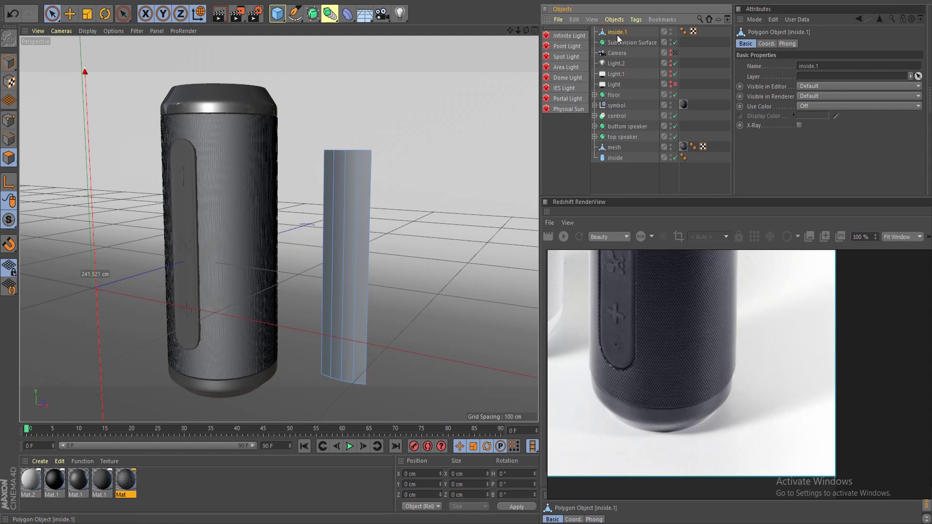
{"action": "left_click", "coordinate": [316, 15]}
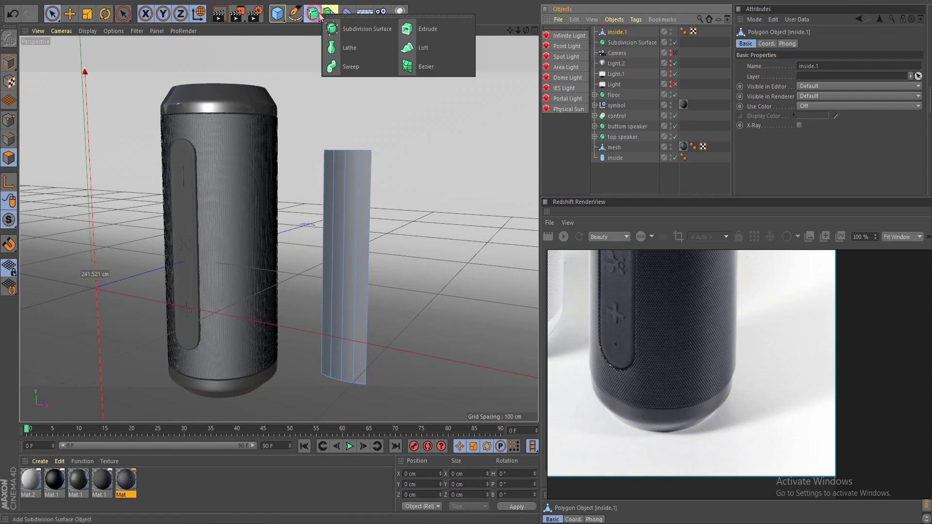
{"action": "left_click", "coordinate": [359, 28], "text": "alt"}
Select the strip's mesh inside the Subdivision Surface and switch to point editing.
{"action": "scroll", "coordinate": [360, 201], "scroll_direction": "up", "scroll_amount": 3}
{"action": "scroll", "coordinate": [360, 201], "scroll_direction": "down", "scroll_amount": 4}
{"action": "mouse_move", "coordinate": [347, 248]}
{"action": "left_mouse_down", "text": "alt"}
{"action": "mouse_move", "coordinate": [397, 228]}
{"action": "mouse_move", "coordinate": [362, 255]}
{"action": "left_mouse_up", "text": "alt"}
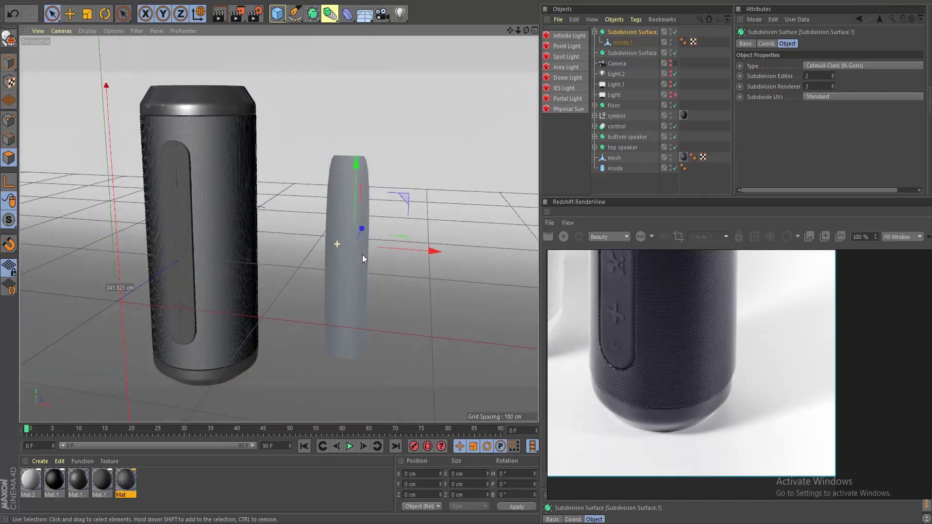
{"action": "left_click", "coordinate": [626, 43]}
{"action": "left_click", "coordinate": [8, 120]}
{"action": "scroll", "coordinate": [292, 217], "scroll_direction": "up", "scroll_amount": 4}
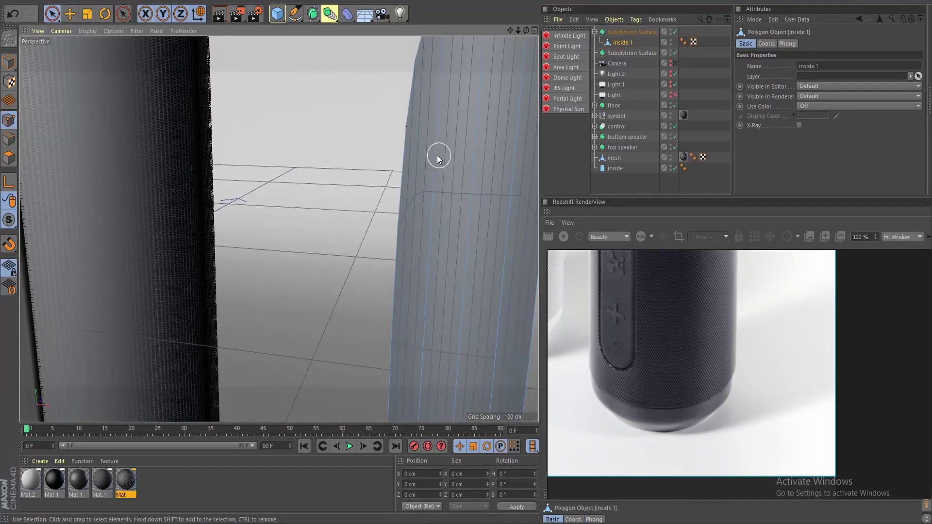
{"action": "scroll", "coordinate": [330, 240], "scroll_direction": "down", "scroll_amount": 3}
Try to lower the two top points on either side of the strip's centre by about 9.7 cm.
{"action": "left_click", "coordinate": [355, 108]}
{"action": "left_click", "coordinate": [434, 109], "text": "shift"}
{"action": "left_click_drag", "start_coordinate": [394, 68], "coordinate": [383, 115]}
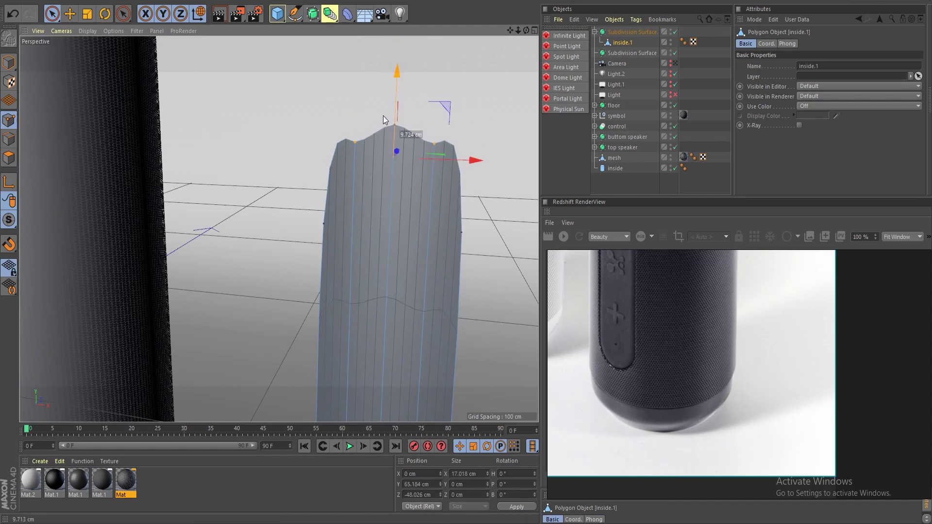
{"action": "scroll", "coordinate": [404, 145], "scroll_direction": "down", "scroll_amount": 3}
{"action": "scroll", "coordinate": [408, 152], "scroll_direction": "up", "scroll_amount": 1}
{"action": "key", "text": "ctrl+z"}
Lower the strip's four top points on both sides of the centre point to a Y position of about 52.4 cm.
{"action": "left_click", "coordinate": [339, 198]}
{"action": "left_click_drag", "start_coordinate": [426, 117], "coordinate": [446, 221], "text": "shift"}
{"action": "left_click_drag", "start_coordinate": [393, 86], "coordinate": [388, 138]}
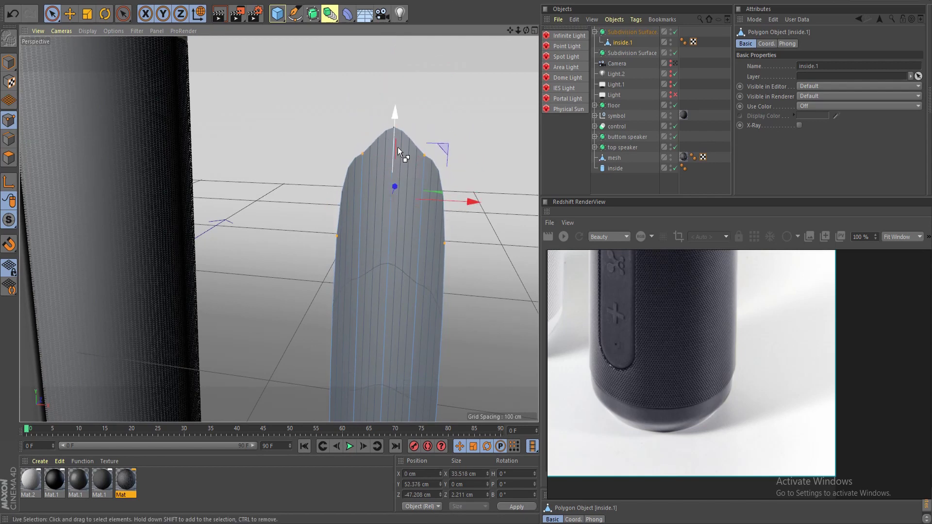
Undo the last lowering of the strip's top points and, with its Subdivision Surface off, lower only the two outermost ones.
{"action": "key", "text": "ctrl+z"}
{"action": "left_click", "coordinate": [674, 32]}
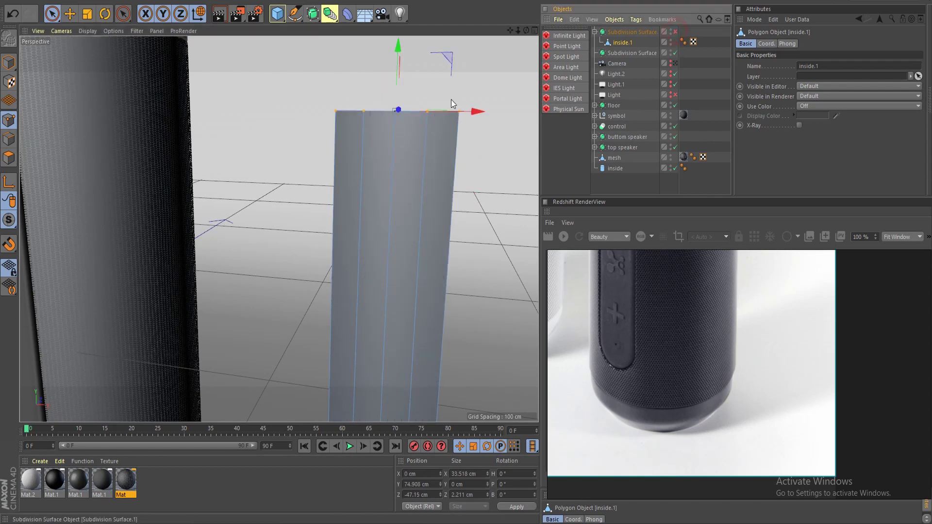
{"action": "left_click", "coordinate": [335, 111]}
{"action": "left_click", "coordinate": [459, 112], "text": "shift"}
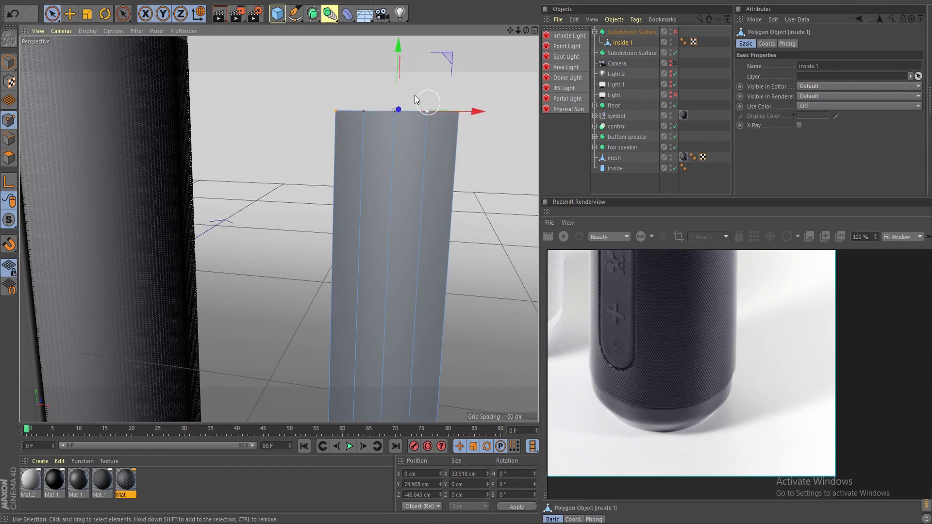
{"action": "left_click_drag", "start_coordinate": [397, 75], "coordinate": [367, 138]}
Lower the two top points beside the centre by about 4.7 cm and turn the strip's Subdivision Surface back on.
{"action": "left_click", "coordinate": [363, 112]}
{"action": "left_click", "coordinate": [427, 112], "text": "shift"}
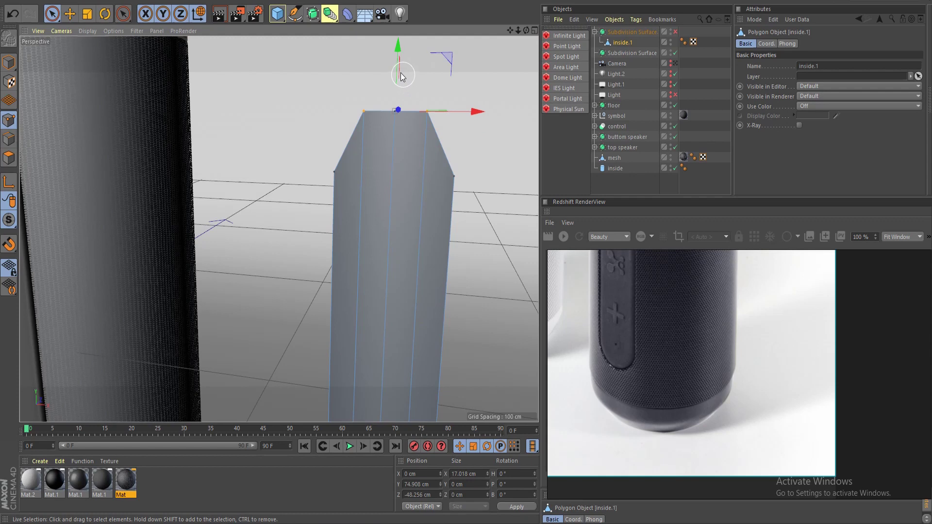
{"action": "left_click_drag", "start_coordinate": [397, 74], "coordinate": [455, 100]}
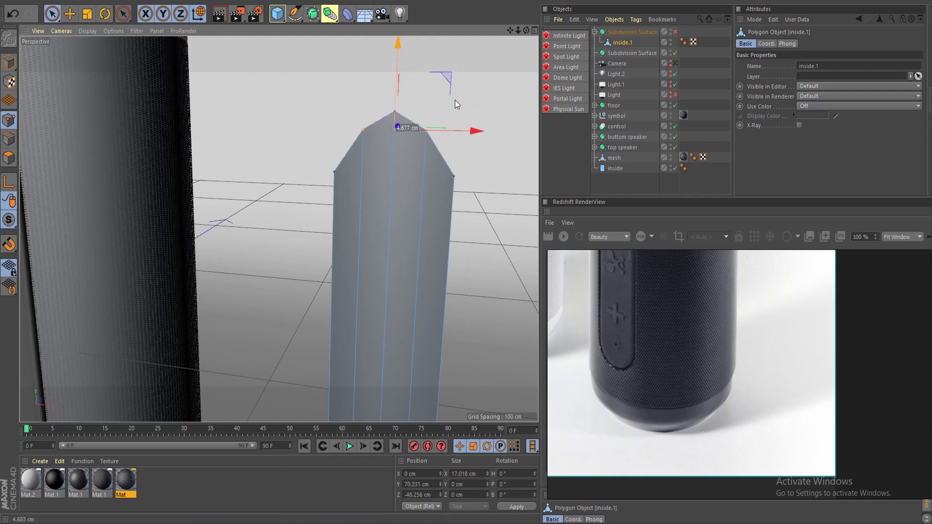
{"action": "left_click", "coordinate": [675, 32]}
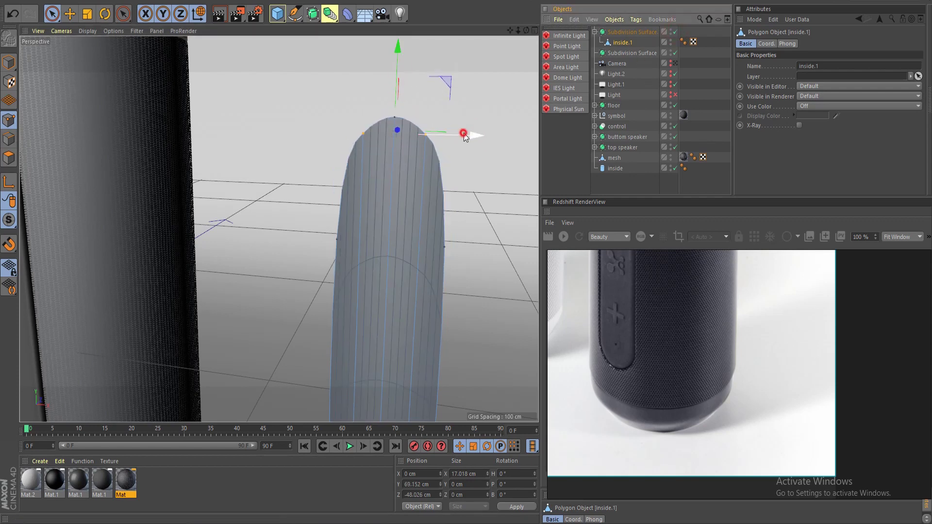
{"action": "scroll", "coordinate": [415, 182], "scroll_direction": "down", "scroll_amount": 5}
{"action": "scroll", "coordinate": [417, 185], "scroll_direction": "up", "scroll_amount": 2}
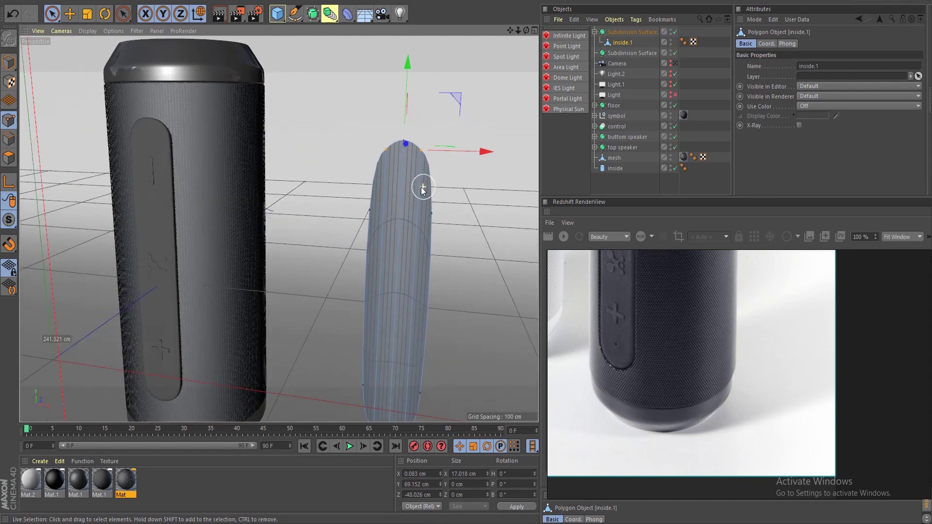
{"action": "scroll", "coordinate": [409, 193], "scroll_direction": "up", "scroll_amount": 2}
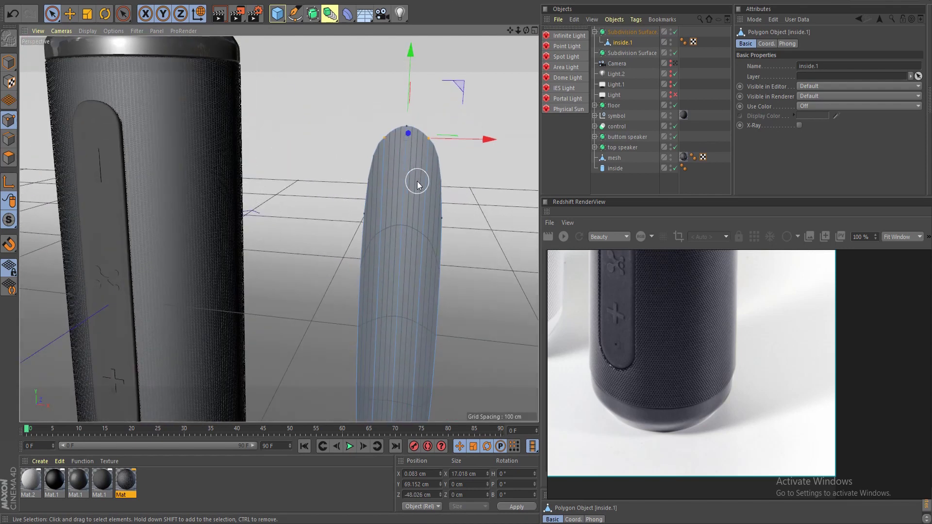
Add a loop cut across the strip near its upper end, at an offset of about 90.4%.
{"action": "key", "text": "k"}
{"action": "key", "text": "l"}
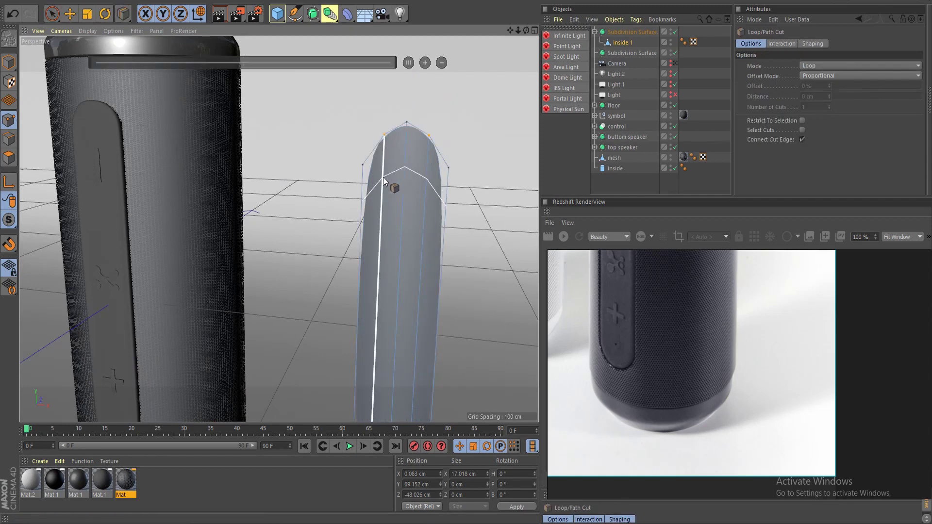
{"action": "left_click", "coordinate": [387, 173]}
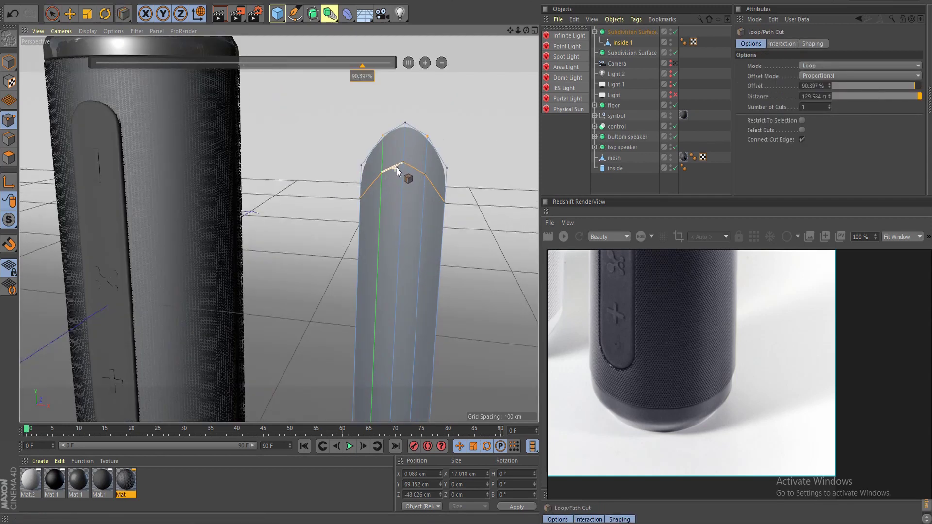
{"action": "scroll", "coordinate": [397, 167], "scroll_direction": "up", "scroll_amount": 3}
{"action": "middle_click_drag", "start_coordinate": [415, 171], "coordinate": [357, 206], "text": "alt"}
Refine the rounded upper end by nudging the two points beside the centre to a Y position of about 69.6 cm.
{"action": "left_click", "coordinate": [53, 15]}
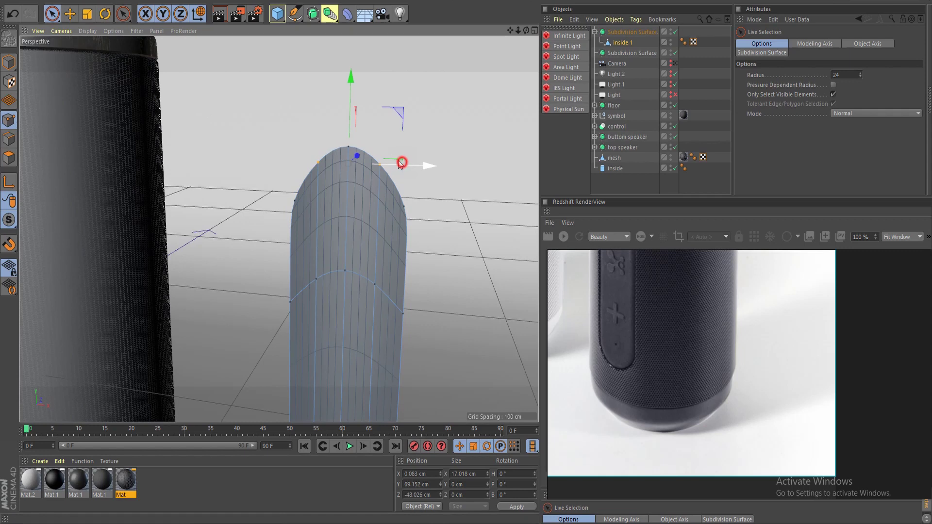
{"action": "mouse_move", "coordinate": [345, 119]}
{"action": "left_mouse_down"}
{"action": "mouse_move", "coordinate": [338, 150]}
{"action": "mouse_move", "coordinate": [343, 130]}
{"action": "mouse_move", "coordinate": [356, 144]}
{"action": "mouse_move", "coordinate": [345, 120]}
{"action": "left_mouse_up"}
{"action": "left_click", "coordinate": [287, 213]}
{"action": "left_click", "coordinate": [415, 222], "text": "shift"}
{"action": "left_click", "coordinate": [320, 172]}
{"action": "left_click", "coordinate": [380, 171], "text": "shift"}
Compare the strip's rounded end with the speaker model and the button panel in the reference photo.
{"action": "right_click_drag", "start_coordinate": [313, 173], "coordinate": [262, 227], "text": "alt"}
{"action": "left_click_drag", "start_coordinate": [262, 227], "coordinate": [295, 216], "text": "alt"}
{"action": "mouse_move", "coordinate": [296, 219]}
{"action": "right_mouse_down", "text": "alt"}
{"action": "mouse_move", "coordinate": [345, 218]}
{"action": "mouse_move", "coordinate": [298, 220]}
{"action": "right_mouse_up", "text": "alt"}
{"action": "middle_click_drag", "start_coordinate": [370, 228], "coordinate": [292, 237], "text": "alt"}
{"action": "mouse_move", "coordinate": [334, 235]}
{"action": "left_mouse_down", "text": "alt"}
{"action": "mouse_move", "coordinate": [366, 226]}
{"action": "mouse_move", "coordinate": [341, 236]}
{"action": "left_mouse_up", "text": "alt"}
{"action": "scroll", "coordinate": [623, 310], "scroll_direction": "down", "scroll_amount": 5}
{"action": "middle_click_drag", "start_coordinate": [657, 328], "coordinate": [650, 396]}
{"action": "scroll", "coordinate": [596, 323], "scroll_direction": "up", "scroll_amount": 7}
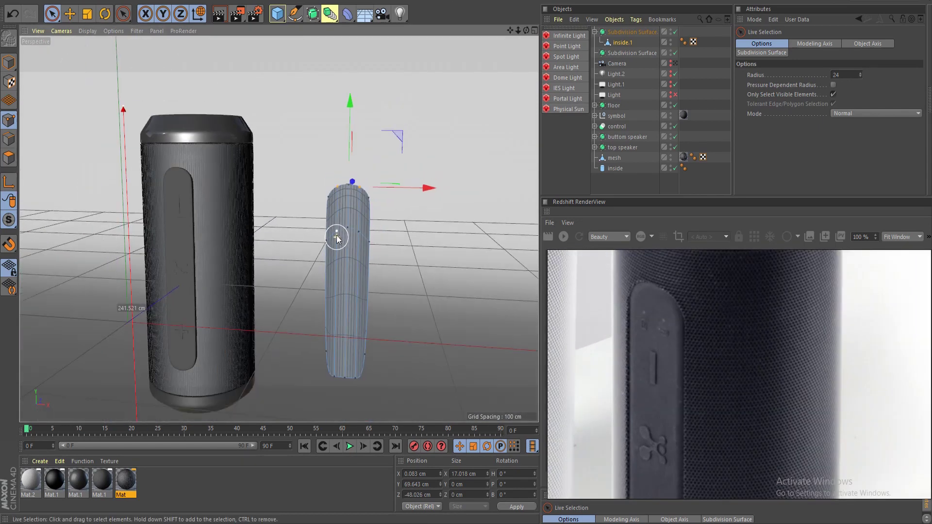
{"action": "scroll", "coordinate": [342, 233], "scroll_direction": "up", "scroll_amount": 3}
{"action": "scroll", "coordinate": [343, 228], "scroll_direction": "down", "scroll_amount": 3}
{"action": "scroll", "coordinate": [357, 225], "scroll_direction": "up", "scroll_amount": 3}
Switch the strip to edge editing and turn off its Subdivision Surface.
{"action": "left_click", "coordinate": [7, 141]}
{"action": "left_click_drag", "start_coordinate": [151, 213], "coordinate": [342, 246], "text": "alt"}
{"action": "scroll", "coordinate": [370, 262], "scroll_direction": "up", "scroll_amount": 3}
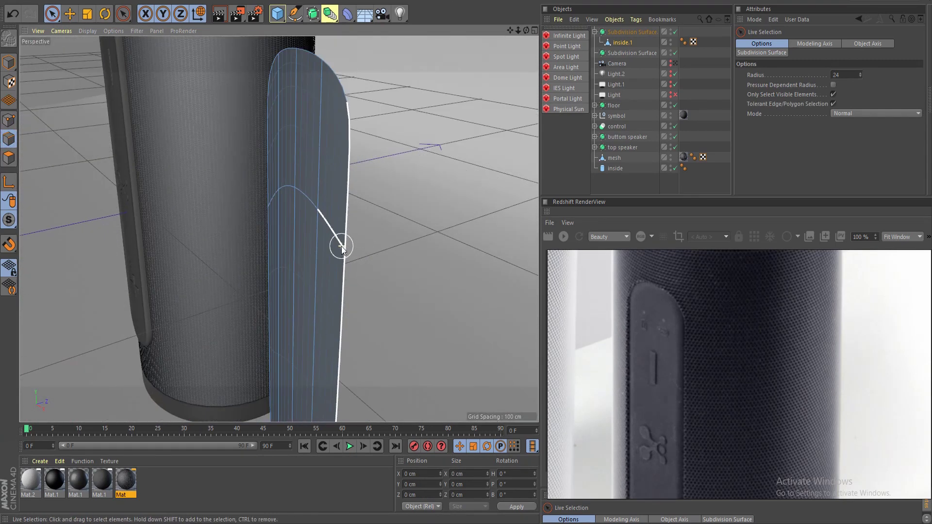
{"action": "scroll", "coordinate": [340, 246], "scroll_direction": "down", "scroll_amount": 2}
{"action": "left_click", "coordinate": [674, 31]}
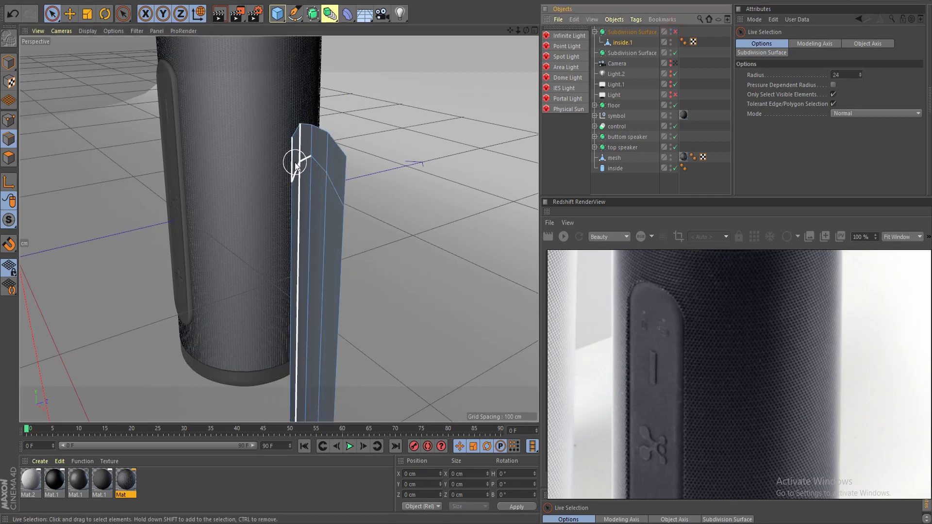
{"action": "scroll", "coordinate": [308, 163], "scroll_direction": "up", "scroll_amount": 2}
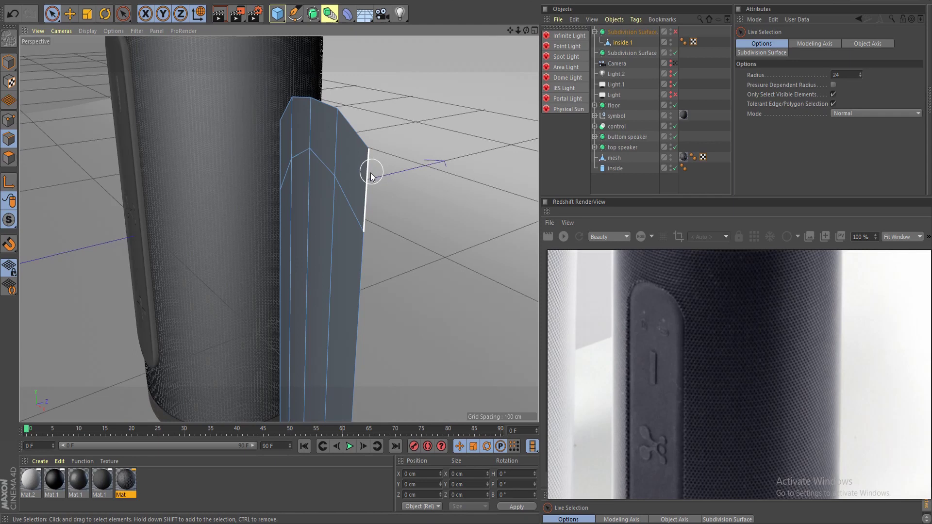
Loop-select the strip's whole outer outline and extrude those edges about 3.4 cm backwards along Z to give it thickness.
{"action": "key", "text": "u"}
{"action": "key", "text": "l"}
{"action": "left_click", "coordinate": [347, 171]}
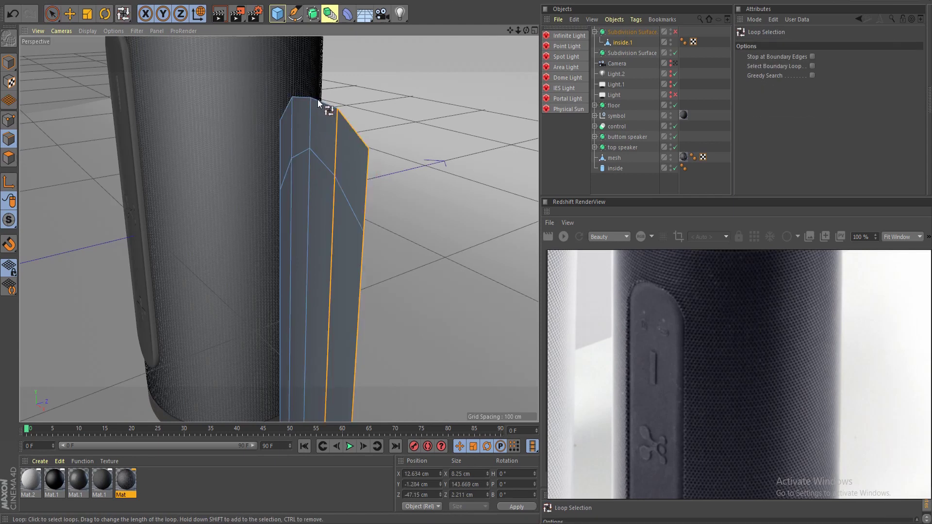
{"action": "left_click", "coordinate": [318, 102], "text": "shift"}
{"action": "left_click", "coordinate": [287, 213], "text": "shift"}
{"action": "left_click_drag", "start_coordinate": [283, 214], "coordinate": [377, 279], "text": "alt"}
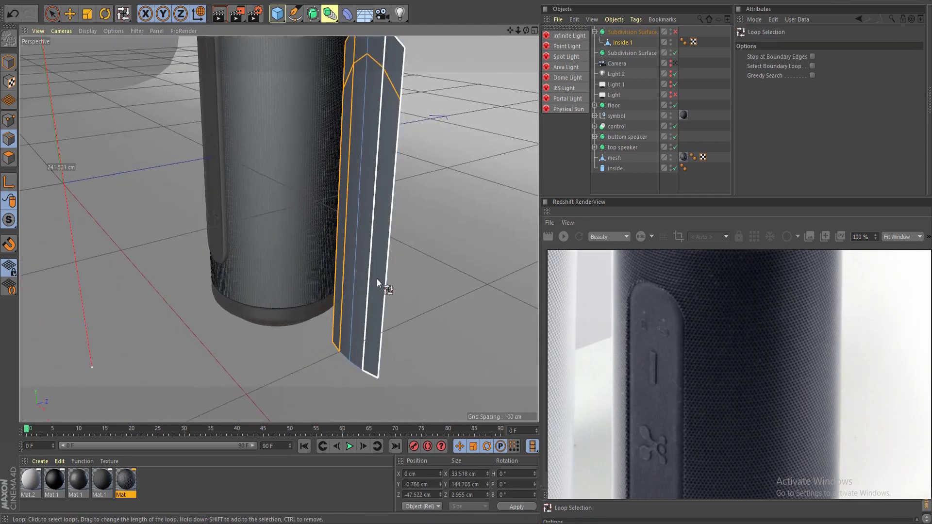
{"action": "left_click", "coordinate": [353, 363], "text": "shift"}
{"action": "key", "text": "9"}
{"action": "left_click_drag", "start_coordinate": [254, 223], "coordinate": [417, 262], "text": "alt"}
{"action": "mouse_move", "coordinate": [418, 88]}
{"action": "left_mouse_down", "text": "ctrl"}
{"action": "mouse_move", "coordinate": [437, 83]}
{"action": "mouse_move", "coordinate": [448, 94]}
{"action": "left_mouse_up", "text": "ctrl"}
{"action": "middle_click_drag", "start_coordinate": [444, 121], "coordinate": [368, 147], "text": "alt"}
{"action": "scroll", "coordinate": [389, 249], "scroll_direction": "up", "scroll_amount": 3}
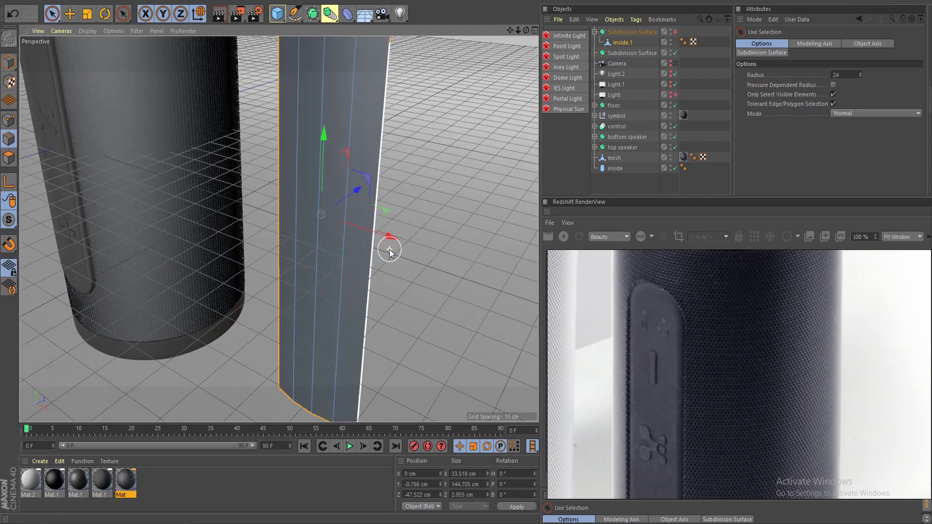
{"action": "left_click_drag", "start_coordinate": [389, 249], "coordinate": [353, 254], "text": "alt"}
{"action": "left_click_drag", "start_coordinate": [279, 229], "coordinate": [359, 211], "text": "alt"}
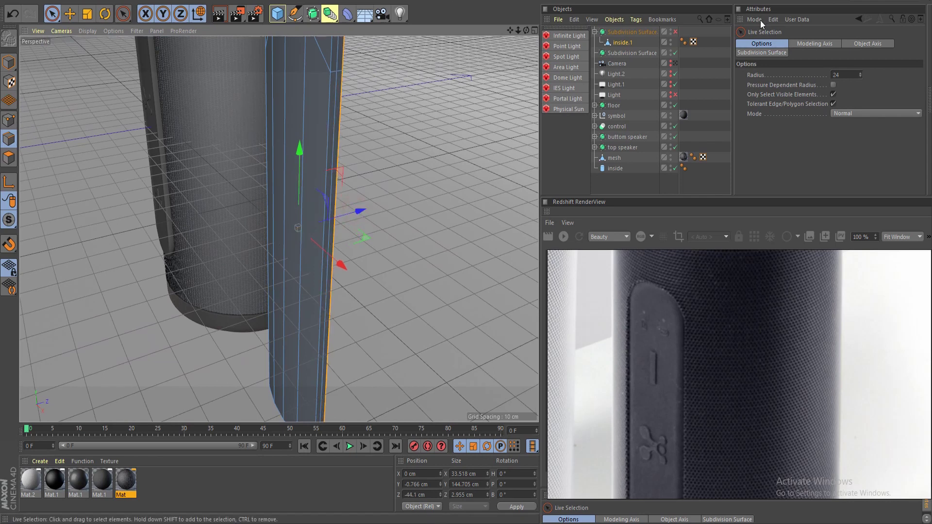
Turn the Subdivision Surface back on in model mode and compare the thickened strip with the reference photo's button panel.
{"action": "left_click", "coordinate": [674, 31]}
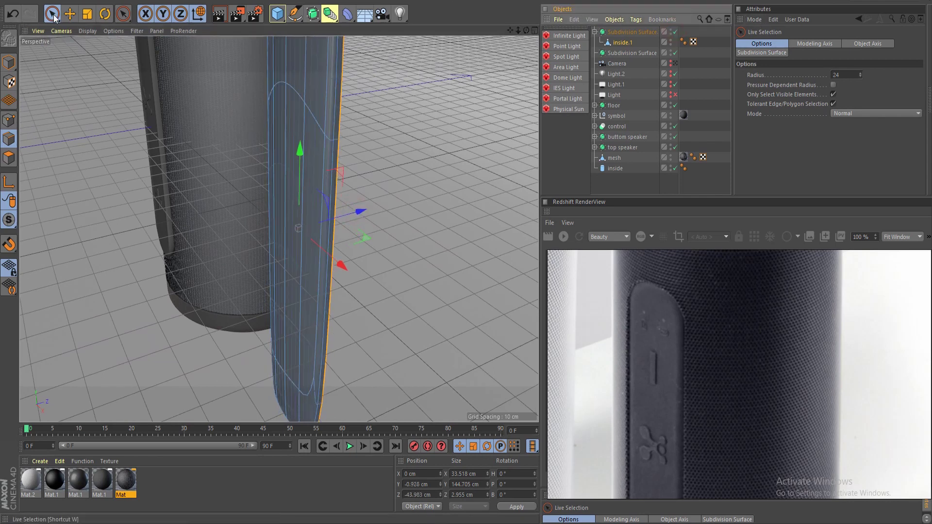
{"action": "left_click", "coordinate": [10, 62]}
{"action": "scroll", "coordinate": [297, 183], "scroll_direction": "down", "scroll_amount": 4}
{"action": "mouse_move", "coordinate": [297, 183]}
{"action": "left_mouse_down", "text": "alt"}
{"action": "mouse_move", "coordinate": [377, 181]}
{"action": "mouse_move", "coordinate": [304, 168]}
{"action": "left_mouse_up", "text": "alt"}
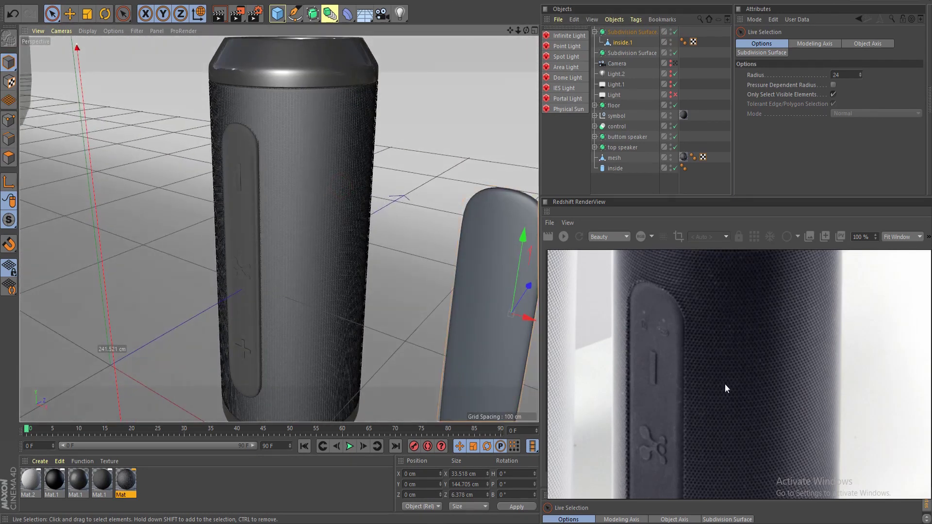
{"action": "scroll", "coordinate": [701, 385], "scroll_direction": "down", "scroll_amount": 5}
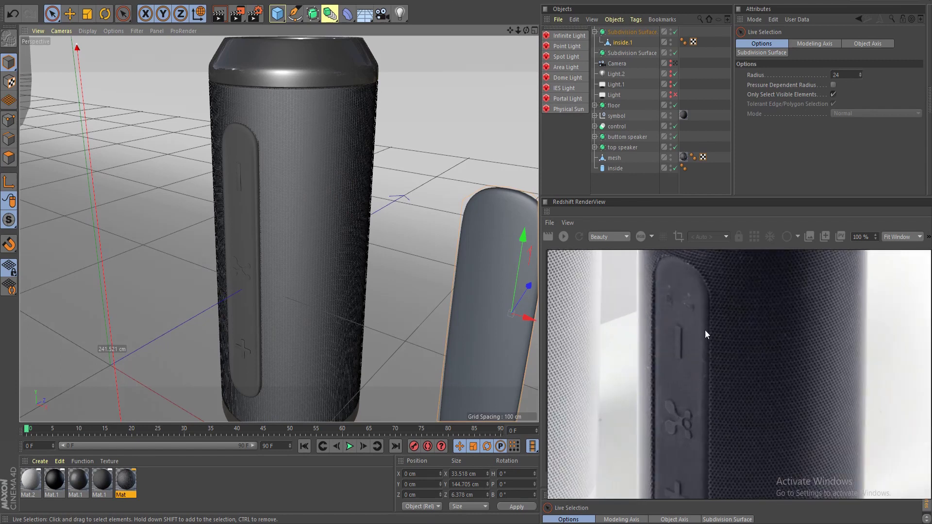
{"action": "scroll", "coordinate": [464, 297], "scroll_direction": "down", "scroll_amount": 3}
{"action": "scroll", "coordinate": [312, 239], "scroll_direction": "up", "scroll_amount": 5}
Select the inside.1 mesh for polygon editing and turn off its Subdivision Surface.
{"action": "left_click_drag", "start_coordinate": [331, 257], "coordinate": [320, 226], "text": "alt"}
{"action": "middle_click_drag", "start_coordinate": [386, 265], "coordinate": [342, 224], "text": "alt"}
{"action": "scroll", "coordinate": [372, 263], "scroll_direction": "down", "scroll_amount": 3}
{"action": "scroll", "coordinate": [258, 138], "scroll_direction": "up", "scroll_amount": 3}
{"action": "left_click", "coordinate": [626, 42]}
{"action": "left_click", "coordinate": [9, 157]}
{"action": "left_click", "coordinate": [454, 154]}
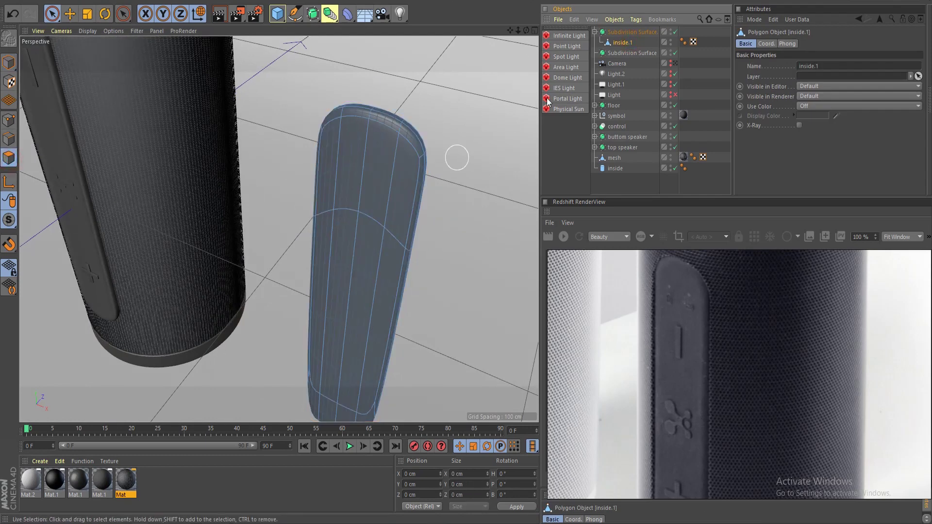
{"action": "left_click", "coordinate": [674, 31]}
Add a loop cut across the strip near its lower end, at an offset of about 86.6%.
{"action": "left_click_drag", "start_coordinate": [343, 214], "coordinate": [396, 179], "text": "alt"}
{"action": "key", "text": "9"}
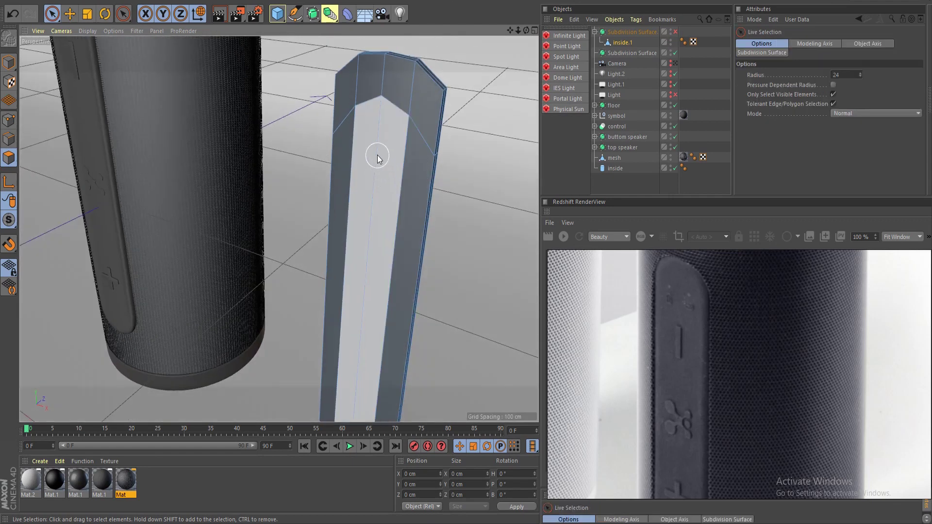
{"action": "key", "text": "Return"}
{"action": "left_click_drag", "start_coordinate": [357, 119], "coordinate": [414, 121]}
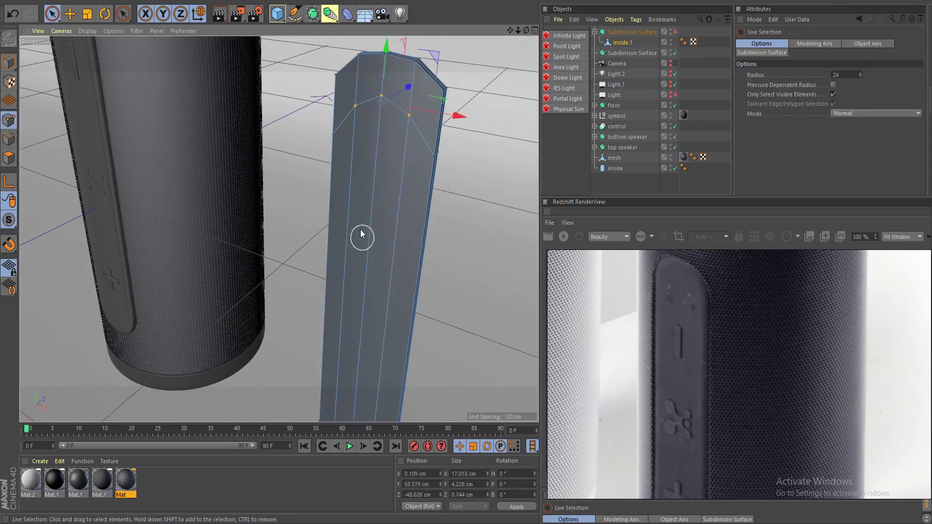
{"action": "middle_click_drag", "start_coordinate": [360, 236], "coordinate": [390, 163], "text": "alt"}
{"action": "scroll", "coordinate": [366, 281], "scroll_direction": "up", "scroll_amount": 5}
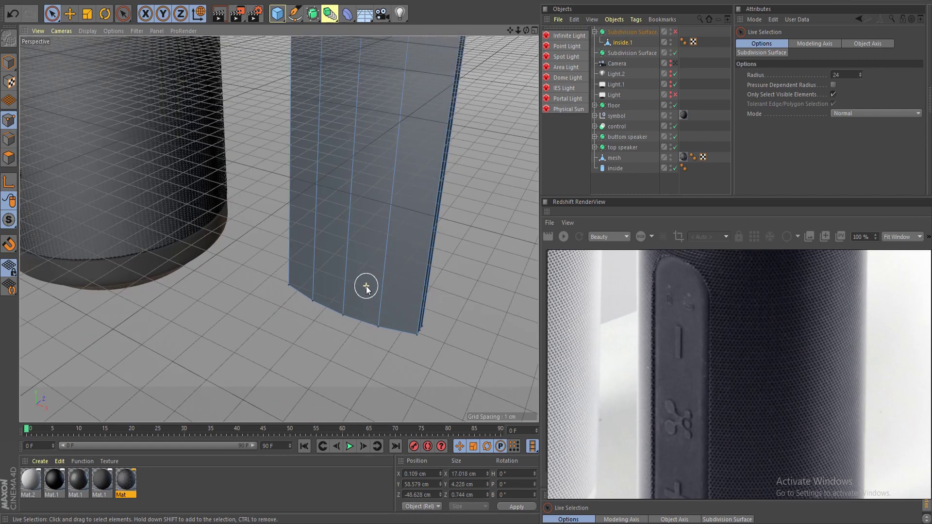
{"action": "key", "text": "m"}
{"action": "key", "text": "l"}
{"action": "left_click", "coordinate": [347, 245]}
{"action": "scroll", "coordinate": [348, 245], "scroll_direction": "down", "scroll_amount": 4}
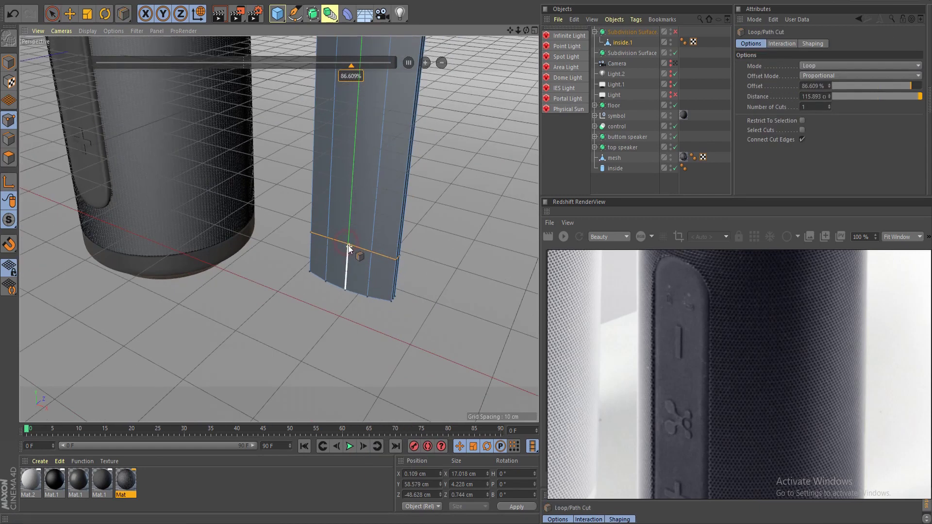
Select the three middle points of both the upper and lower cross cuts and scale them flat along the Z axis.
{"action": "key", "text": "9"}
{"action": "middle_click_drag", "start_coordinate": [360, 202], "coordinate": [342, 257], "text": "alt"}
{"action": "left_click_drag", "start_coordinate": [348, 316], "coordinate": [310, 308]}
{"action": "middle_click_drag", "start_coordinate": [335, 212], "coordinate": [316, 309], "text": "alt"}
{"action": "middle_click_drag", "start_coordinate": [321, 162], "coordinate": [321, 198], "text": "alt"}
{"action": "left_click_drag", "start_coordinate": [355, 92], "coordinate": [358, 98], "text": "shift"}
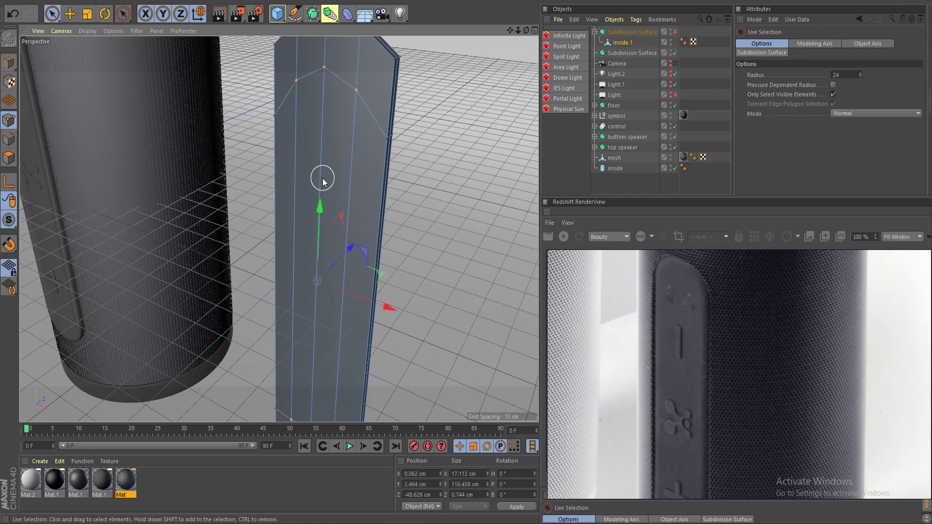
{"action": "key", "text": "t"}
{"action": "scroll", "coordinate": [314, 252], "scroll_direction": "down", "scroll_amount": 3}
{"action": "left_click_drag", "start_coordinate": [356, 318], "coordinate": [170, 161], "text": "alt"}
{"action": "middle_click_drag", "start_coordinate": [170, 161], "coordinate": [296, 247], "text": "alt"}
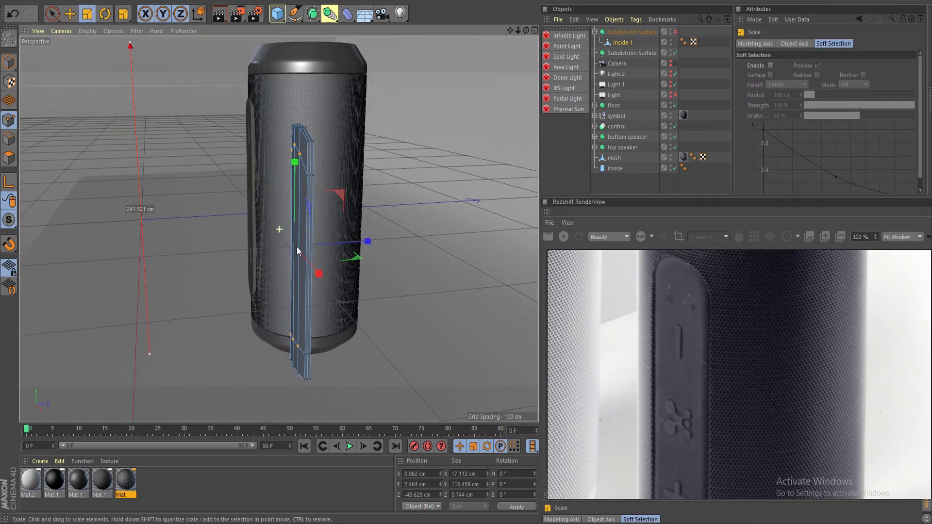
{"action": "scroll", "coordinate": [316, 259], "scroll_direction": "up", "scroll_amount": 2}
{"action": "left_click_drag", "start_coordinate": [360, 240], "coordinate": [275, 263]}
{"action": "scroll", "coordinate": [304, 268], "scroll_direction": "up", "scroll_amount": 2}
{"action": "left_click_drag", "start_coordinate": [279, 229], "coordinate": [299, 243], "text": "alt"}
Move the six flattened points inward along Z to a position of about -46.5 cm.
{"action": "key", "text": "e"}
{"action": "left_click_drag", "start_coordinate": [369, 290], "coordinate": [349, 289]}
{"action": "left_click_drag", "start_coordinate": [371, 289], "coordinate": [375, 289]}
Turn the strip's Subdivision Surface back on, return to model mode and inspect the smoothed panel beside the speaker.
{"action": "left_click", "coordinate": [675, 32]}
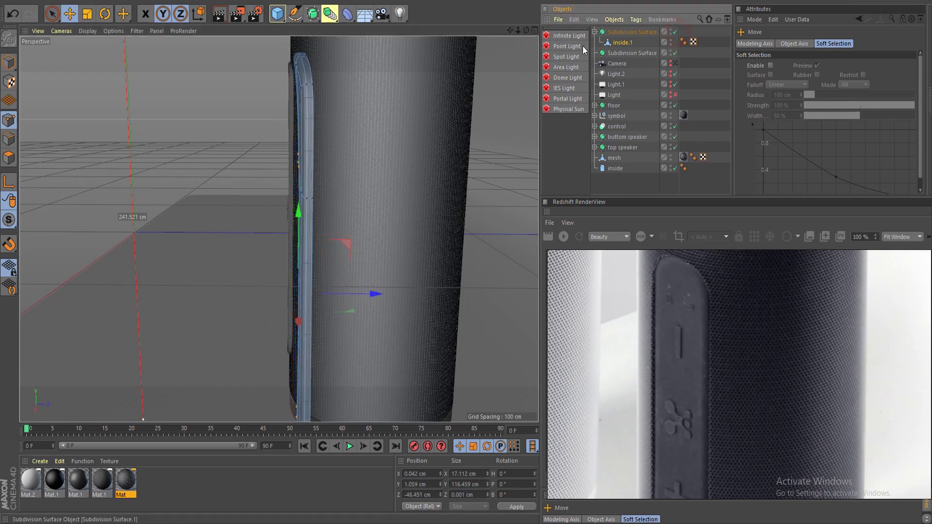
{"action": "left_click", "coordinate": [9, 62]}
{"action": "scroll", "coordinate": [173, 161], "scroll_direction": "down", "scroll_amount": 5}
{"action": "left_click_drag", "start_coordinate": [173, 161], "coordinate": [353, 193], "text": "alt"}
{"action": "left_click", "coordinate": [187, 103]}
{"action": "middle_click_drag", "start_coordinate": [490, 175], "coordinate": [354, 164], "text": "alt"}
{"action": "right_click_drag", "start_coordinate": [355, 164], "coordinate": [346, 261], "text": "alt"}
{"action": "middle_click_drag", "start_coordinate": [400, 263], "coordinate": [205, 211], "text": "alt"}
{"action": "left_click_drag", "start_coordinate": [317, 260], "coordinate": [326, 210], "text": "alt"}
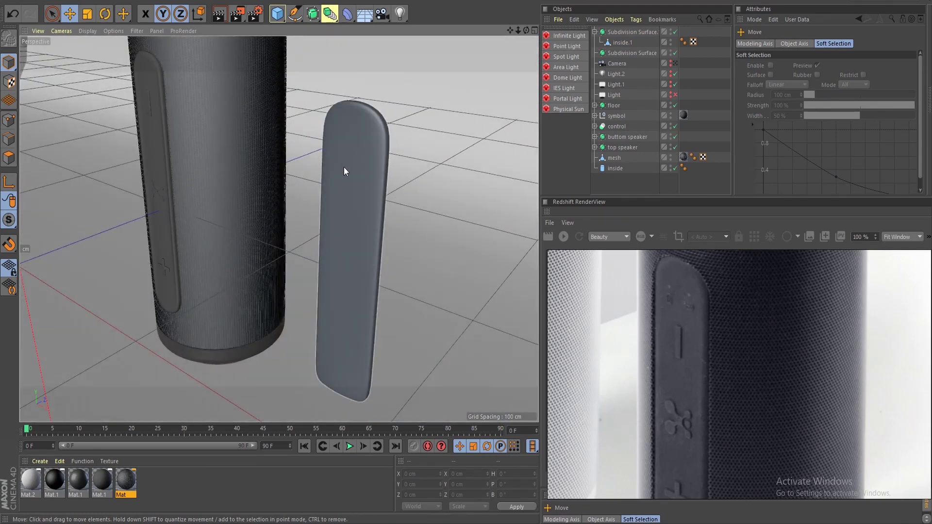
Delete the demonstration strip together with its Subdivision Surface.
{"action": "scroll", "coordinate": [341, 200], "scroll_direction": "down", "scroll_amount": 3}
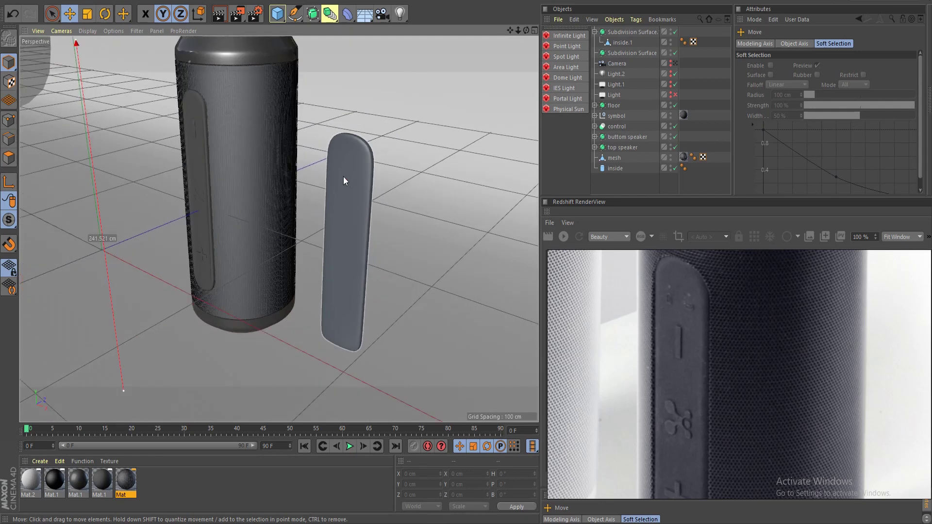
{"action": "left_click", "coordinate": [343, 179]}
{"action": "key", "text": "Delete"}
Open the dark grey Mat.1 material, third in the material list, in the Material Editor.
{"action": "scroll", "coordinate": [242, 149], "scroll_direction": "down", "scroll_amount": 3}
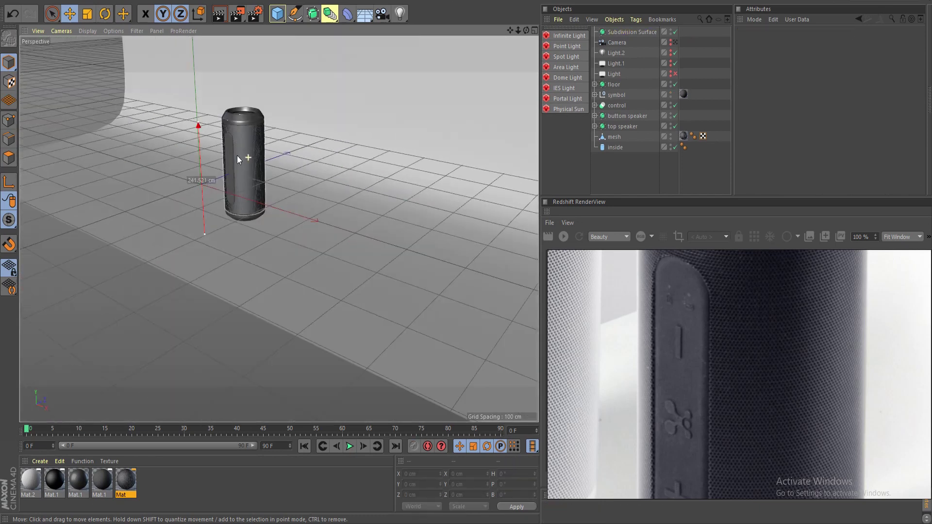
{"action": "middle_click_drag", "start_coordinate": [318, 191], "coordinate": [379, 221], "text": "alt"}
{"action": "scroll", "coordinate": [379, 222], "scroll_direction": "up", "scroll_amount": 4}
{"action": "scroll", "coordinate": [359, 238], "scroll_direction": "up", "scroll_amount": 2}
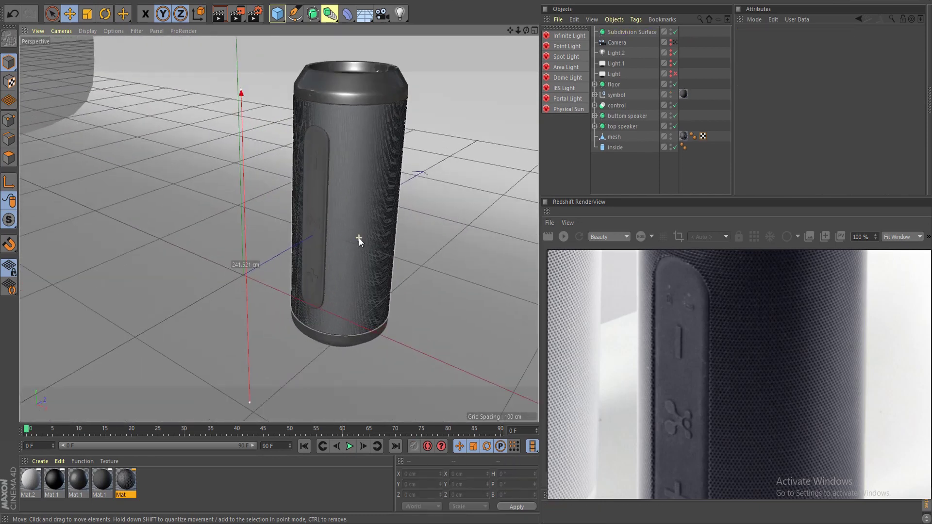
{"action": "scroll", "coordinate": [357, 242], "scroll_direction": "down", "scroll_amount": 1}
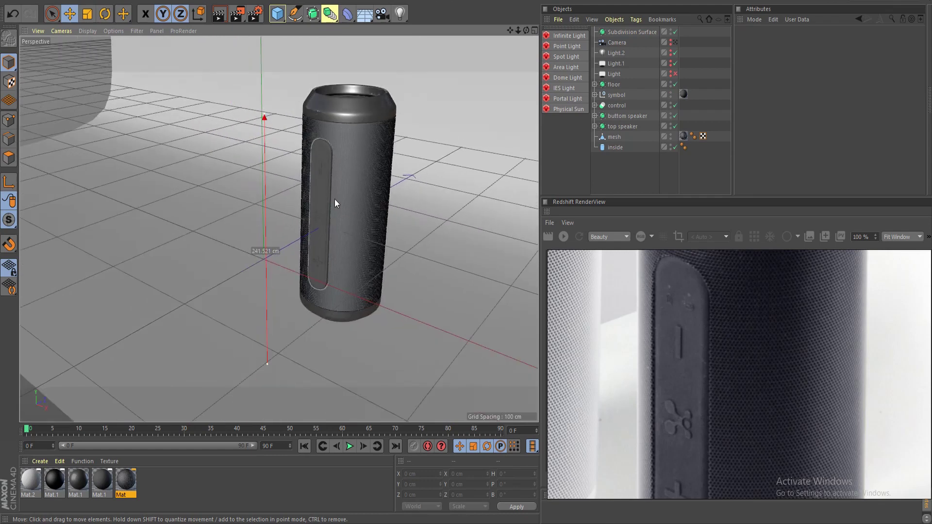
{"action": "double_click", "coordinate": [78, 479]}
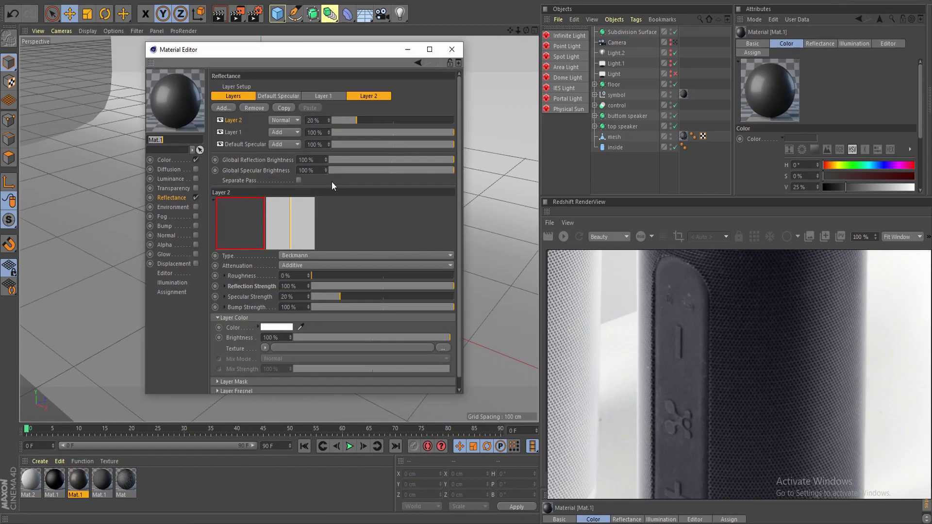
Examine the reference photo and the dark grey material's Color channel, Default Specular, Layer 1 and Layer 2 reflectance settings, and close the editor.
{"action": "scroll", "coordinate": [725, 356], "scroll_direction": "down", "scroll_amount": 8}
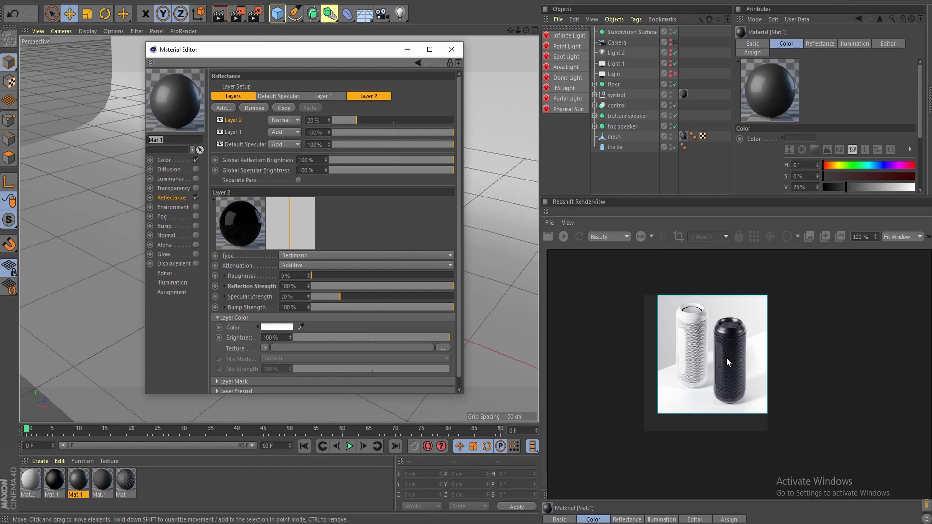
{"action": "left_click_drag", "start_coordinate": [726, 357], "coordinate": [732, 371]}
{"action": "scroll", "coordinate": [732, 370], "scroll_direction": "up", "scroll_amount": 6}
{"action": "scroll", "coordinate": [718, 364], "scroll_direction": "down", "scroll_amount": 2}
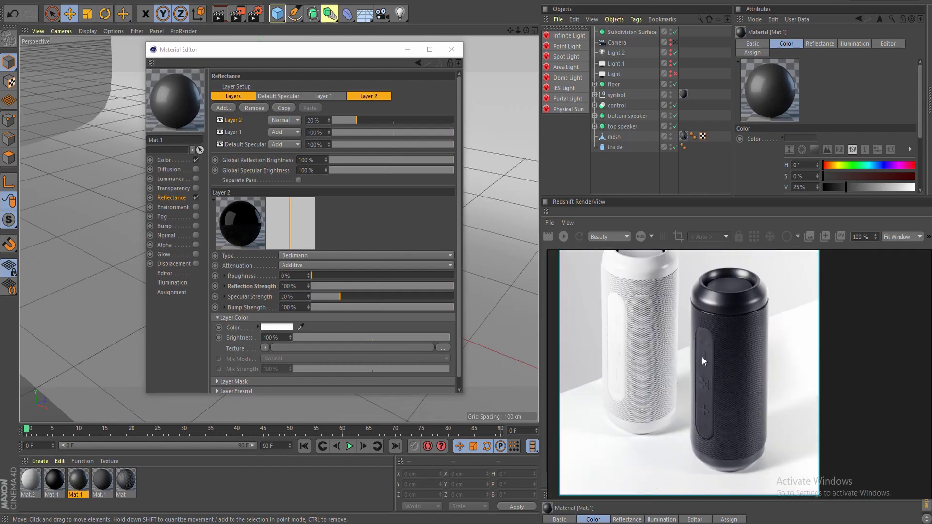
{"action": "left_click", "coordinate": [171, 160]}
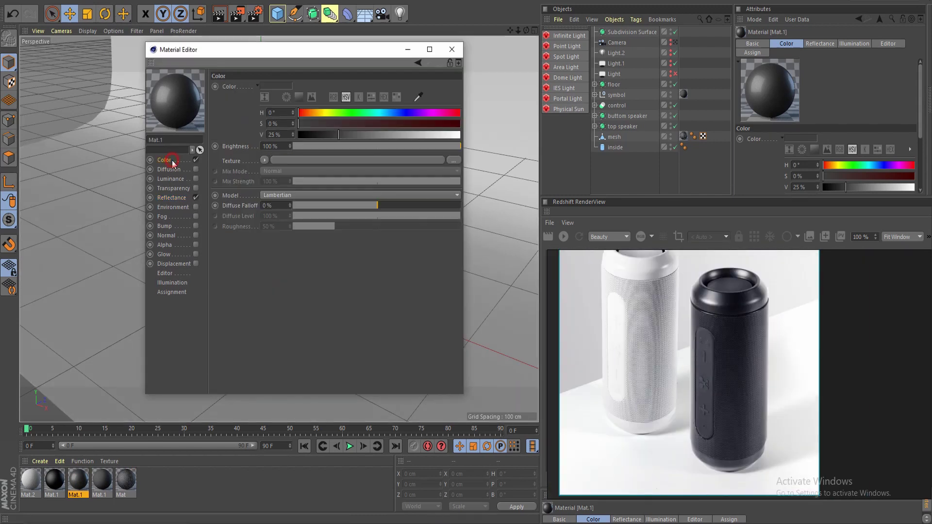
{"action": "left_click", "coordinate": [182, 198]}
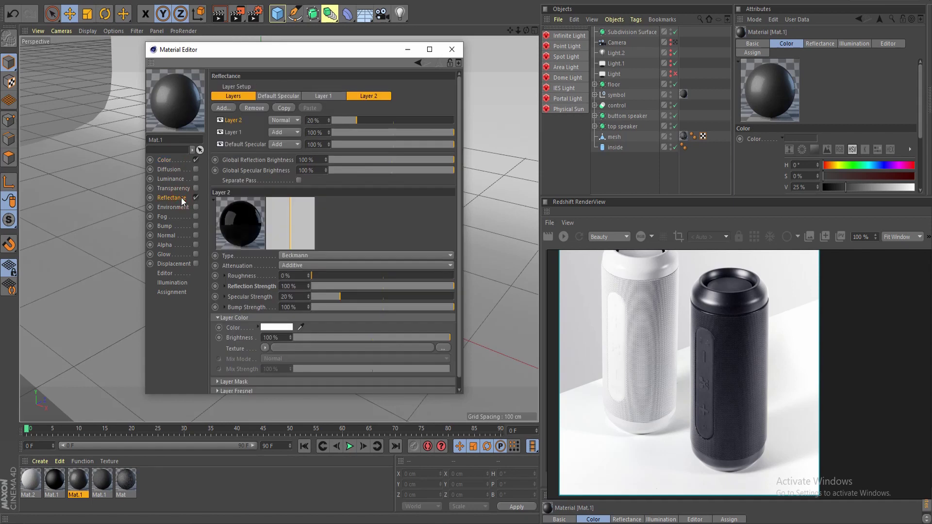
{"action": "left_click", "coordinate": [232, 144]}
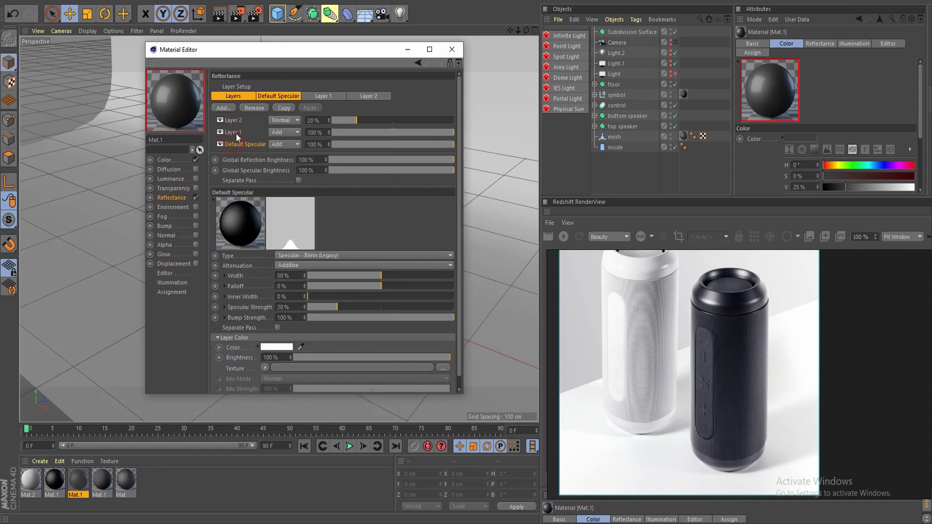
{"action": "left_click", "coordinate": [237, 132]}
{"action": "left_click", "coordinate": [233, 144]}
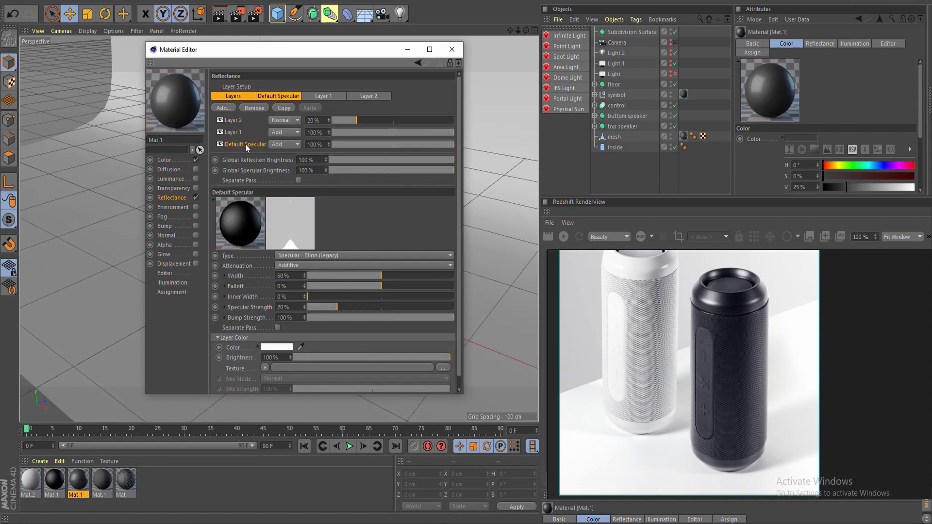
{"action": "left_click", "coordinate": [241, 132]}
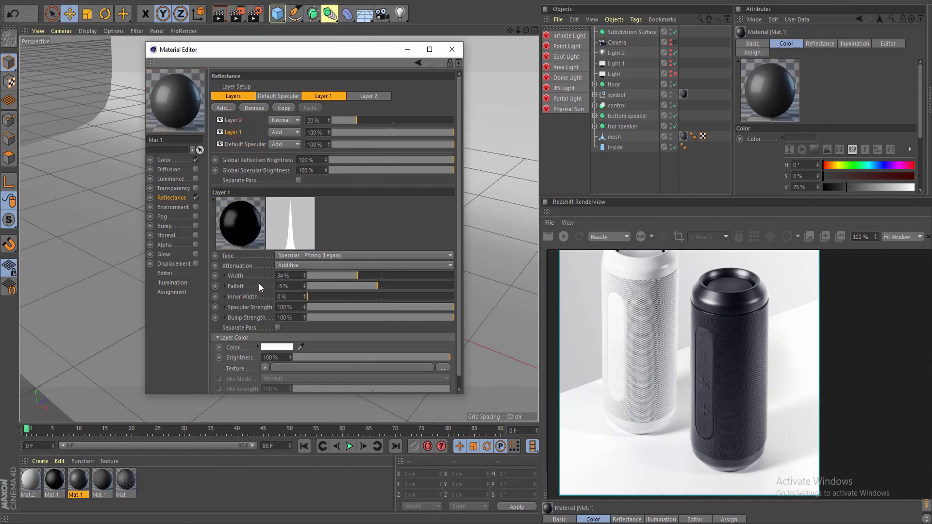
{"action": "left_click", "coordinate": [233, 120]}
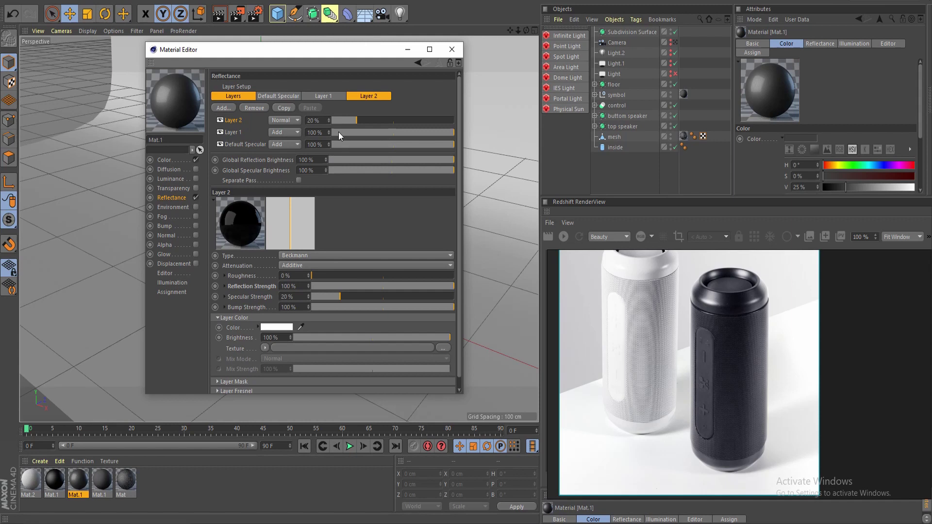
{"action": "left_click", "coordinate": [452, 49]}
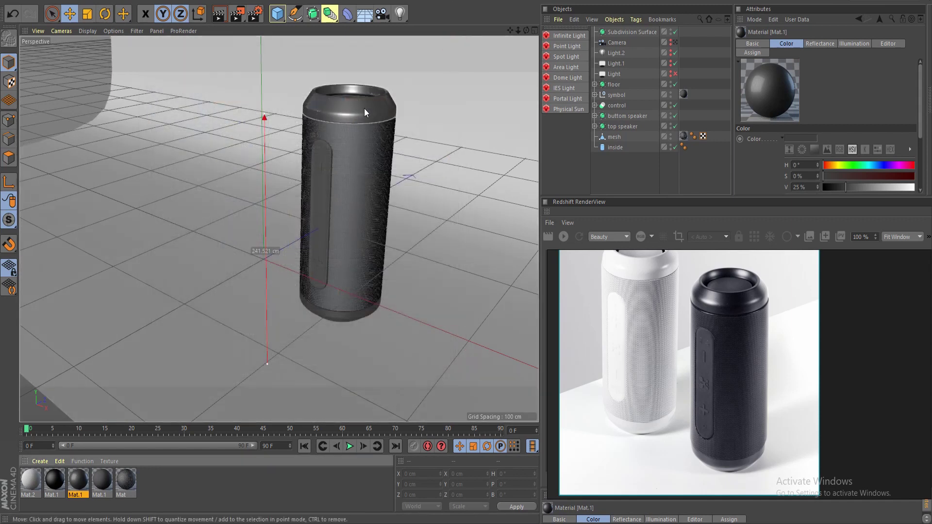
Select the speaker's control panel and examine the Reflectance width and falloff of its Mat.1 material, fourth in the material list.
{"action": "scroll", "coordinate": [340, 196], "scroll_direction": "up", "scroll_amount": 5}
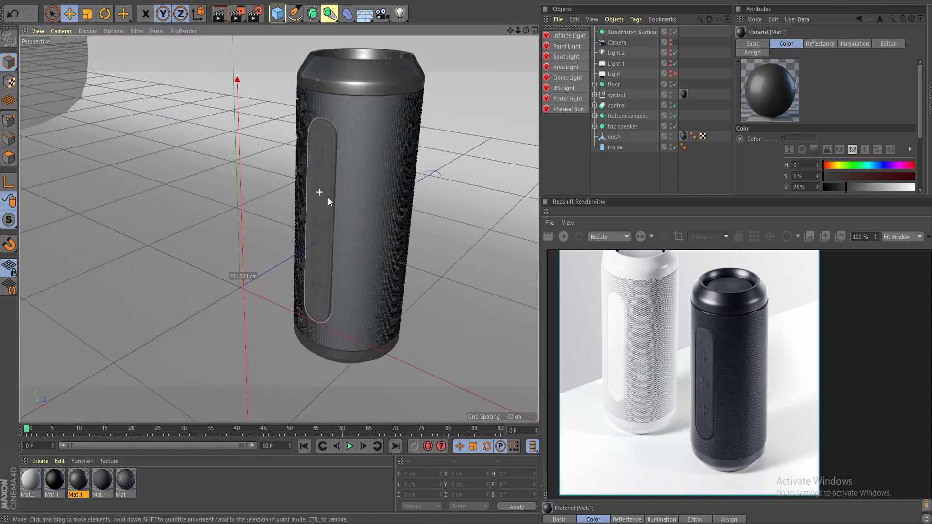
{"action": "left_click", "coordinate": [324, 196]}
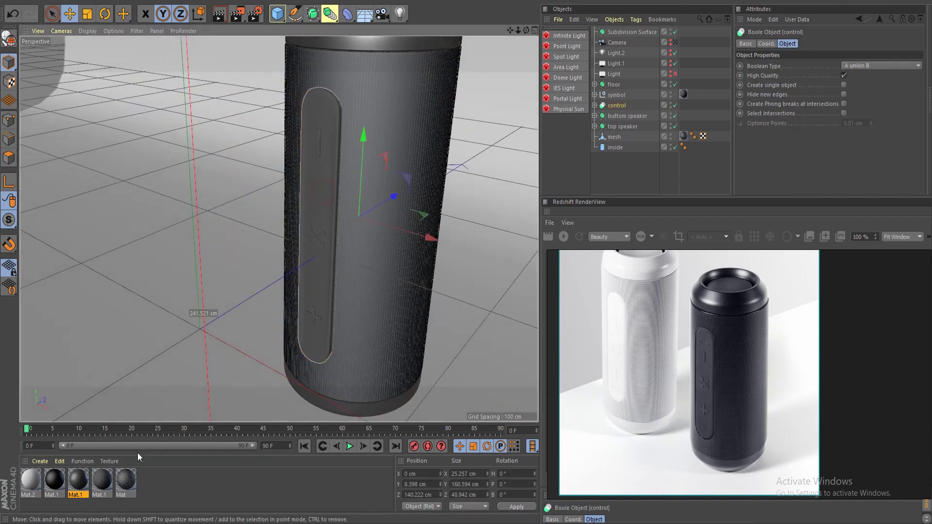
{"action": "double_click", "coordinate": [101, 481]}
{"action": "left_click", "coordinate": [165, 198]}
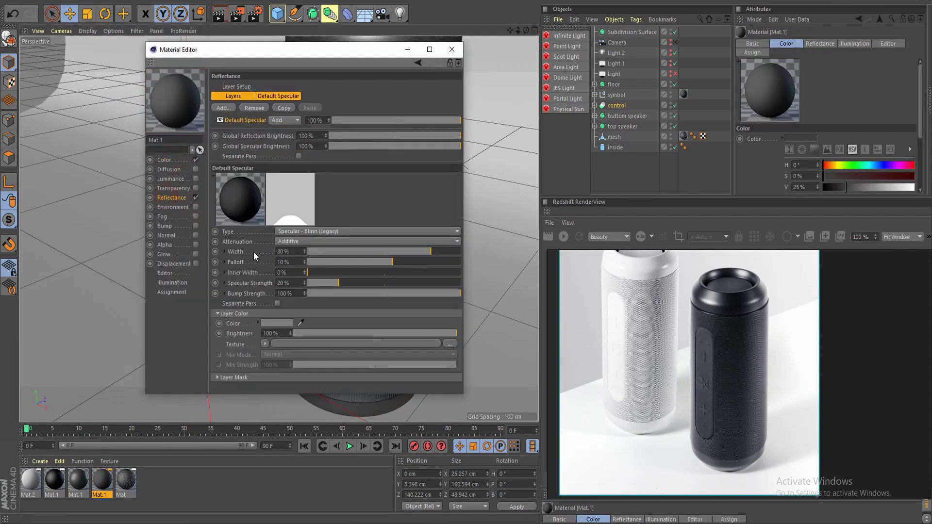
{"action": "double_click", "coordinate": [284, 251]}
{"action": "left_click", "coordinate": [294, 262]}
{"action": "left_click", "coordinate": [452, 49]}
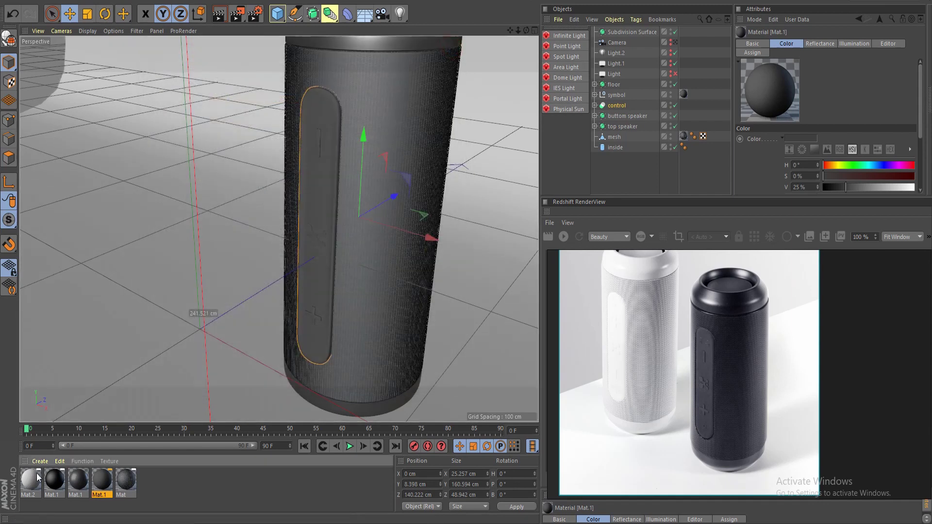
Examine the Reflectance settings of the honeycomb Mat material, last in the material list, and close its editor.
{"action": "double_click", "coordinate": [127, 480]}
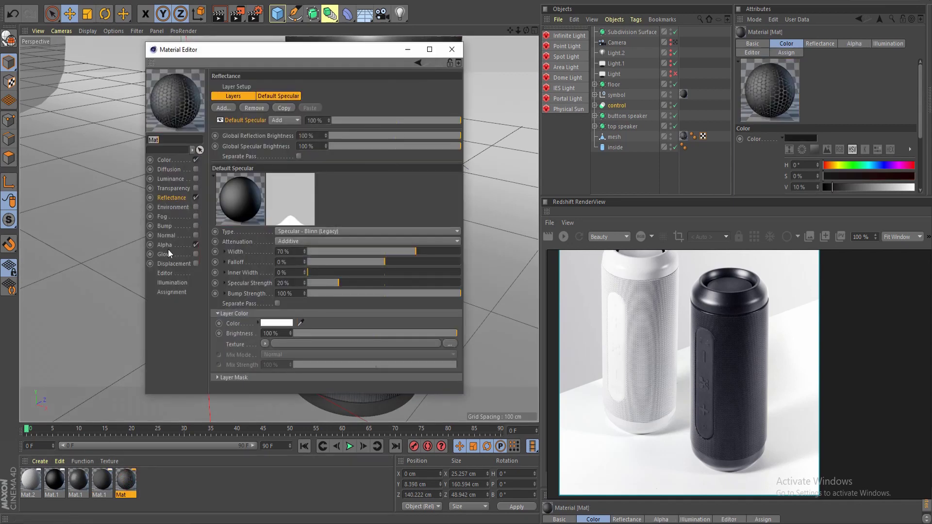
{"action": "left_click", "coordinate": [162, 198]}
{"action": "left_click", "coordinate": [451, 49]}
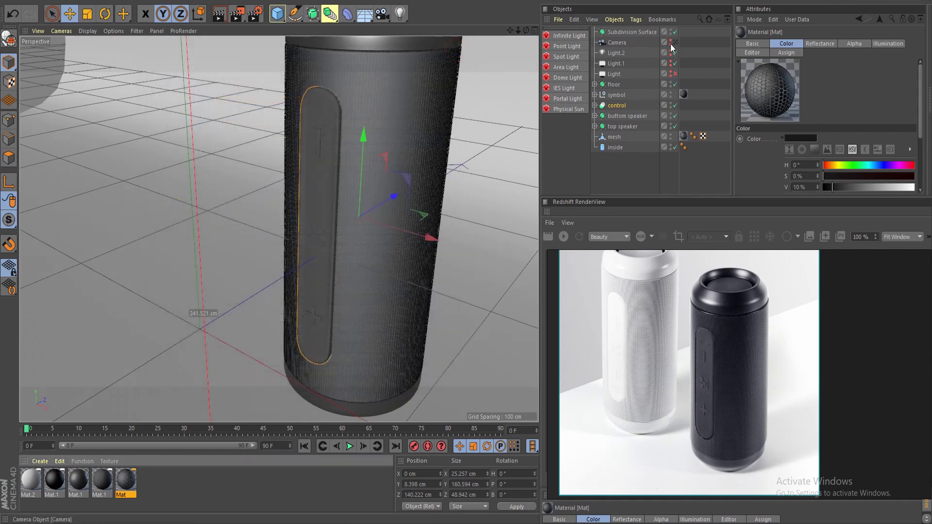
Make the Camera and all three lights visible, enable the Light object and look through the Camera.
{"action": "left_click", "coordinate": [670, 61]}
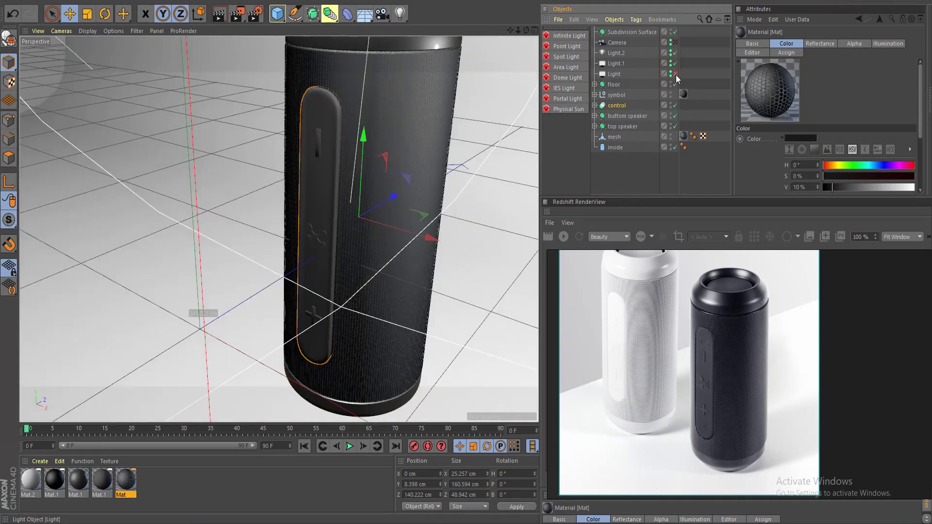
{"action": "left_click", "coordinate": [675, 75]}
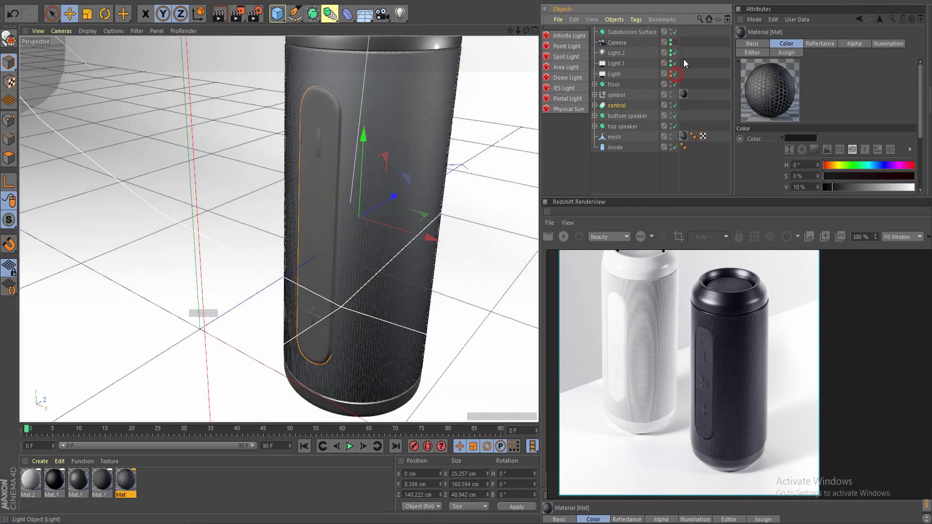
{"action": "left_click", "coordinate": [675, 42]}
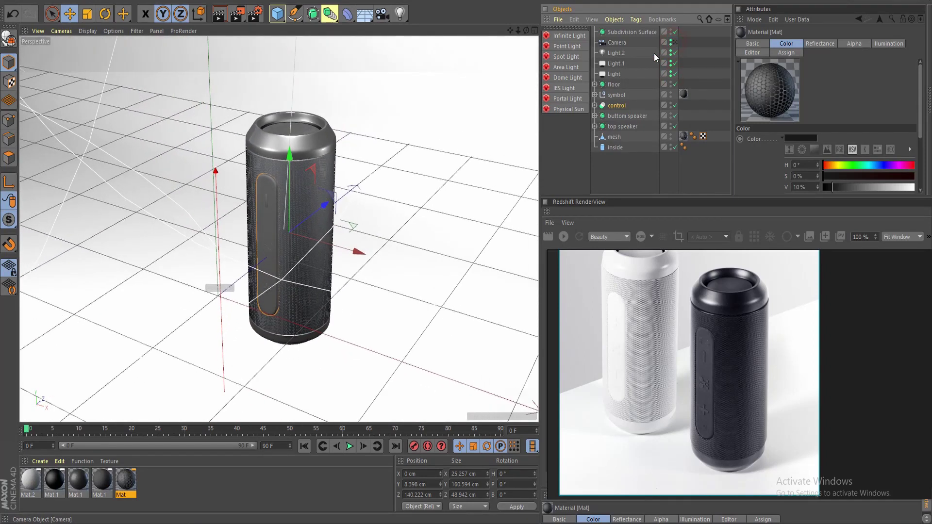
Render the speaker to the Picture Viewer, compare it with the reference photo and close the render window.
{"action": "left_click", "coordinate": [238, 16]}
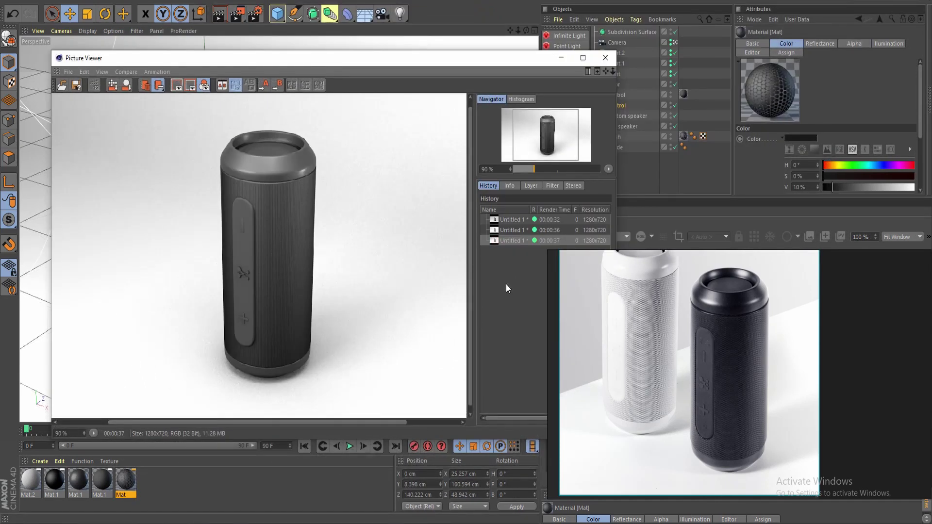
{"action": "scroll", "coordinate": [713, 406], "scroll_direction": "up", "scroll_amount": 3}
{"action": "scroll", "coordinate": [712, 359], "scroll_direction": "down", "scroll_amount": 4}
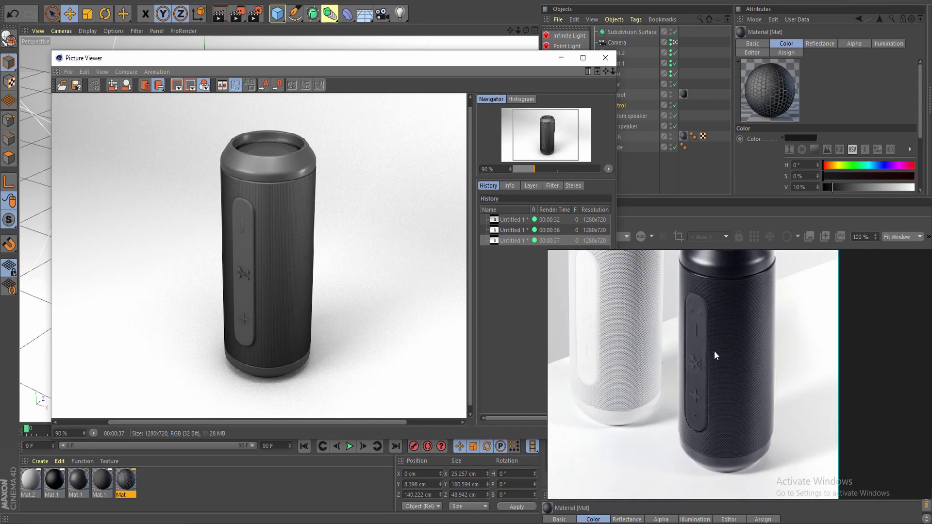
{"action": "scroll", "coordinate": [706, 336], "scroll_direction": "up", "scroll_amount": 5}
{"action": "scroll", "coordinate": [712, 342], "scroll_direction": "down", "scroll_amount": 5}
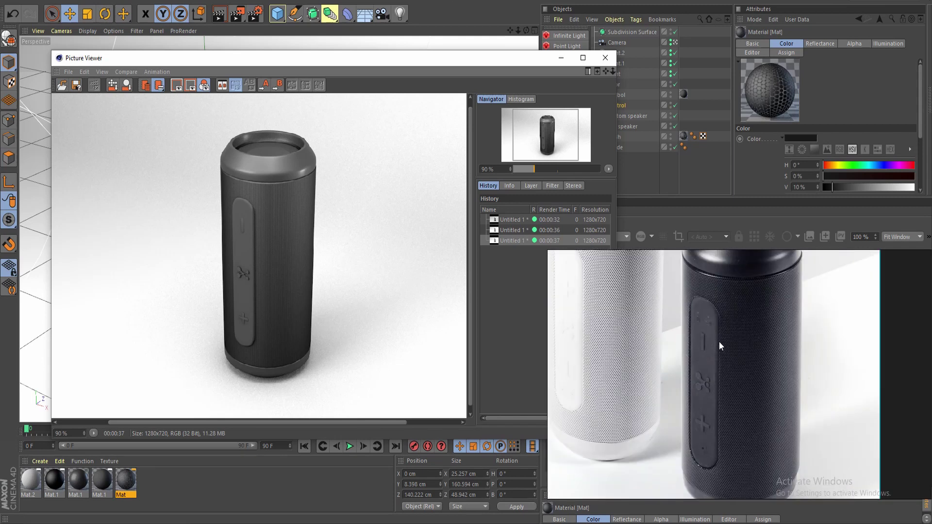
{"action": "scroll", "coordinate": [735, 334], "scroll_direction": "up", "scroll_amount": 1}
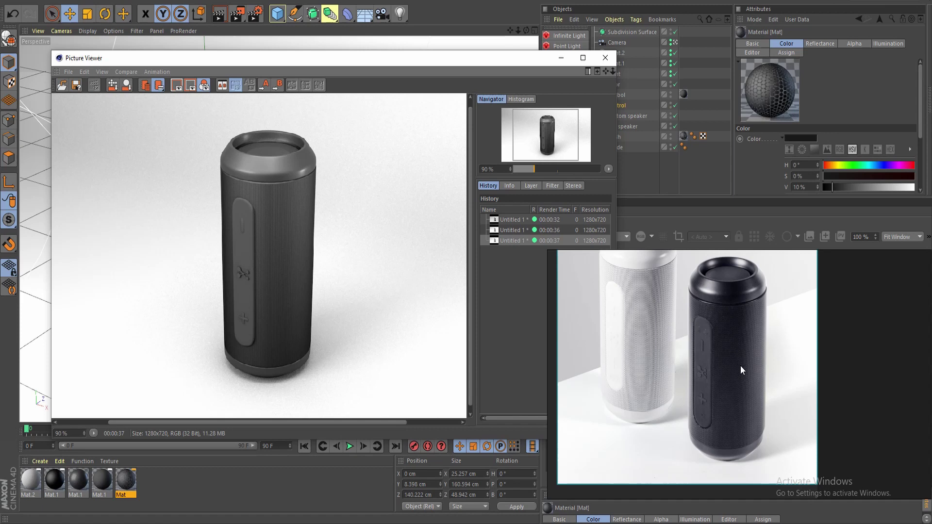
{"action": "left_click", "coordinate": [605, 58]}
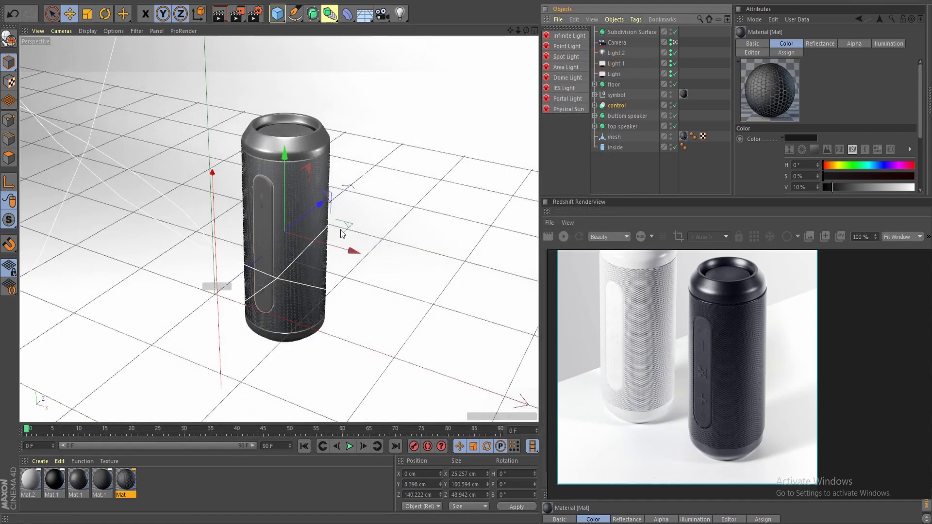
Expand the control Boole object and select its Cube, the minus symbol, to examine its size and fillet settings.
{"action": "scroll", "coordinate": [247, 207], "scroll_direction": "up", "scroll_amount": 6}
{"action": "left_click", "coordinate": [275, 190]}
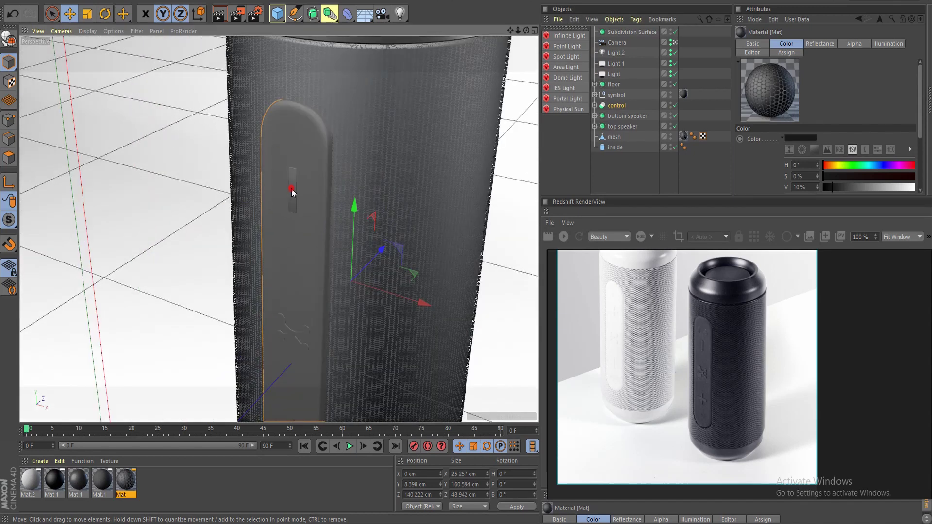
{"action": "left_click", "coordinate": [594, 106]}
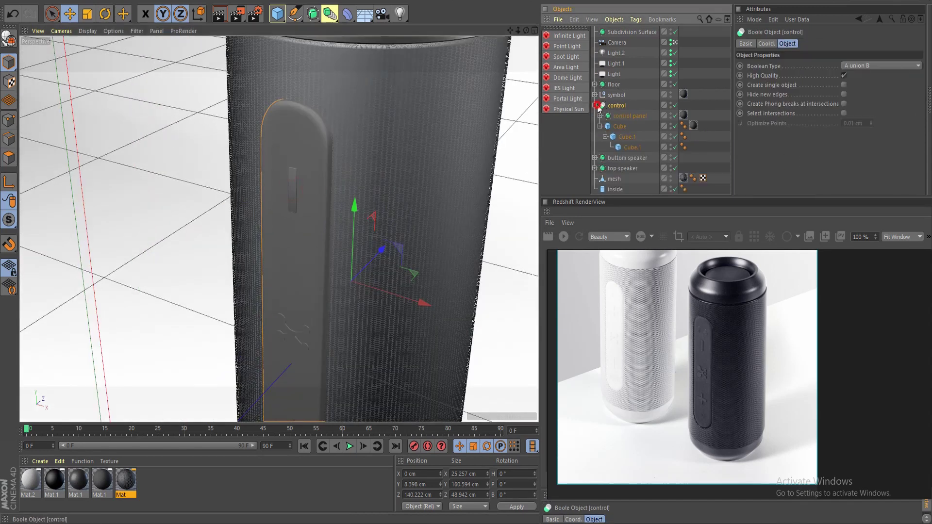
{"action": "left_click", "coordinate": [619, 124]}
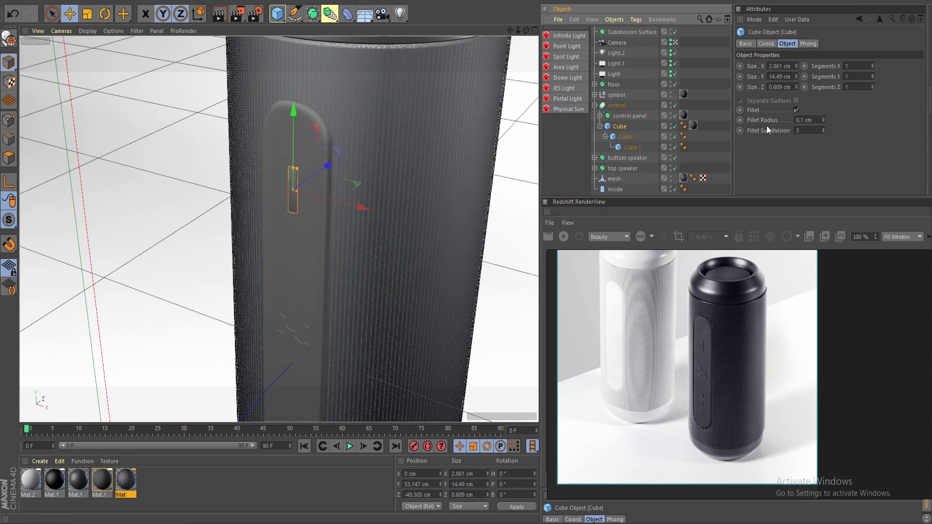
Examine the minus, middle and plus symbols on the control panel up close, ending with the whole speaker in view.
{"action": "scroll", "coordinate": [328, 197], "scroll_direction": "up", "scroll_amount": 8}
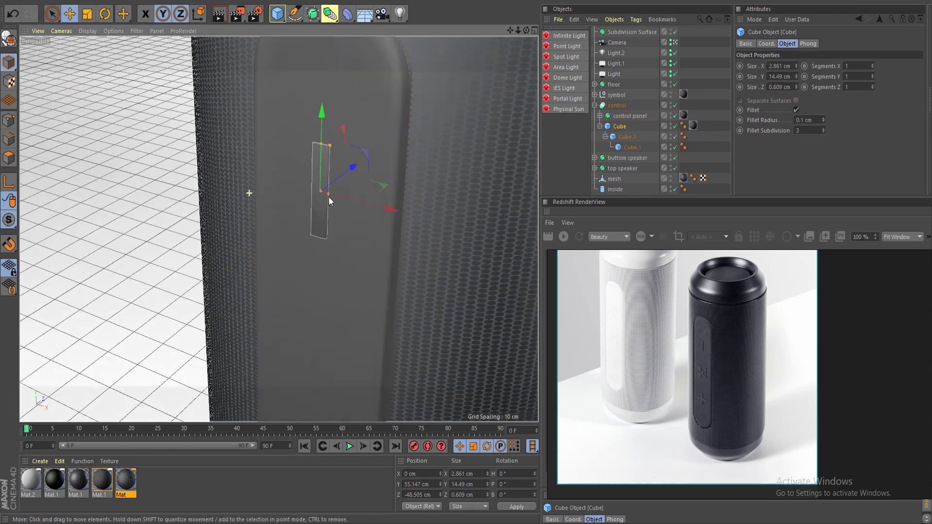
{"action": "scroll", "coordinate": [360, 223], "scroll_direction": "up", "scroll_amount": 10}
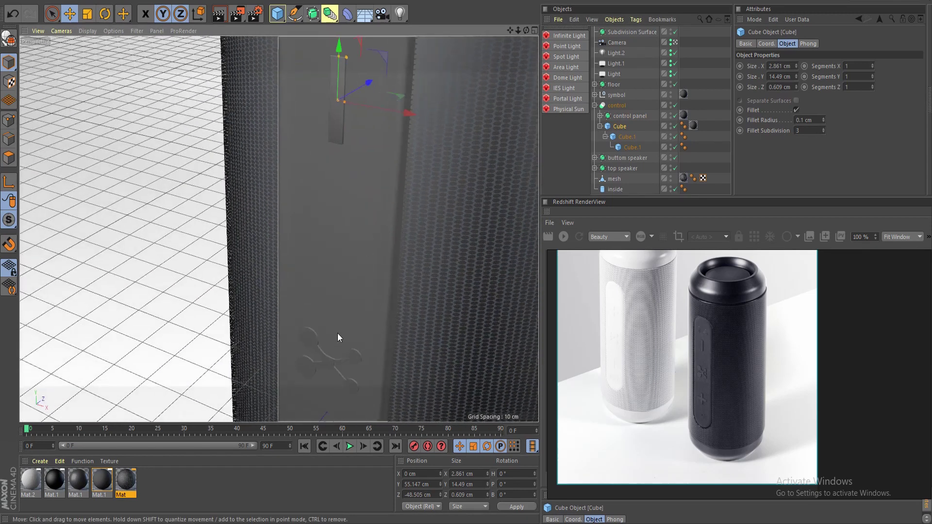
{"action": "middle_click_drag", "start_coordinate": [340, 330], "coordinate": [338, 183], "text": "alt"}
{"action": "middle_click_drag", "start_coordinate": [342, 370], "coordinate": [315, 252], "text": "alt"}
{"action": "scroll", "coordinate": [318, 252], "scroll_direction": "up", "scroll_amount": 9}
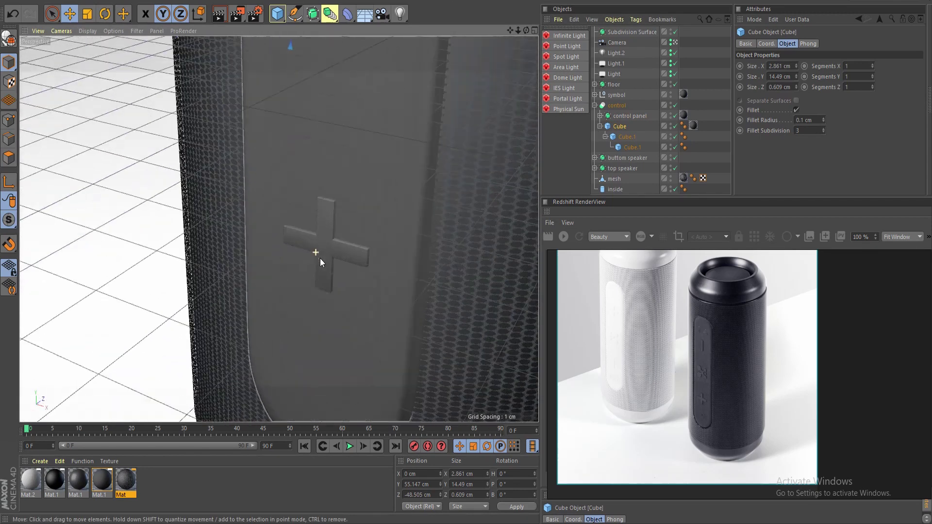
{"action": "scroll", "coordinate": [297, 244], "scroll_direction": "down", "scroll_amount": 8}
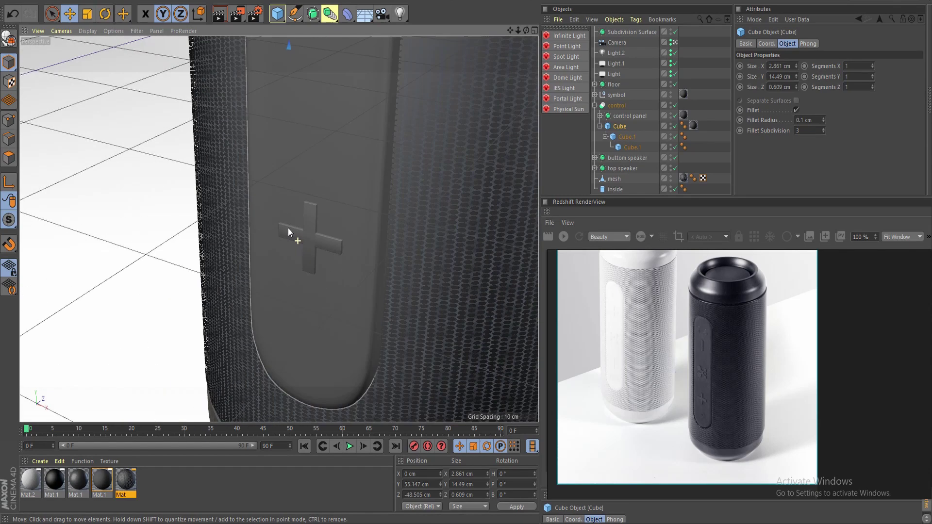
{"action": "scroll", "coordinate": [318, 195], "scroll_direction": "down", "scroll_amount": 10}
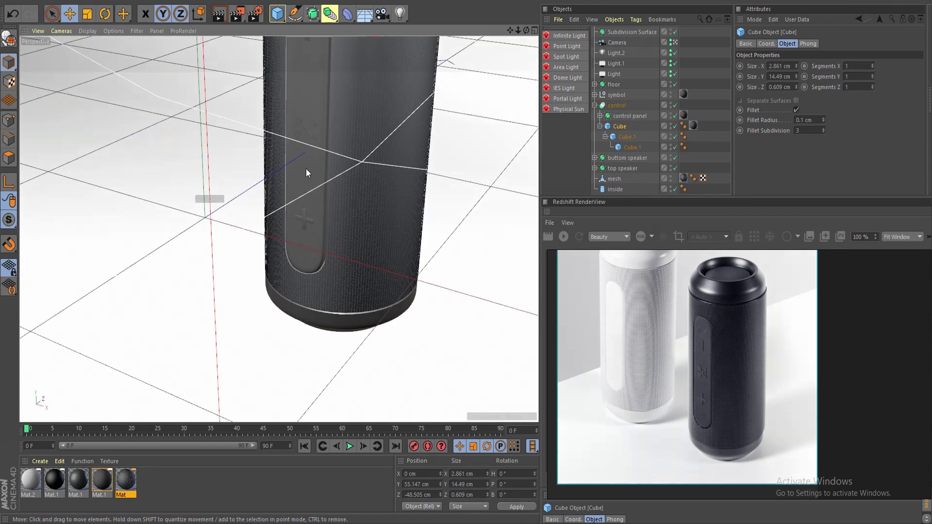
{"action": "scroll", "coordinate": [311, 269], "scroll_direction": "down", "scroll_amount": 8}
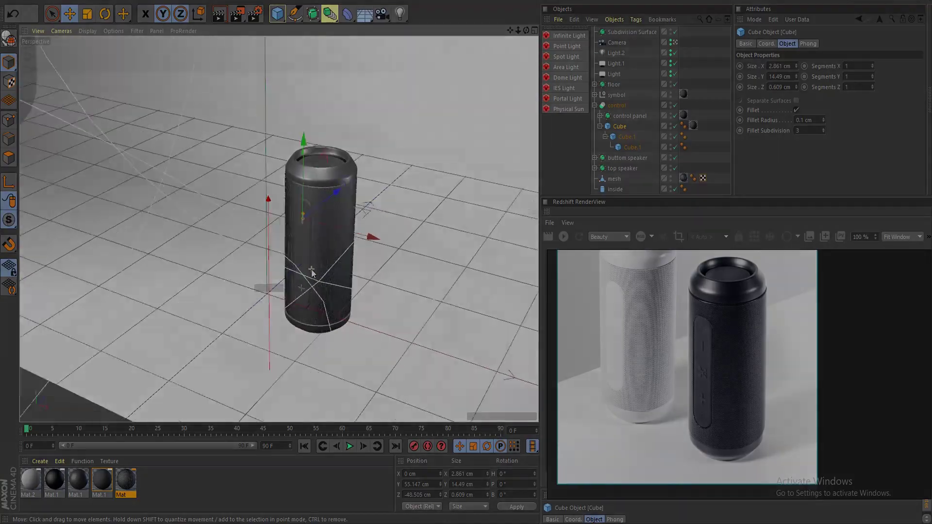